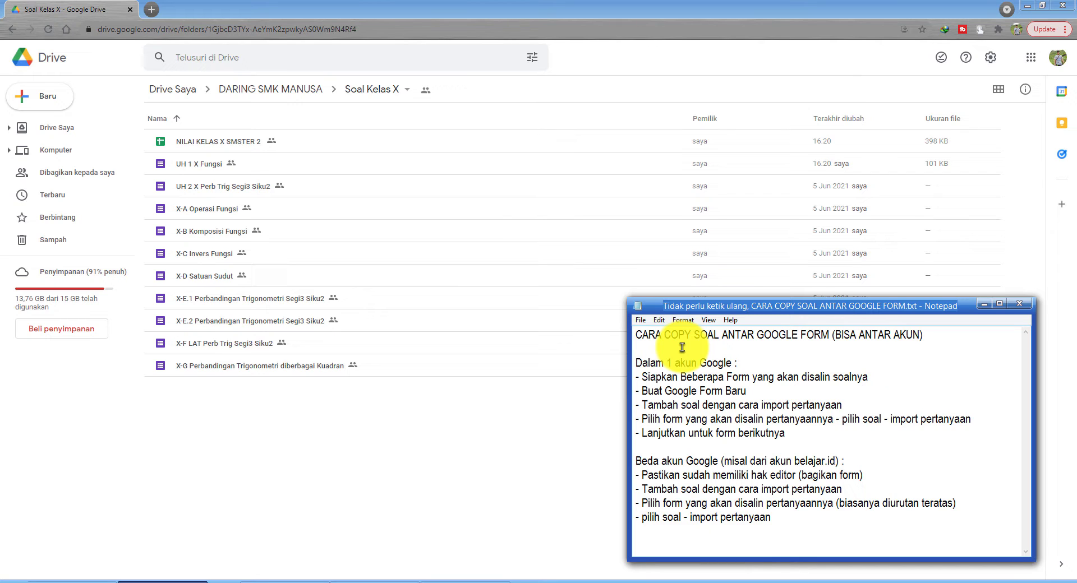
{"action": "left_click", "coordinate": [385, 457]}
{"action": "left_click", "coordinate": [211, 215]}
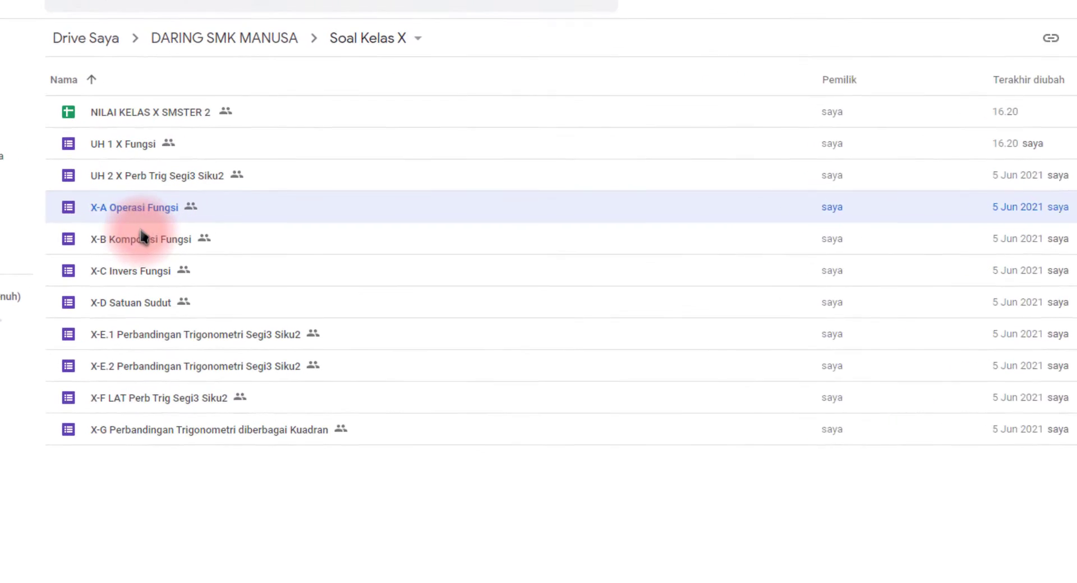
{"action": "left_click", "coordinate": [202, 231]}
{"action": "left_click", "coordinate": [200, 255]}
{"action": "left_click", "coordinate": [198, 277]}
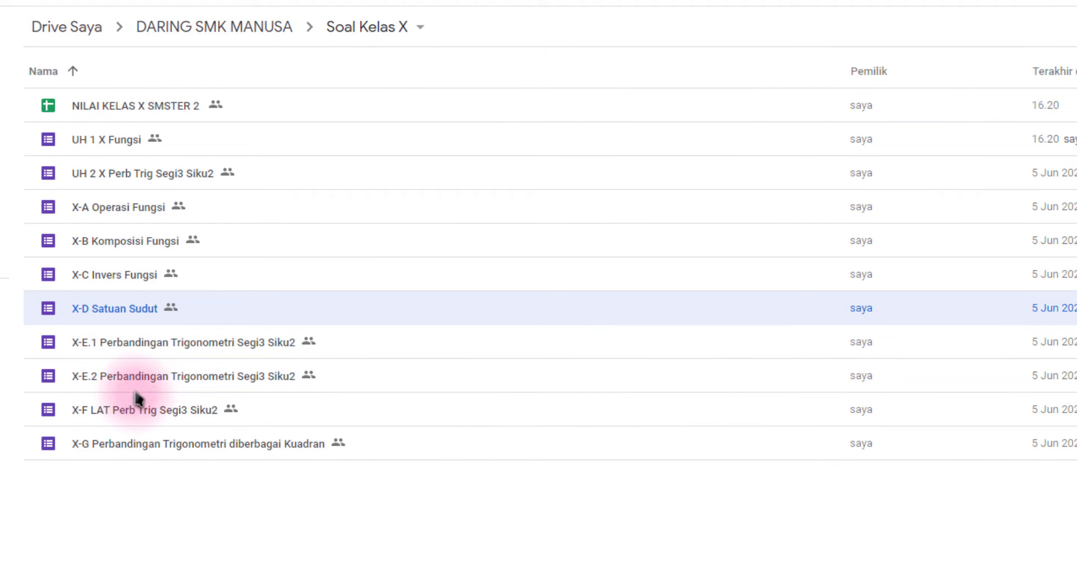
{"action": "left_click", "coordinate": [127, 344]}
{"action": "left_click", "coordinate": [119, 308]}
{"action": "left_click", "coordinate": [119, 275]}
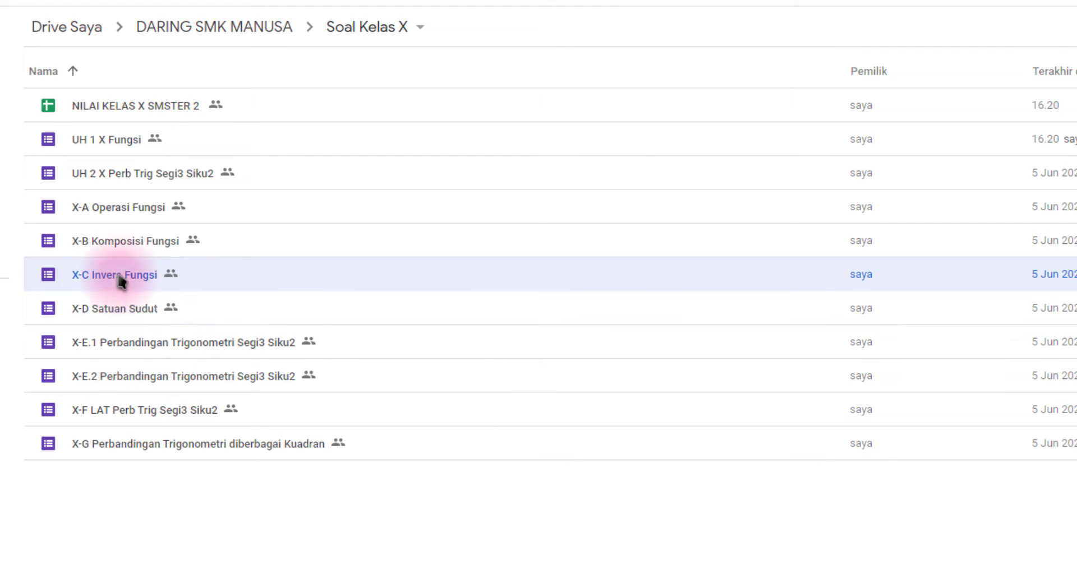
{"action": "left_click", "coordinate": [121, 242]}
{"action": "left_click", "coordinate": [125, 209]}
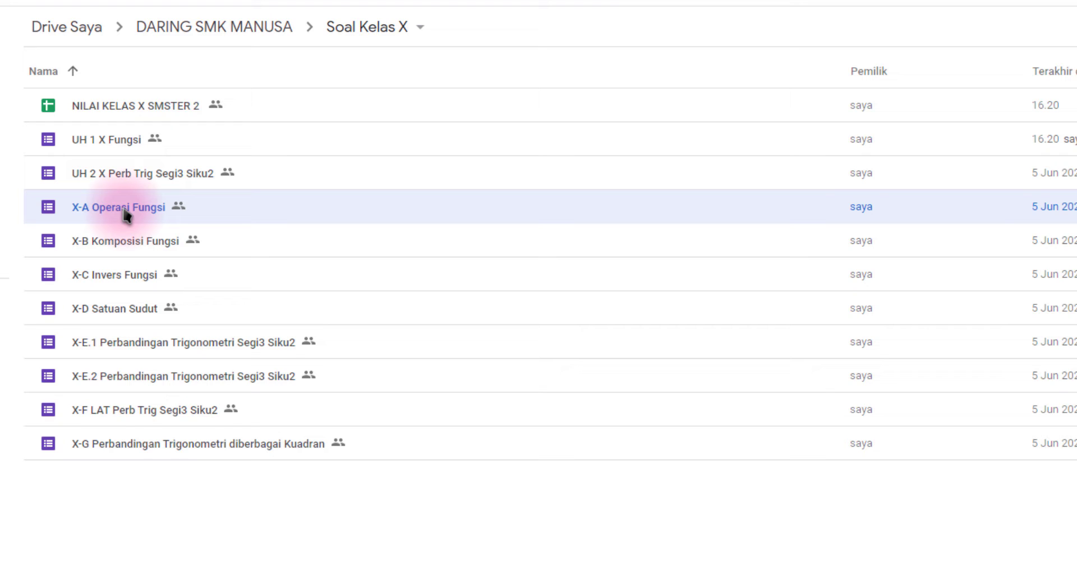
{"action": "left_click", "coordinate": [128, 250]}
{"action": "left_click", "coordinate": [127, 281]}
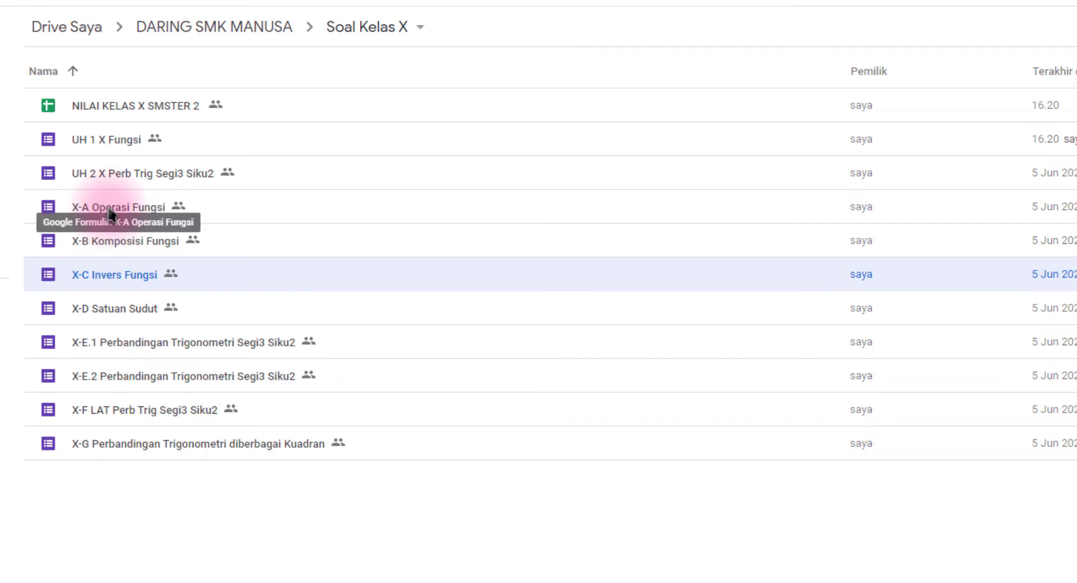
{"action": "left_click", "coordinate": [110, 211]}
{"action": "left_click", "coordinate": [115, 247]}
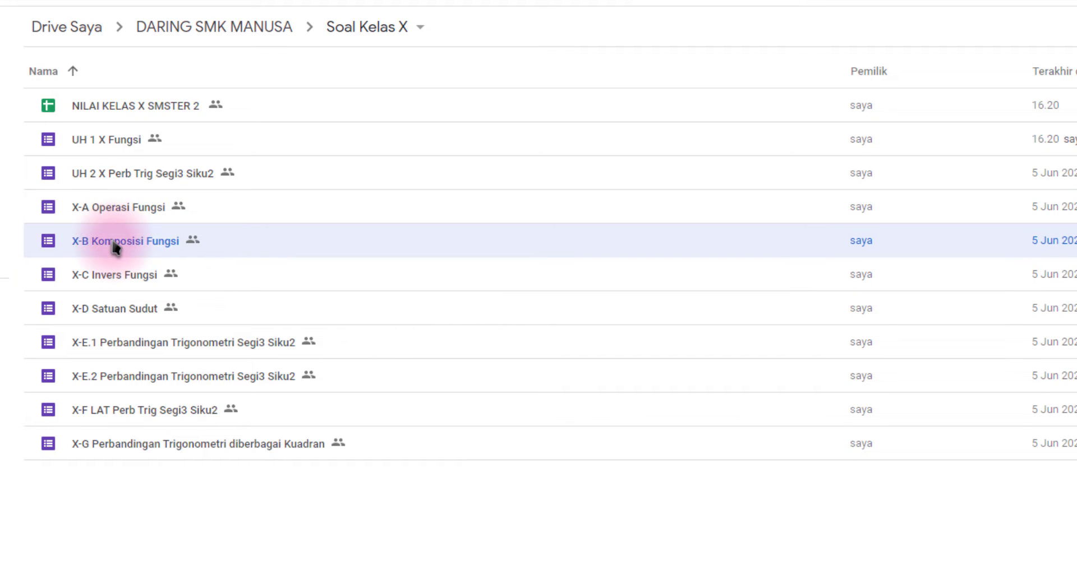
{"action": "left_click", "coordinate": [113, 280]}
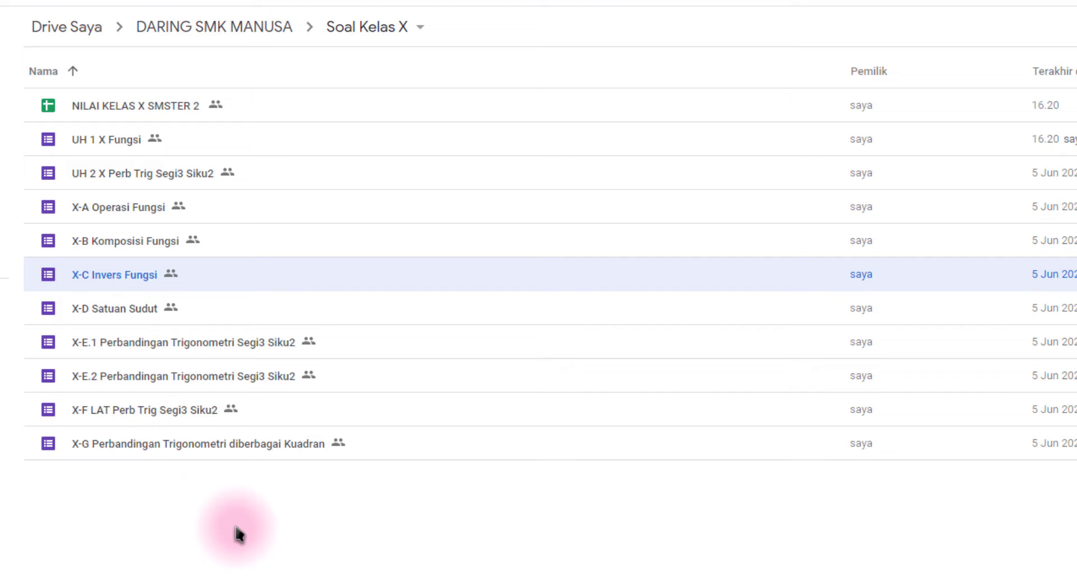
{"action": "left_click", "coordinate": [123, 316]}
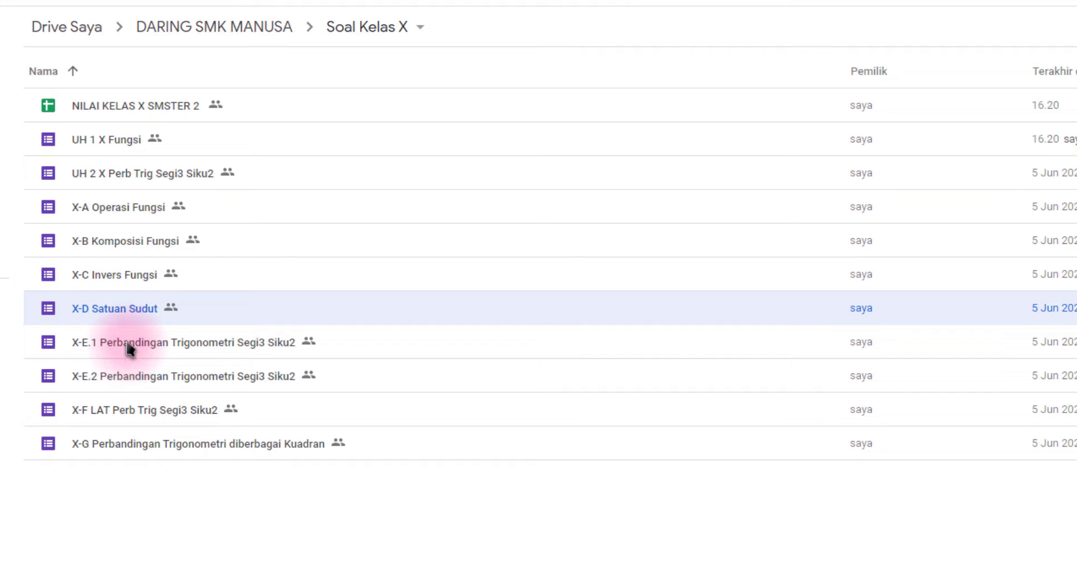
{"action": "left_click", "coordinate": [130, 383]}
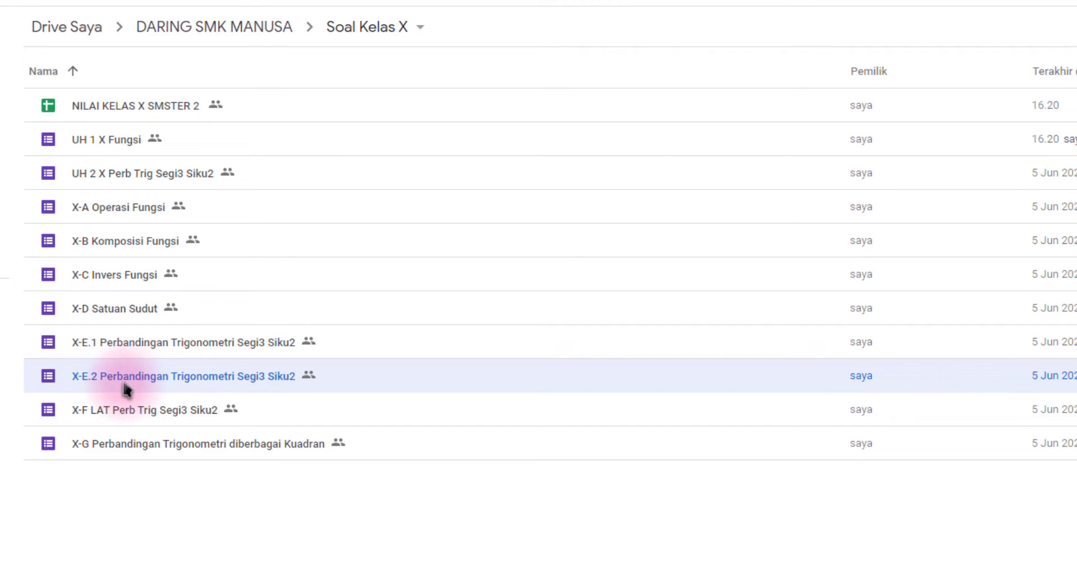
{"action": "left_click", "coordinate": [143, 447]}
{"action": "left_click", "coordinate": [140, 416]}
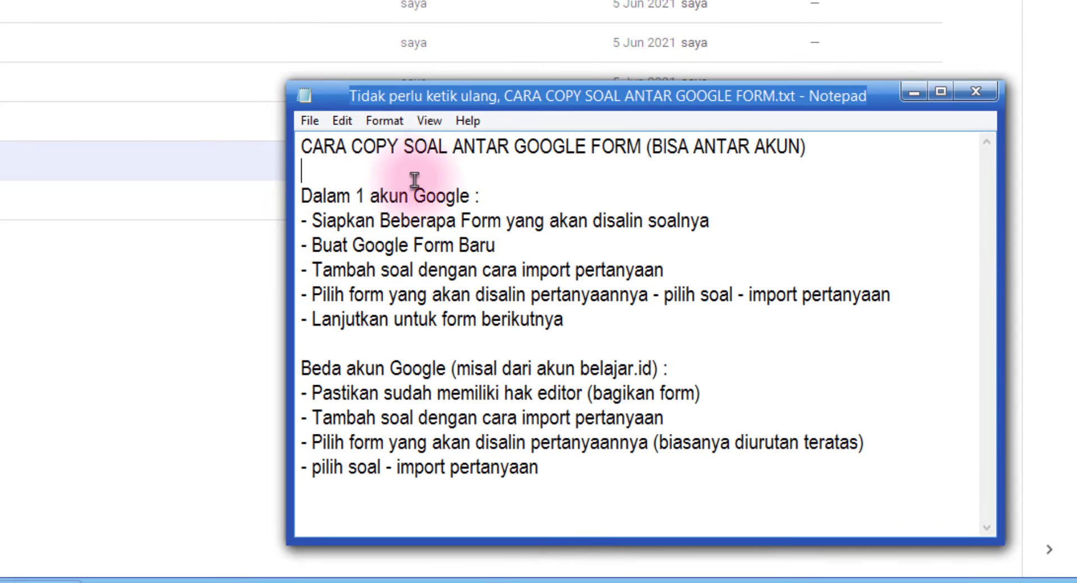
Review the guide's steps on preparing source forms and creating a new form, alongside Drive forms X-A to X-G.
{"action": "left_click_drag", "start_coordinate": [312, 222], "coordinate": [724, 222]}
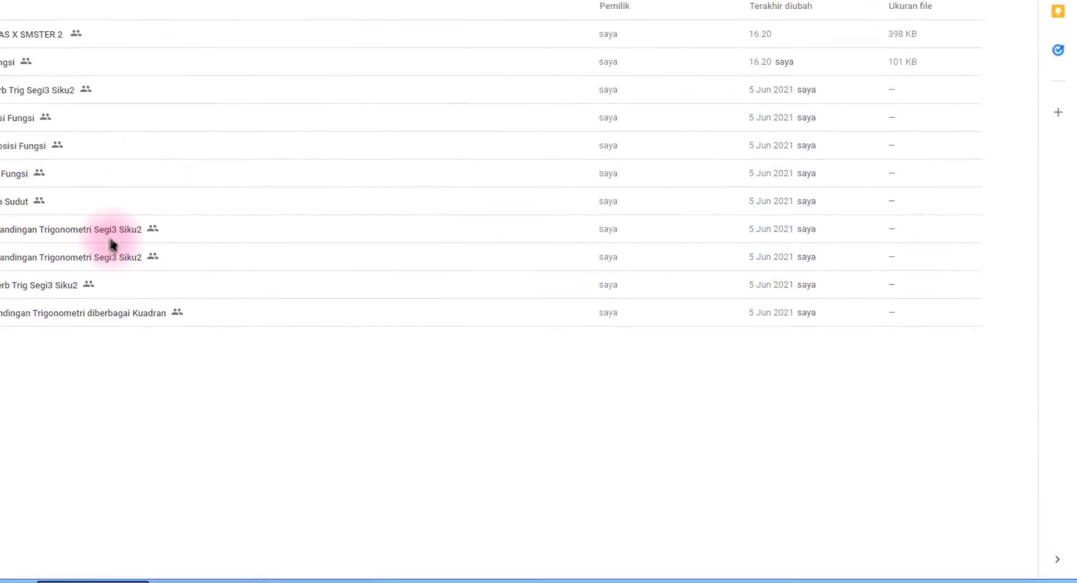
{"action": "left_click_drag", "start_coordinate": [469, 430], "coordinate": [234, 215]}
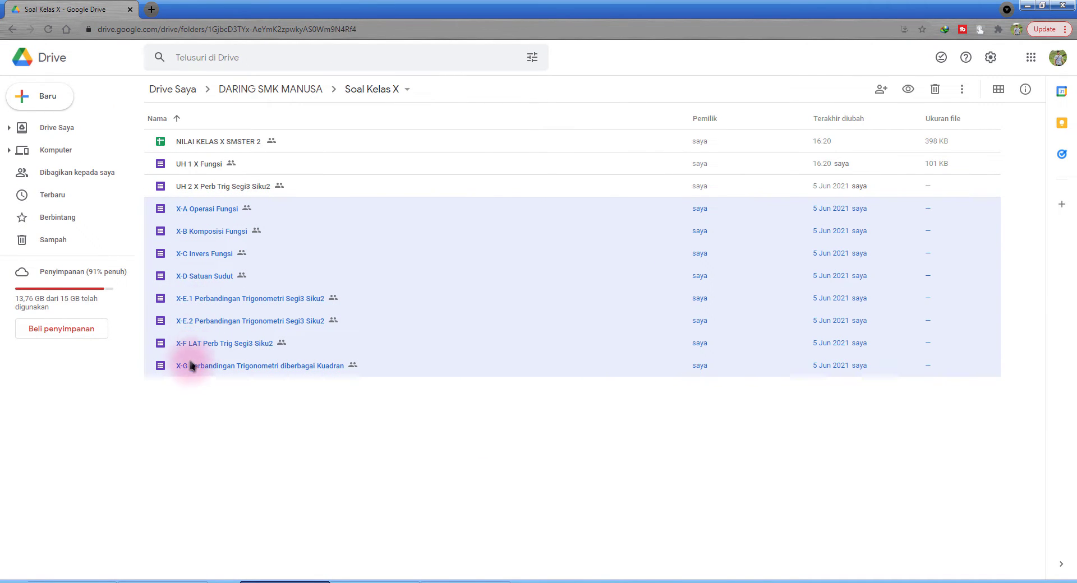
{"action": "left_click", "coordinate": [216, 579]}
{"action": "left_click", "coordinate": [715, 409]}
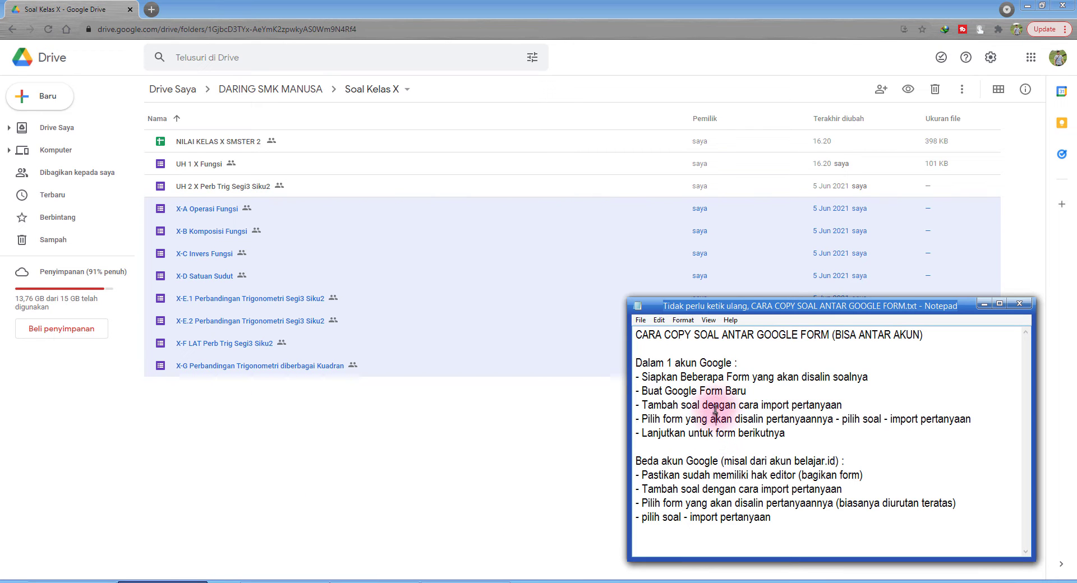
{"action": "left_click_drag", "start_coordinate": [642, 391], "coordinate": [751, 390]}
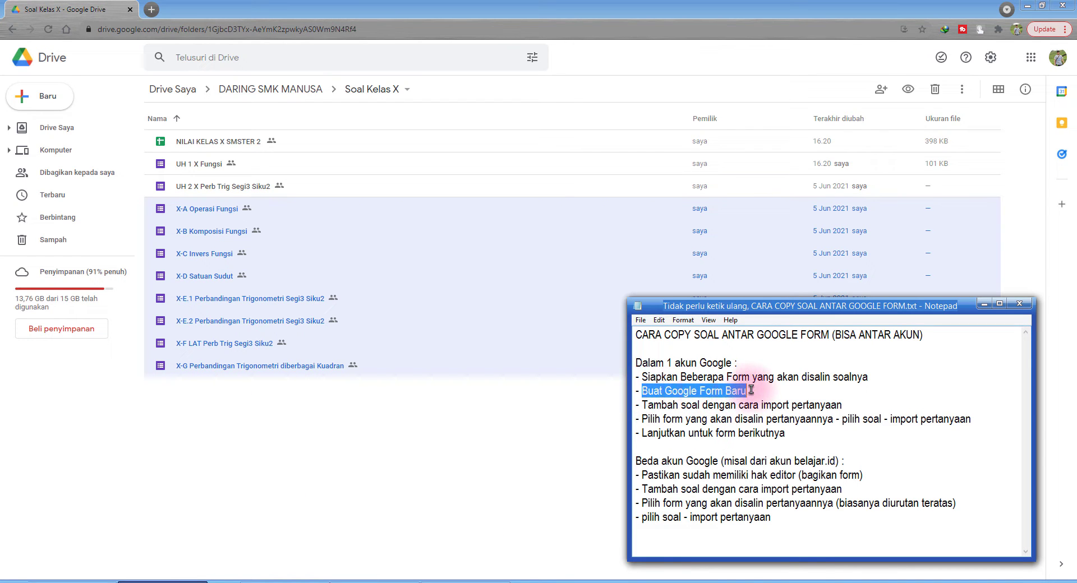
{"action": "left_click", "coordinate": [404, 452]}
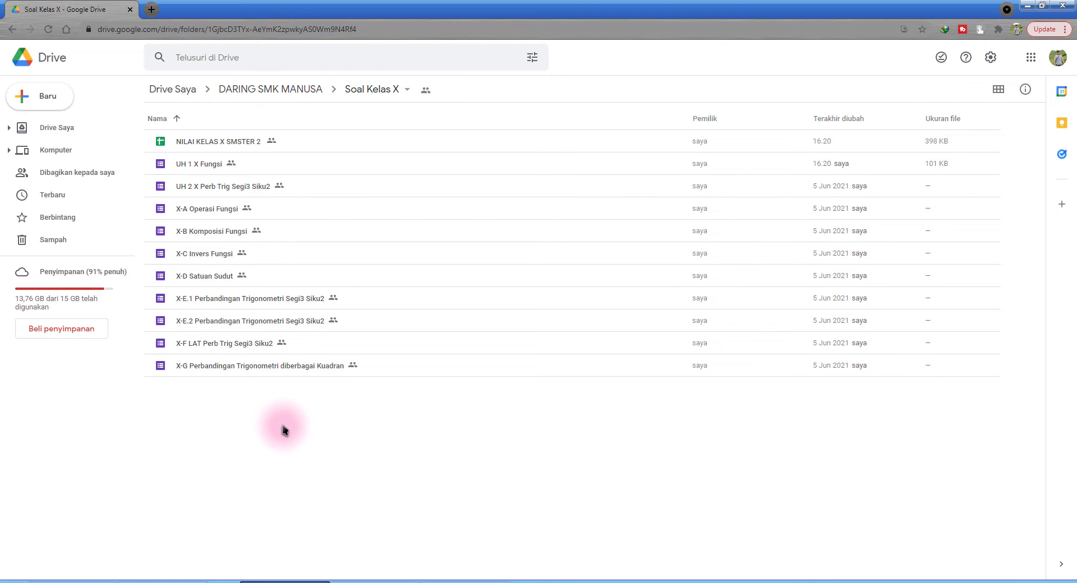
Create a new blank Google Form in the shared Soal Kelas X folder.
{"action": "right_click", "coordinate": [278, 424]}
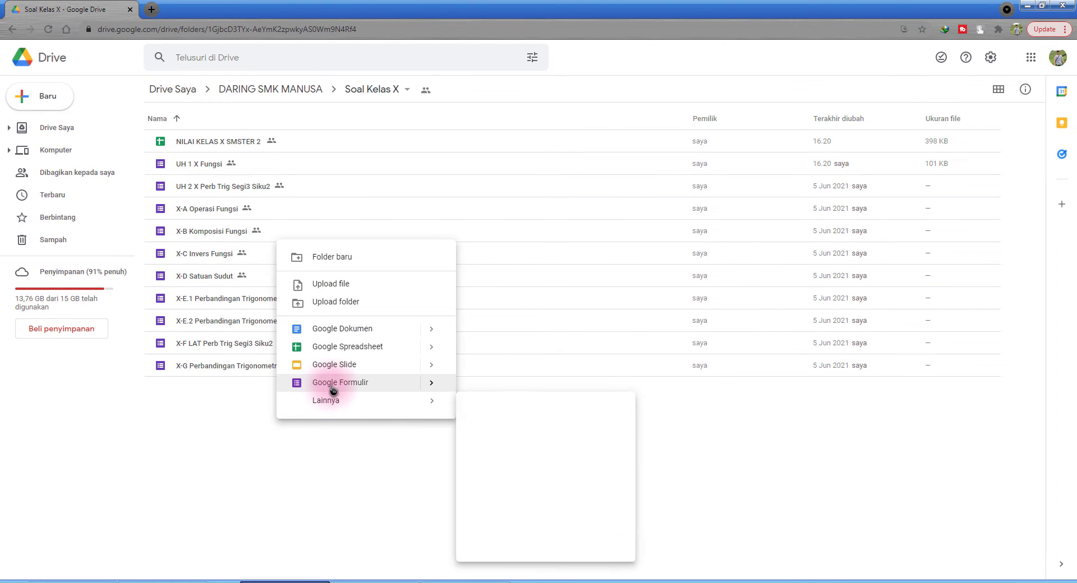
{"action": "mouse_move", "coordinate": [442, 388]}
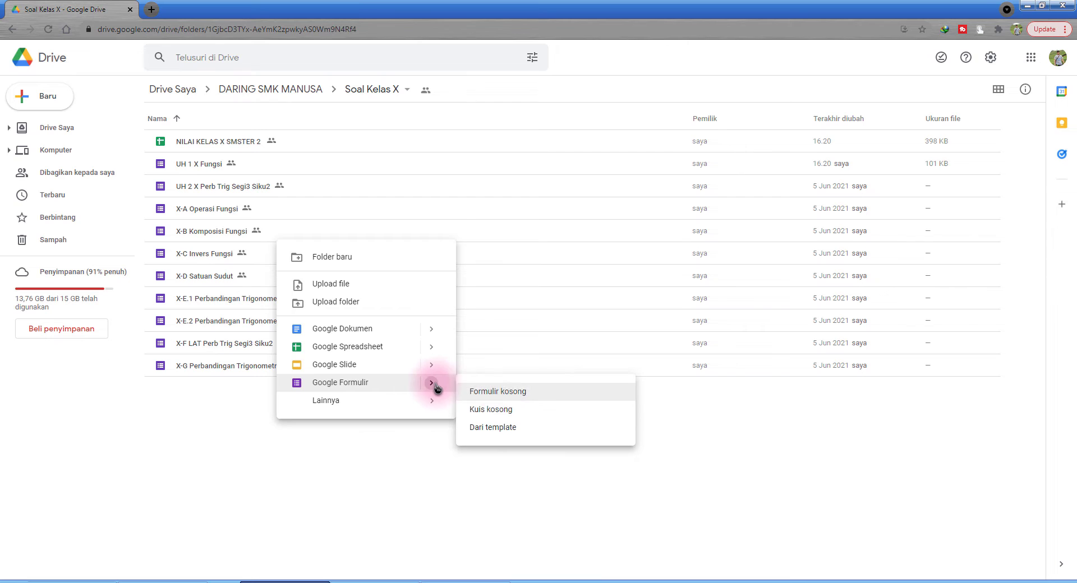
{"action": "left_click", "coordinate": [508, 393]}
{"action": "left_click", "coordinate": [599, 349]}
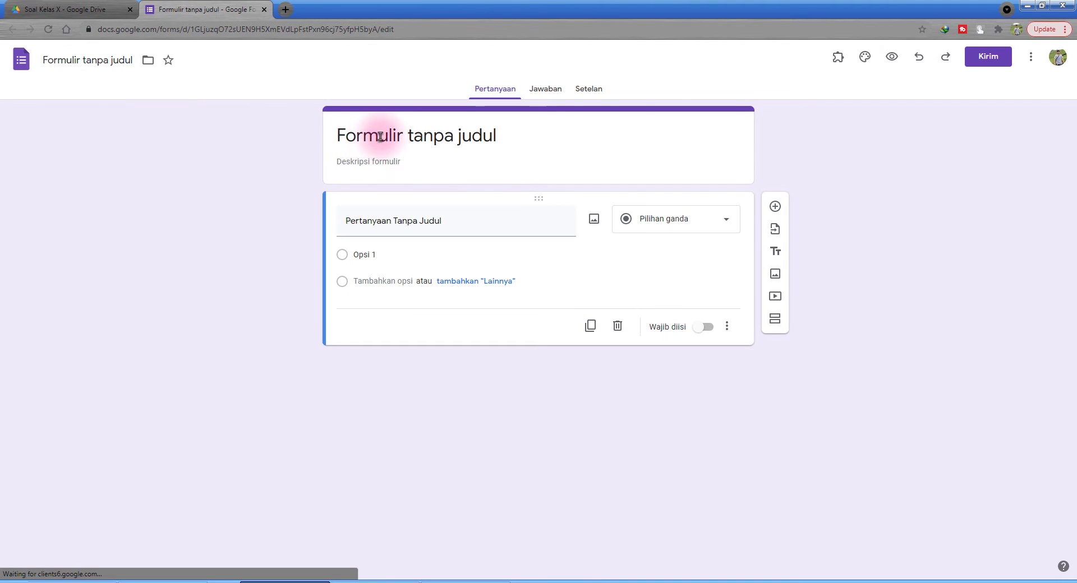
Rename the form title to PAS MTK.
{"action": "left_click", "coordinate": [389, 135]}
{"action": "triple_click", "coordinate": [409, 131]}
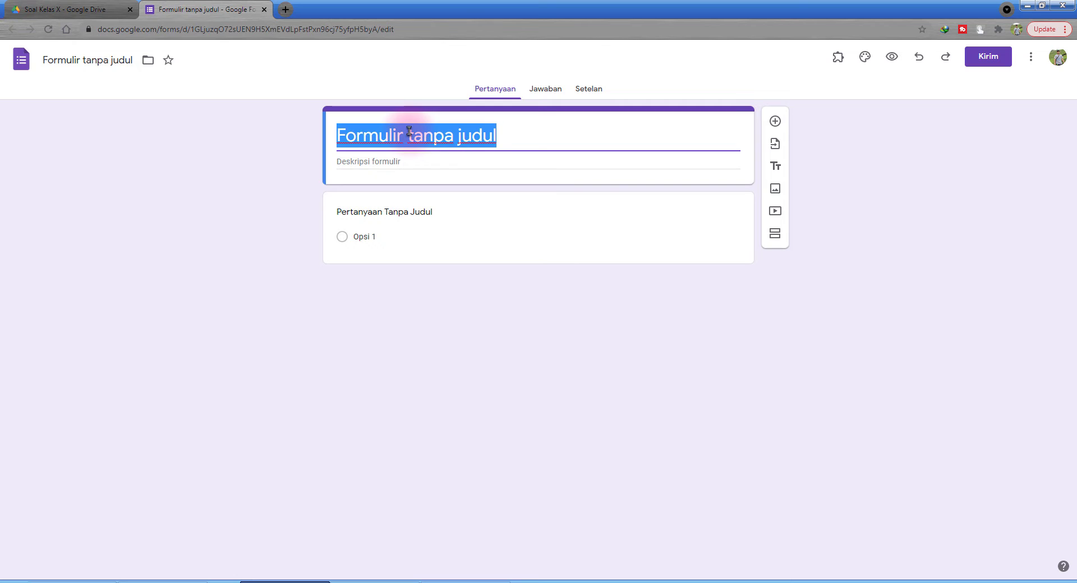
{"action": "type", "text": "pas"}
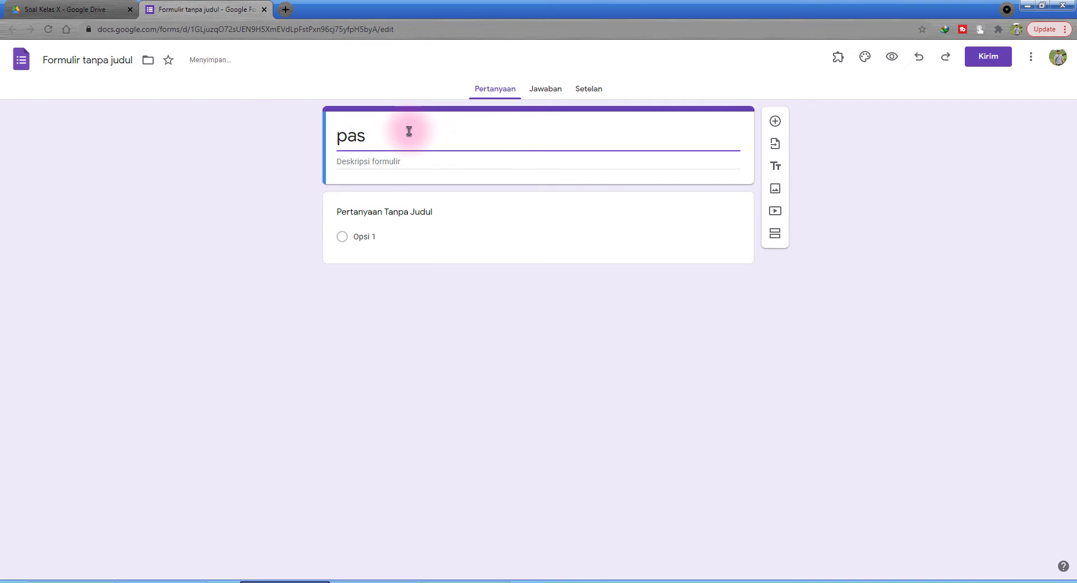
{"action": "type", "text": "PAS MTK"}
{"action": "left_click", "coordinate": [68, 59]}
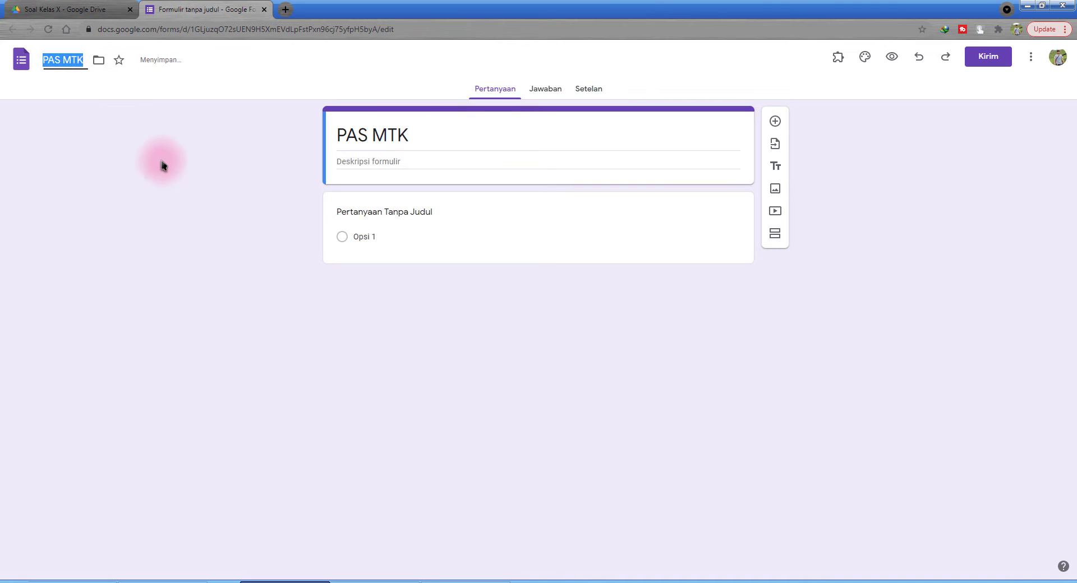
{"action": "left_click", "coordinate": [161, 163]}
Turn the first question into a required NAMA question.
{"action": "left_click", "coordinate": [390, 225]}
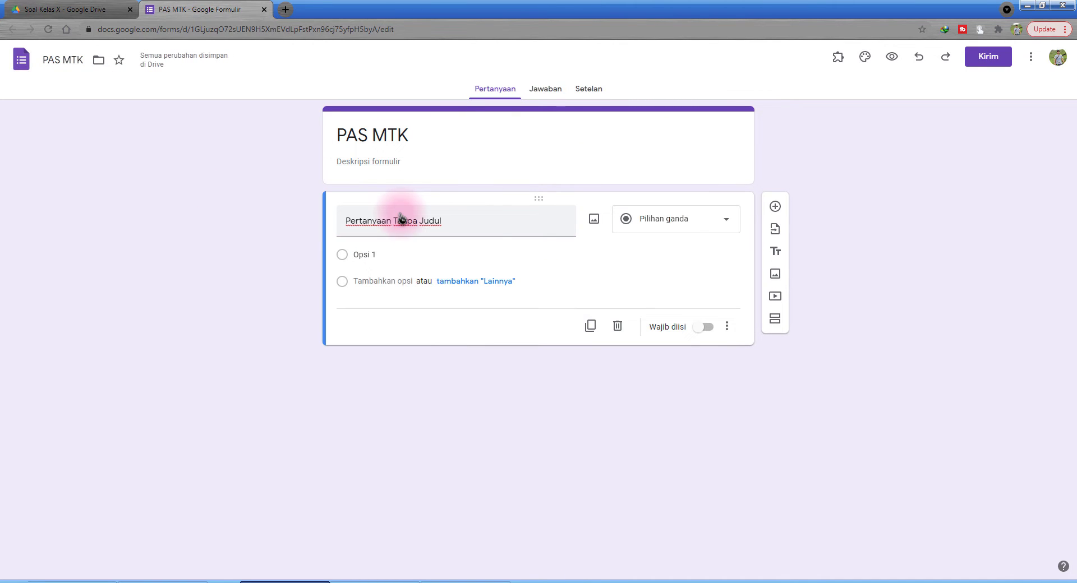
{"action": "left_click", "coordinate": [400, 219]}
{"action": "type", "text": "NAMA"}
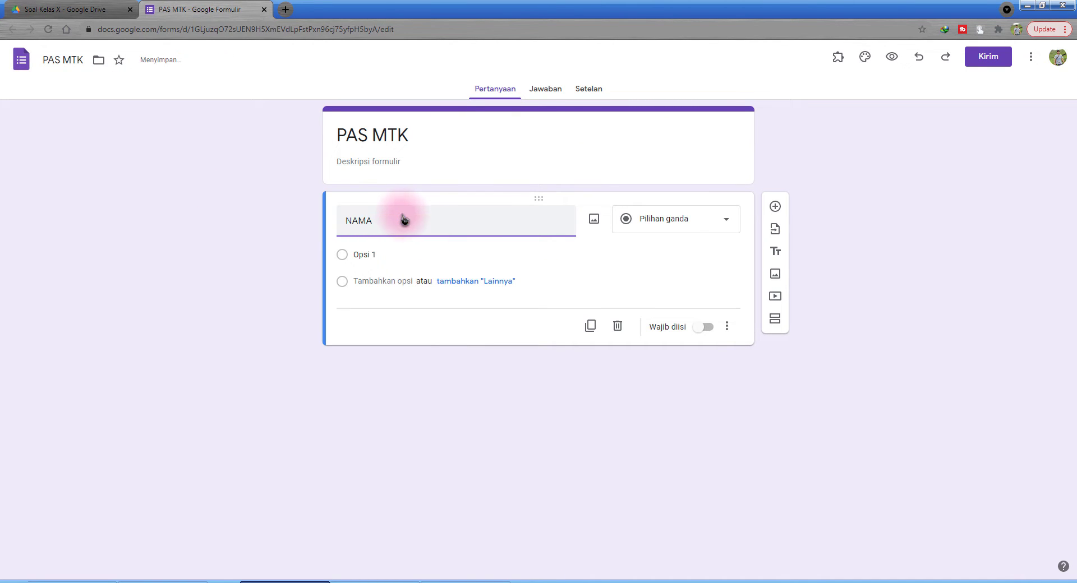
{"action": "left_click", "coordinate": [705, 308]}
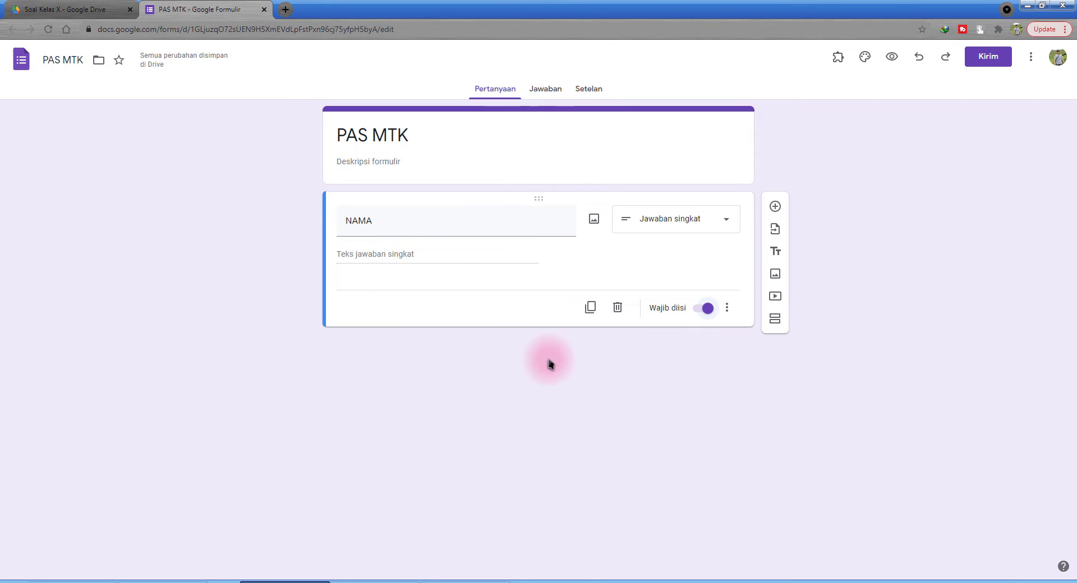
Add a second section titled SOAL MATEMATIKA after the NAMA question.
{"action": "left_click", "coordinate": [775, 319]}
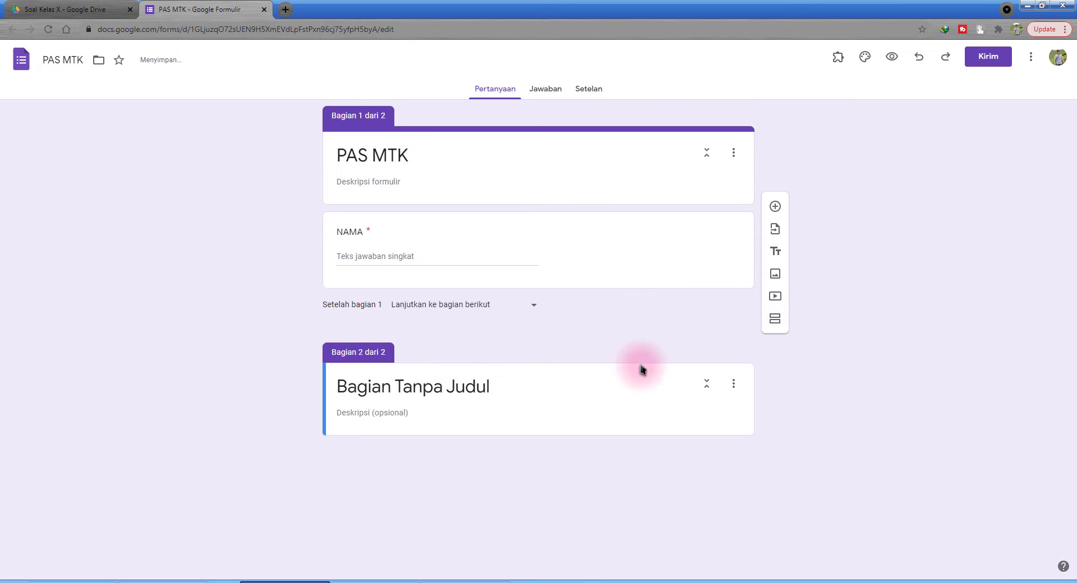
{"action": "triple_click", "coordinate": [436, 389]}
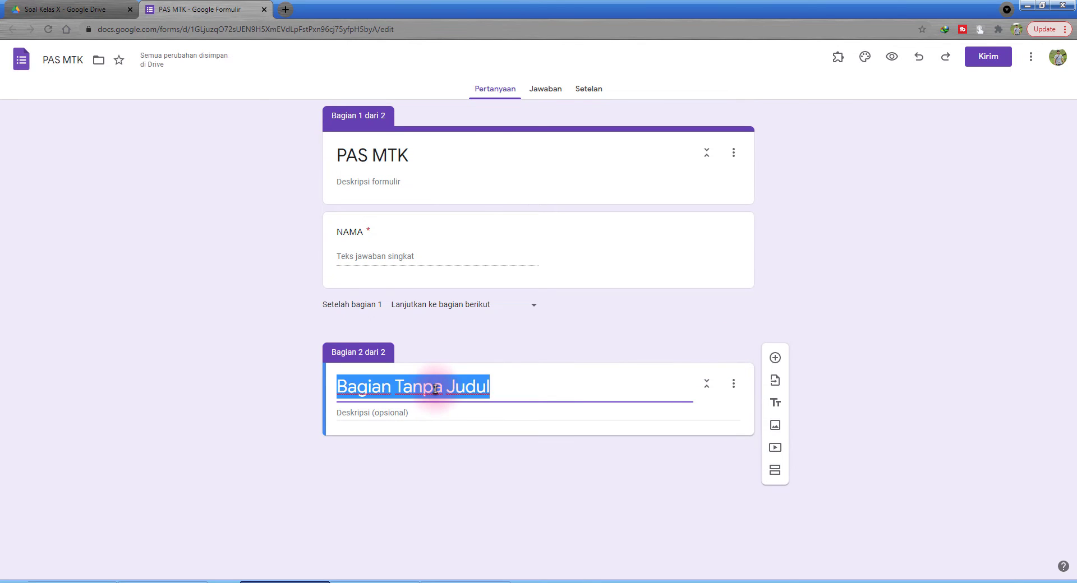
{"action": "type", "text": "SOAL MATEMATIKA"}
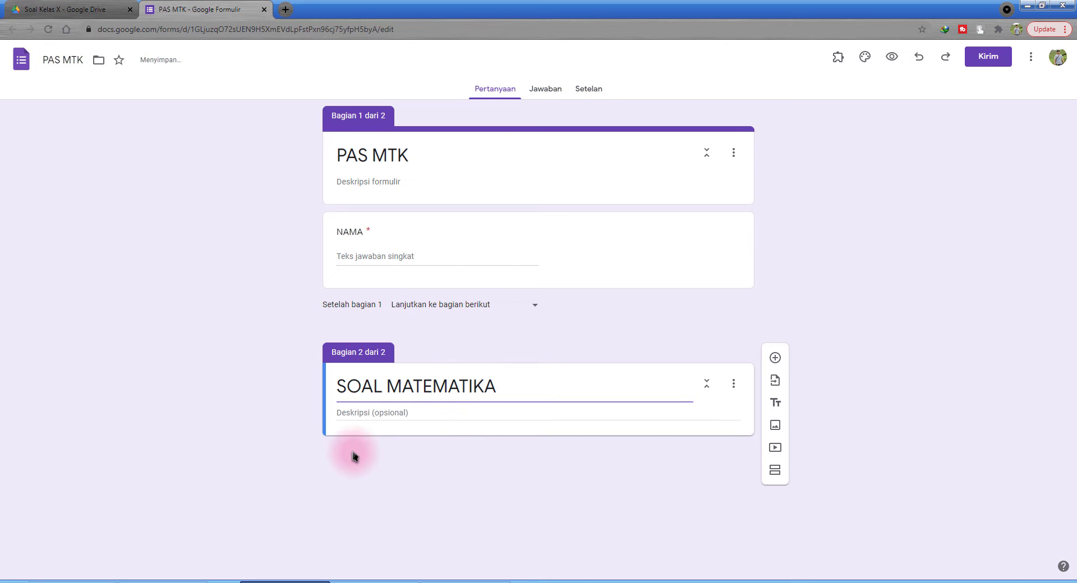
{"action": "left_click", "coordinate": [365, 455]}
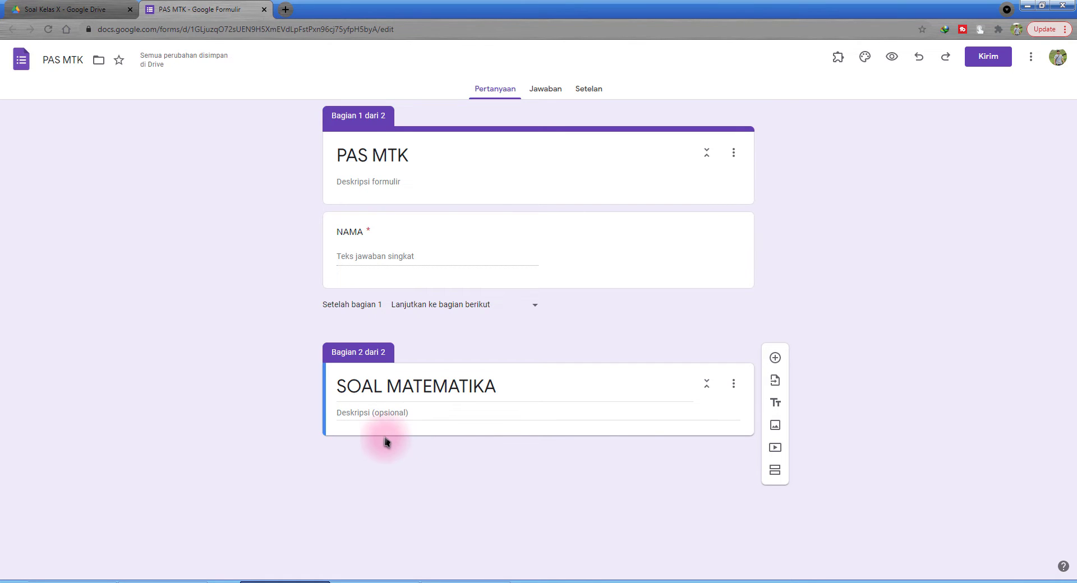
{"action": "left_click", "coordinate": [73, 15]}
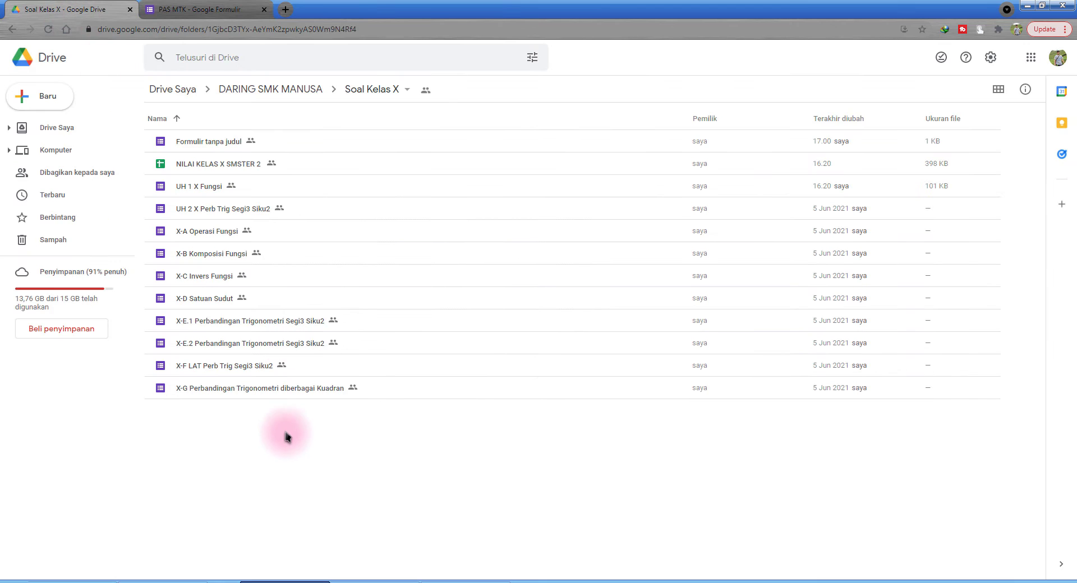
Look over forms X-A Operasi Fungsi, X-B Komposisi Fungsi, X-C Invers Fungsi and X-D Satuan Sudut in Drive.
{"action": "left_click", "coordinate": [198, 240]}
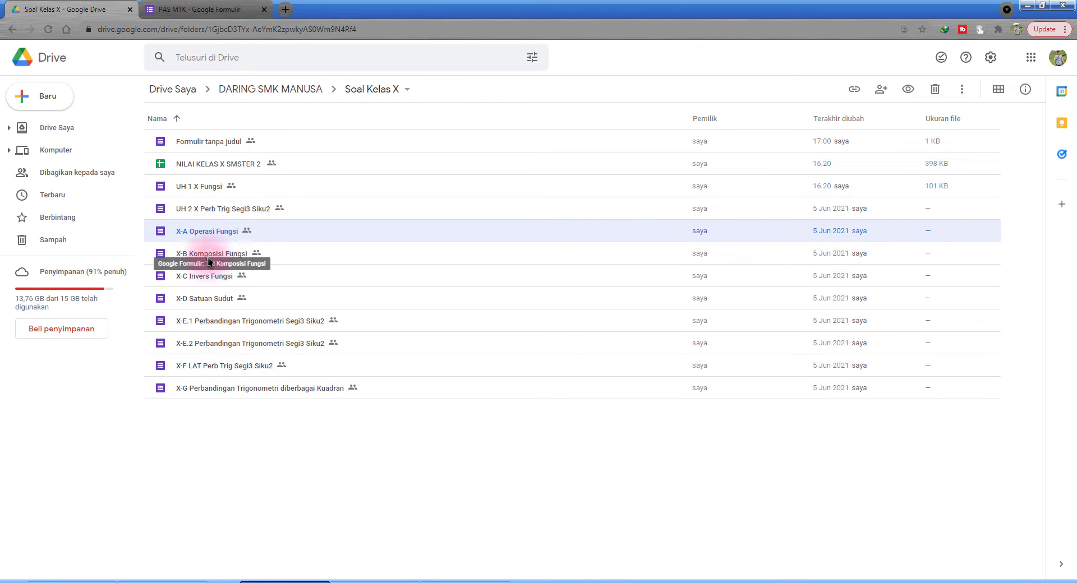
{"action": "left_click", "coordinate": [200, 259]}
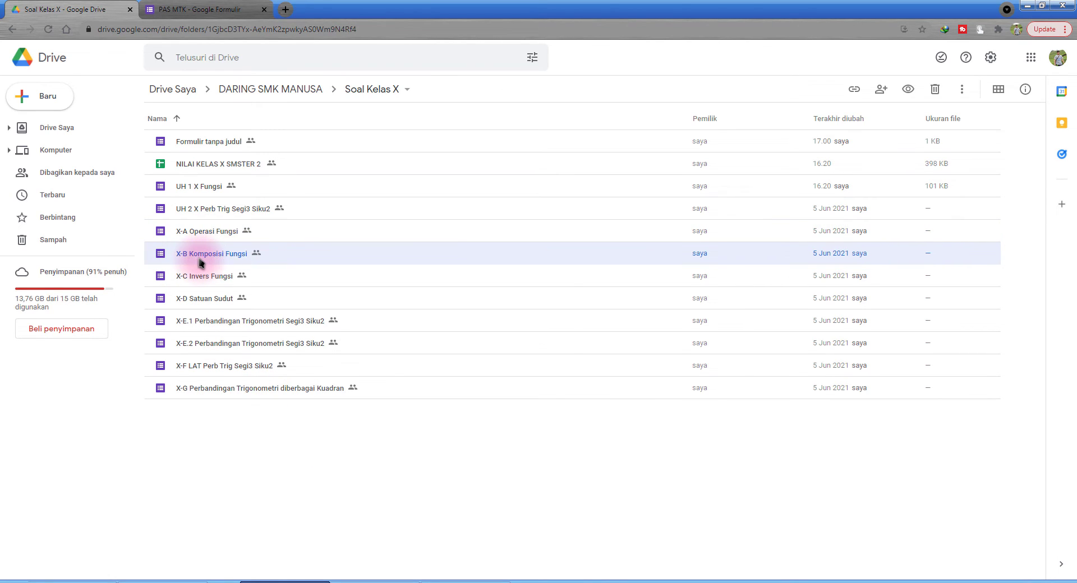
{"action": "left_click", "coordinate": [213, 283]}
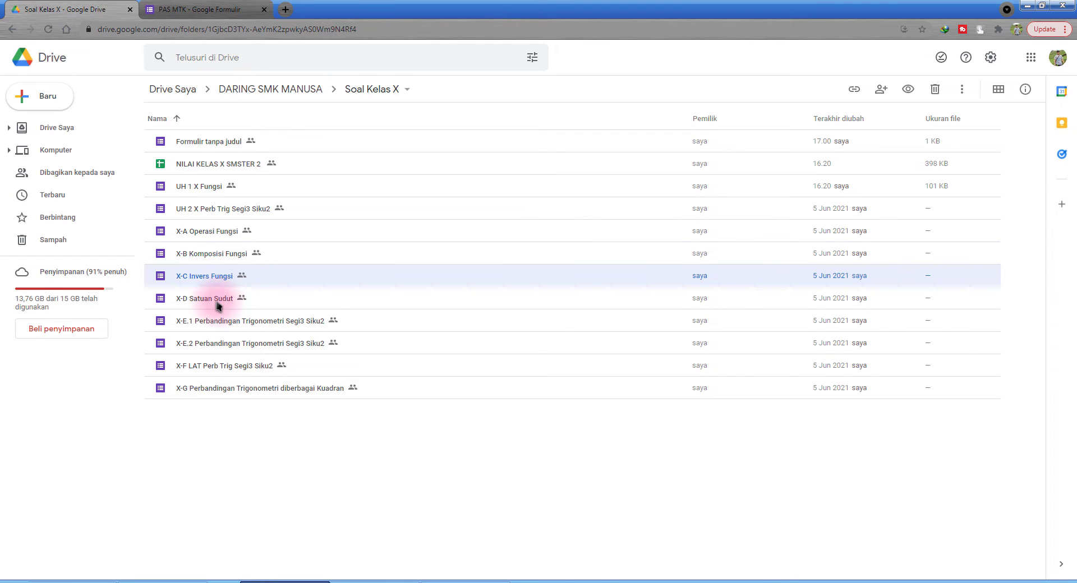
{"action": "left_click", "coordinate": [217, 304]}
{"action": "left_click", "coordinate": [190, 10]}
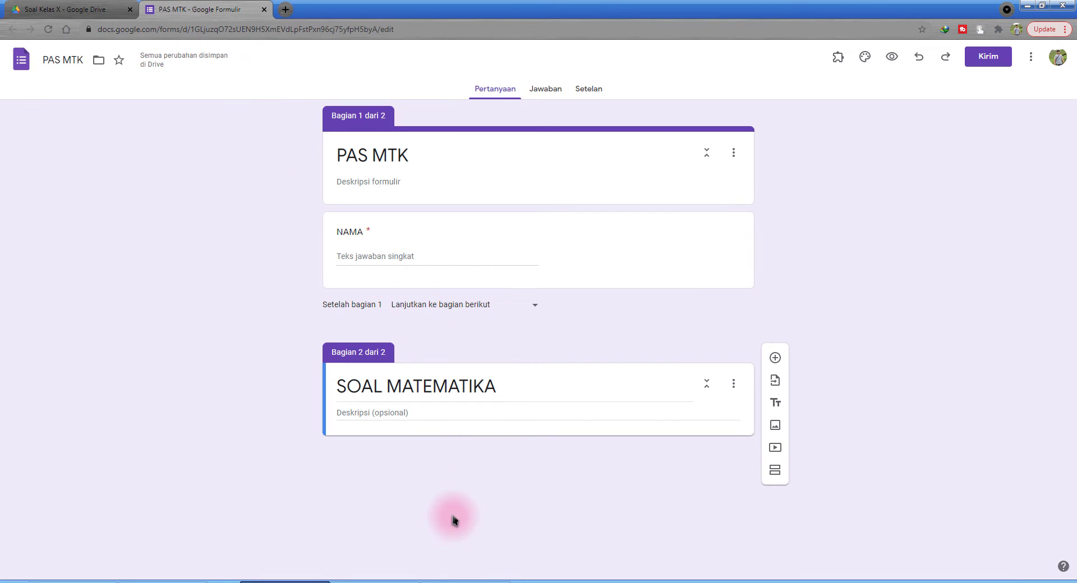
{"action": "left_click", "coordinate": [182, 580]}
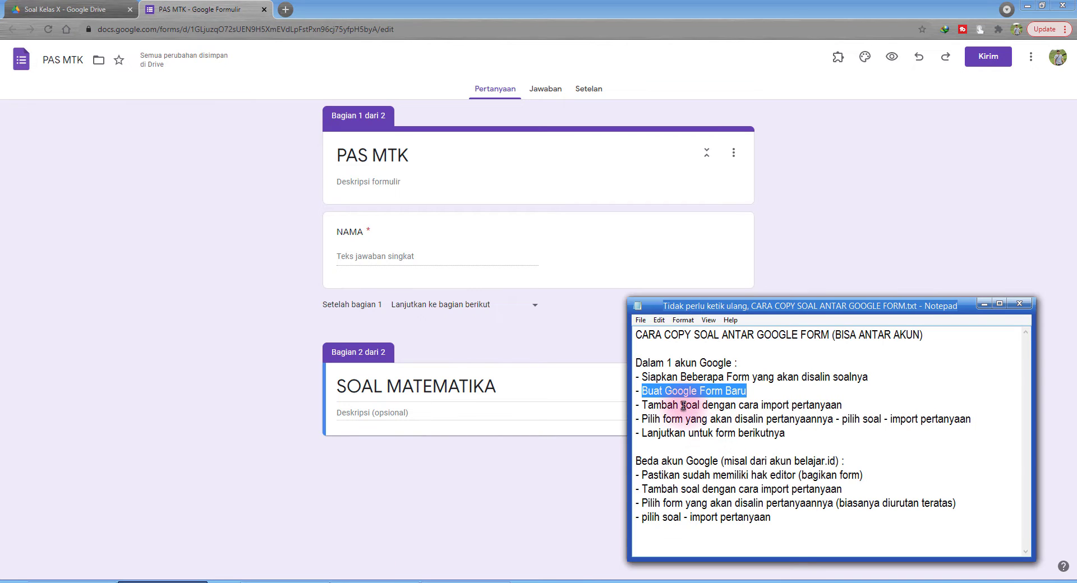
Highlight the guide's import steps: Tambah soal, import pertanyaan, choosing the source form, continuing with the next form.
{"action": "left_click_drag", "start_coordinate": [641, 405], "coordinate": [703, 405]}
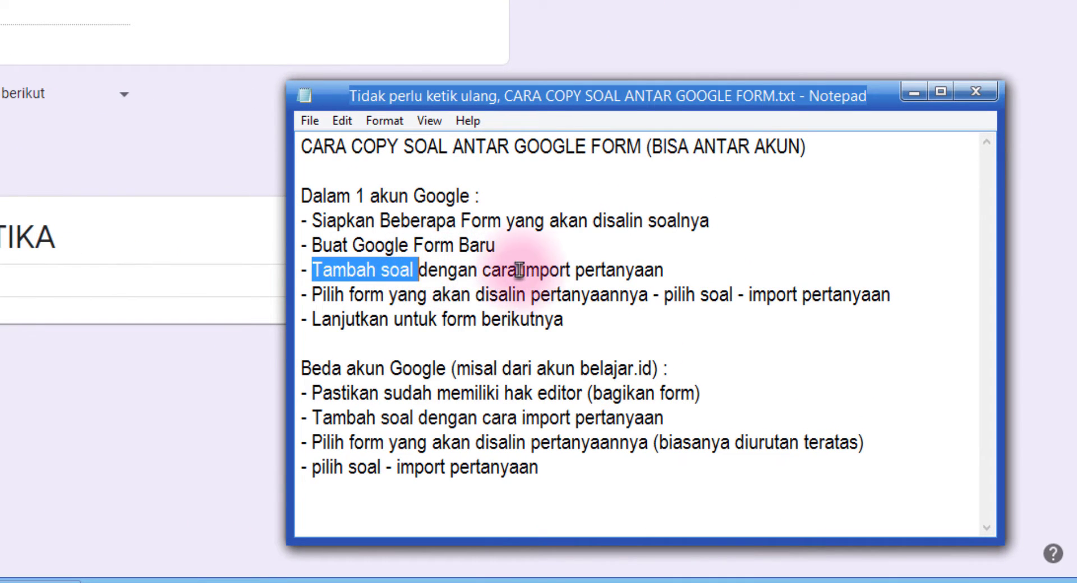
{"action": "left_click_drag", "start_coordinate": [519, 270], "coordinate": [668, 272]}
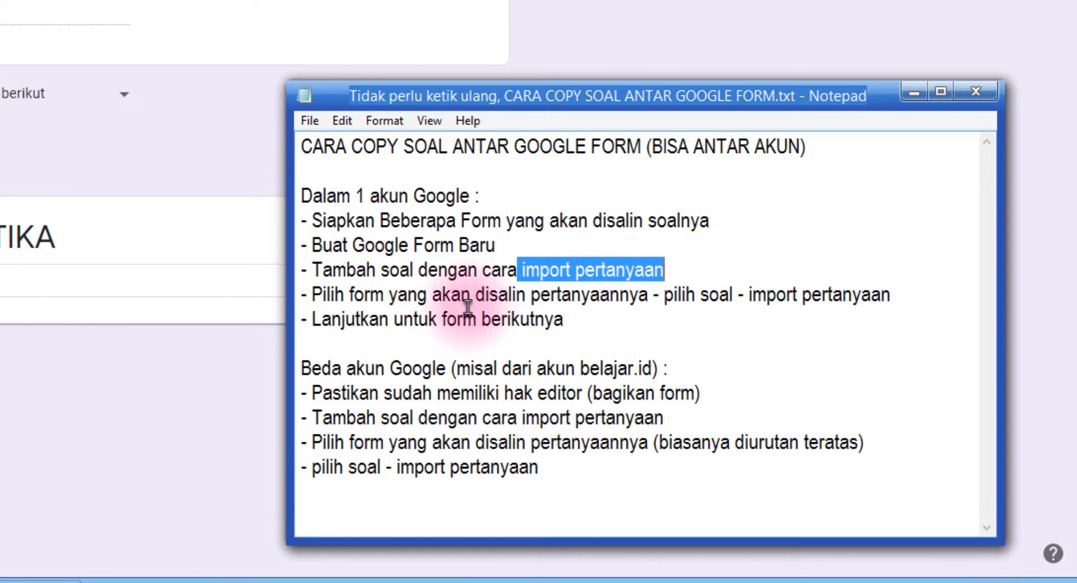
{"action": "left_click_drag", "start_coordinate": [312, 294], "coordinate": [738, 296]}
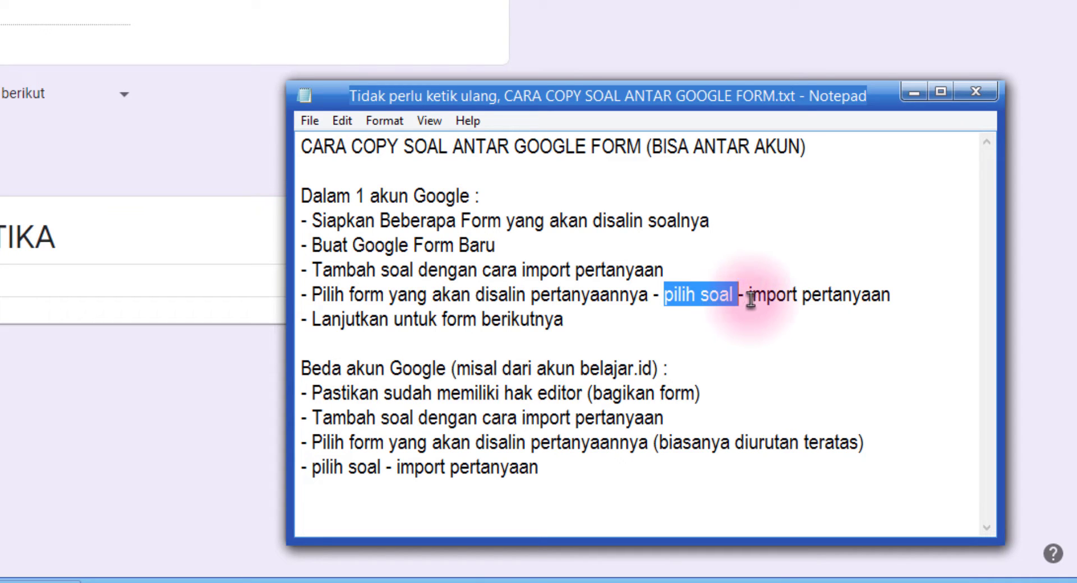
{"action": "left_click_drag", "start_coordinate": [744, 297], "coordinate": [892, 296]}
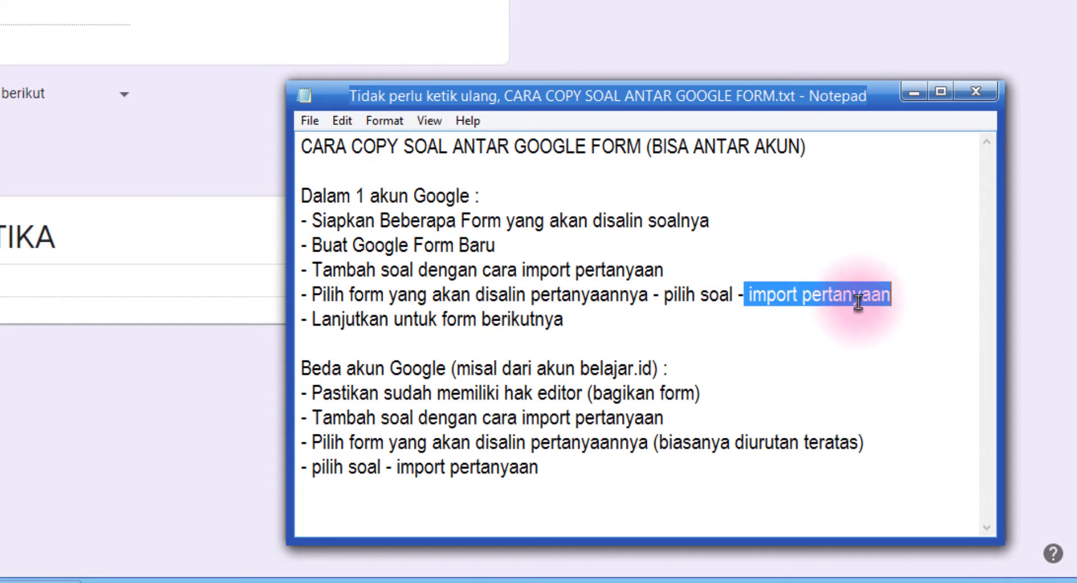
{"action": "left_click_drag", "start_coordinate": [567, 320], "coordinate": [302, 320]}
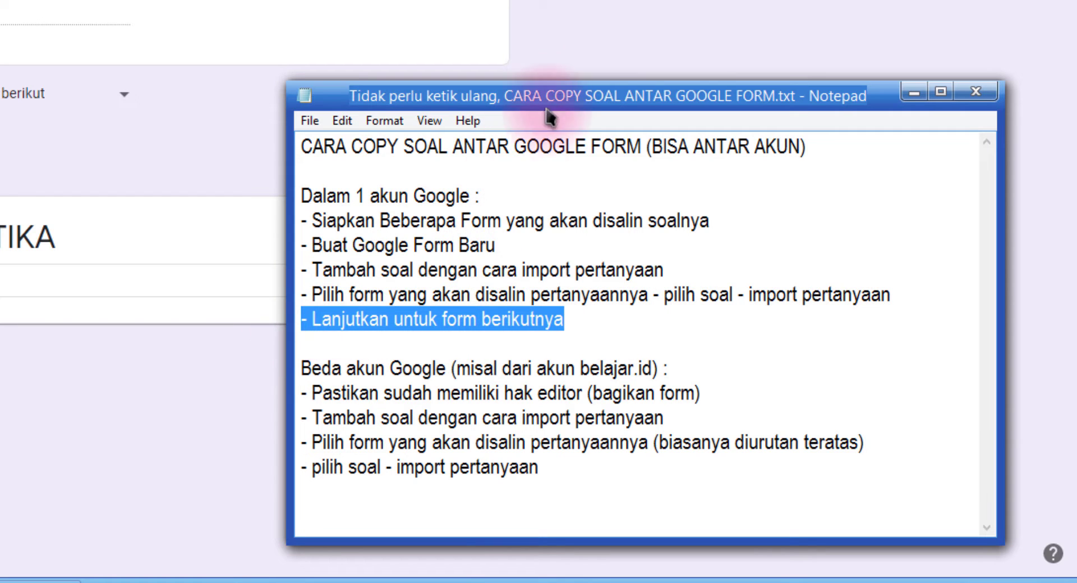
{"action": "left_click", "coordinate": [603, 6]}
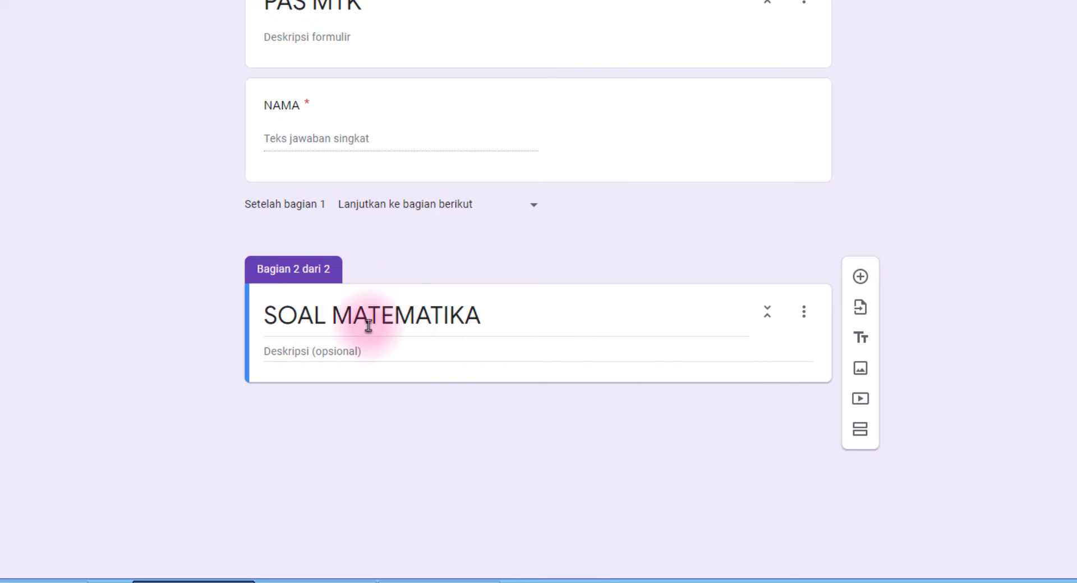
Make SOAL MATEMATIKA the active section, start a question import, and check source form names in Drive.
{"action": "left_click", "coordinate": [415, 326]}
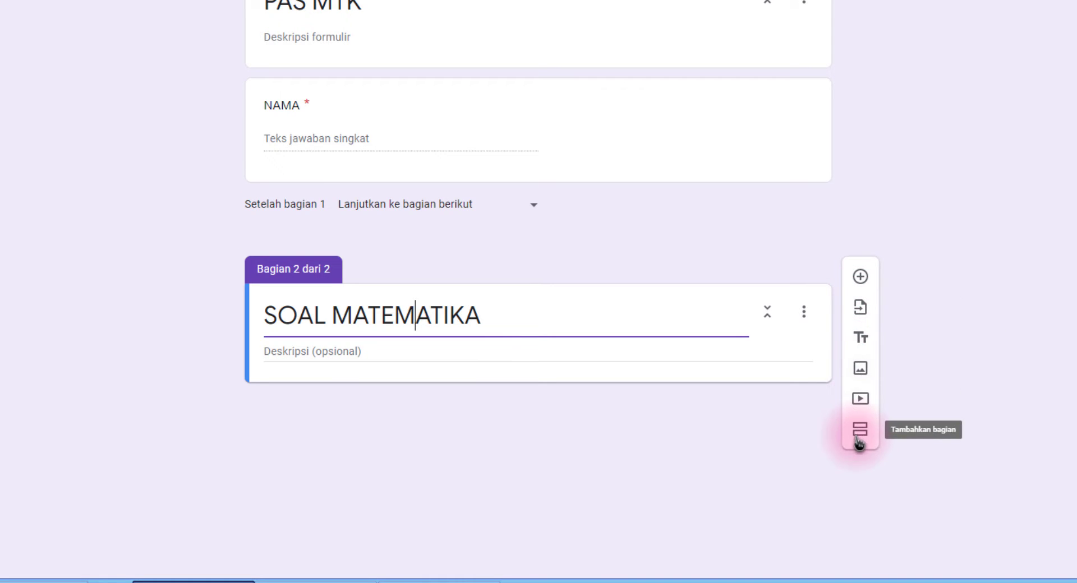
{"action": "left_click", "coordinate": [861, 315]}
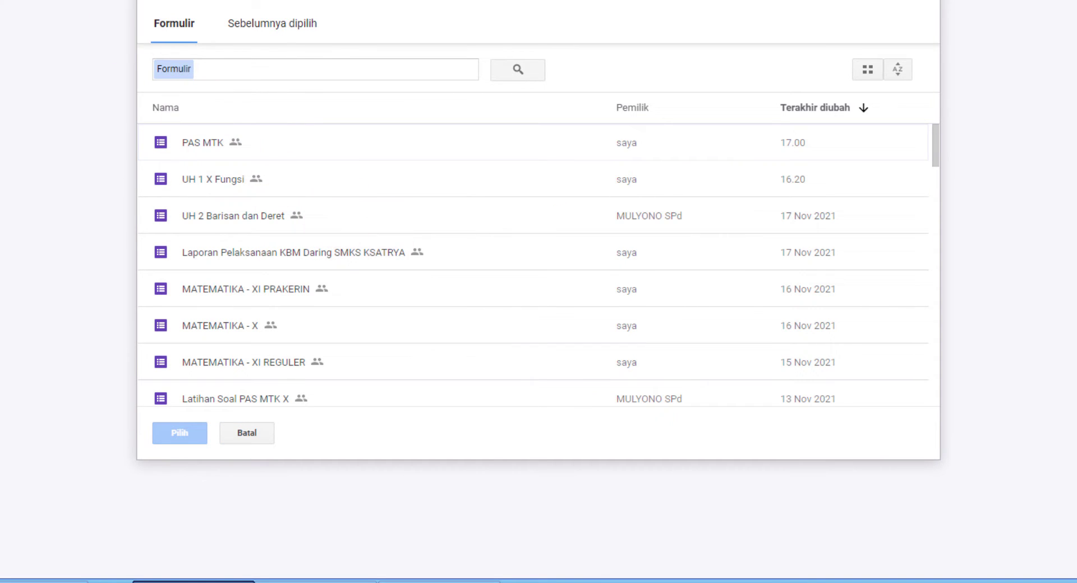
{"action": "left_click", "coordinate": [218, 69]}
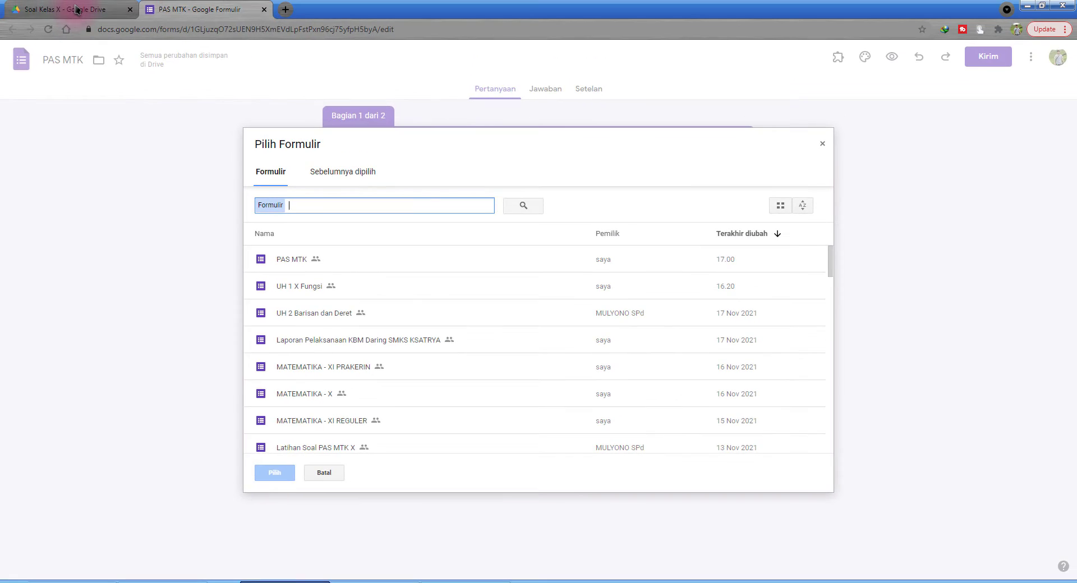
{"action": "left_click", "coordinate": [65, 9]}
{"action": "left_click", "coordinate": [193, 186]}
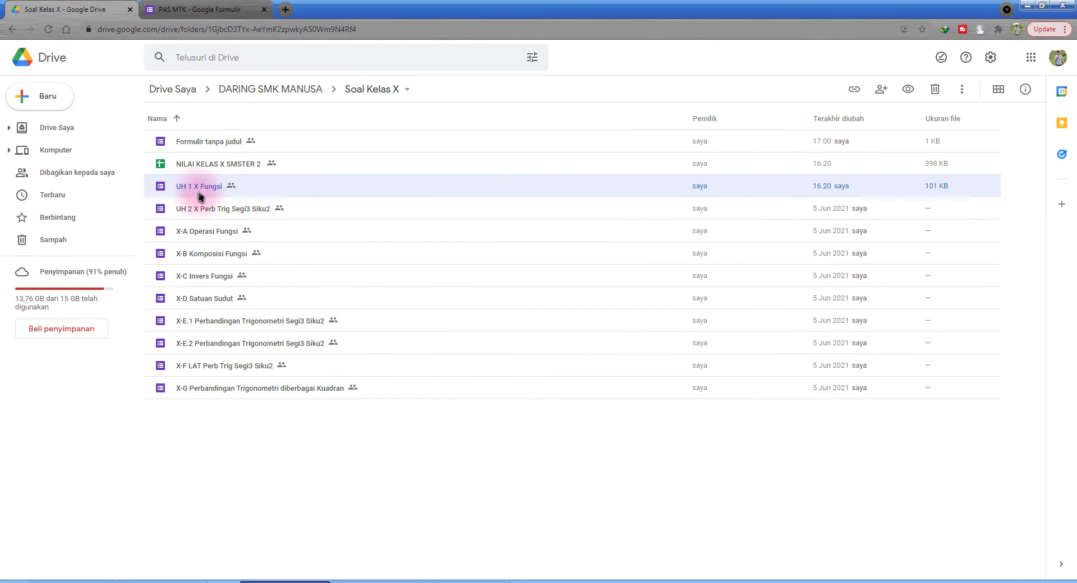
{"action": "left_click", "coordinate": [202, 231]}
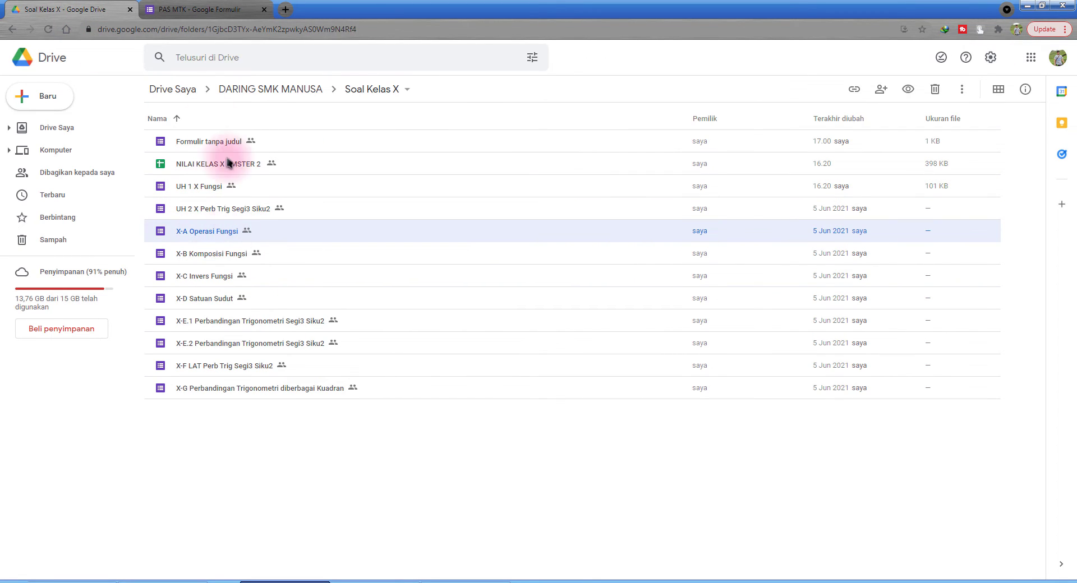
{"action": "left_click", "coordinate": [181, 10]}
Search the form list for OPERASI FUNGSI and select X-A Operasi Fungsi as the source.
{"action": "left_click", "coordinate": [304, 205]}
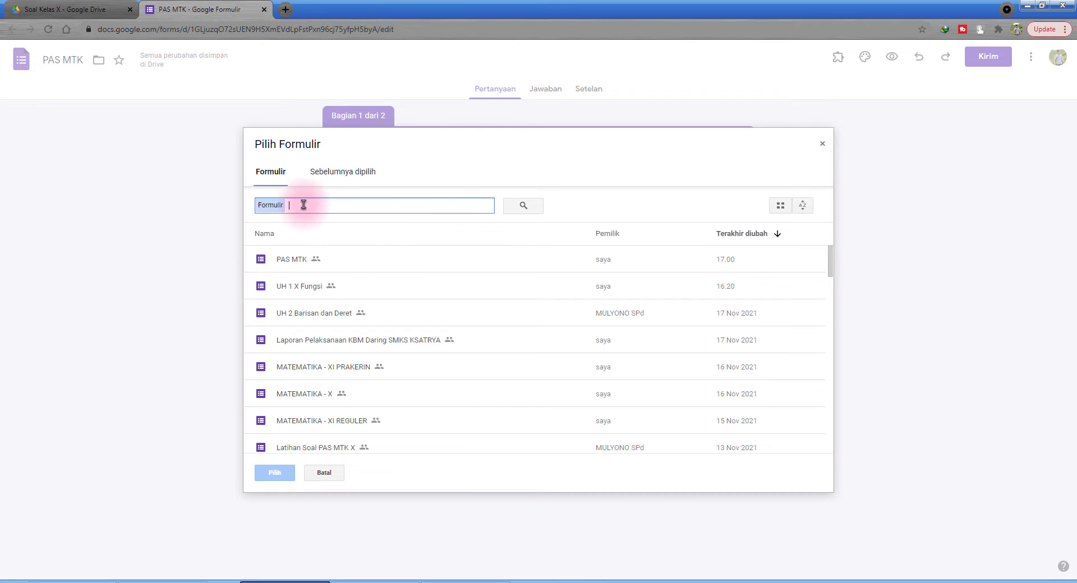
{"action": "type", "text": "OPERASI FUNGSI"}
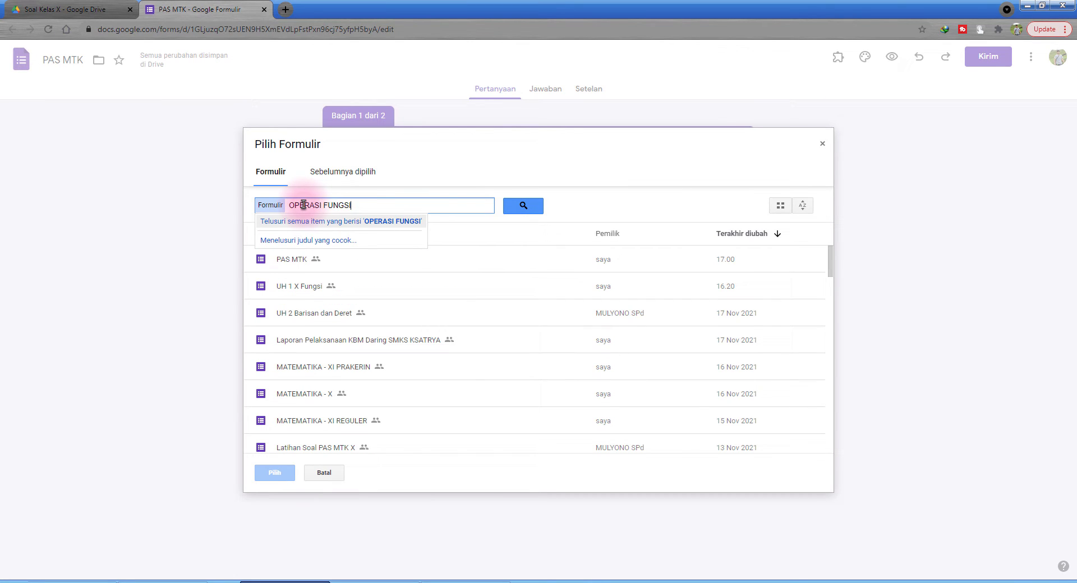
{"action": "left_click", "coordinate": [529, 208]}
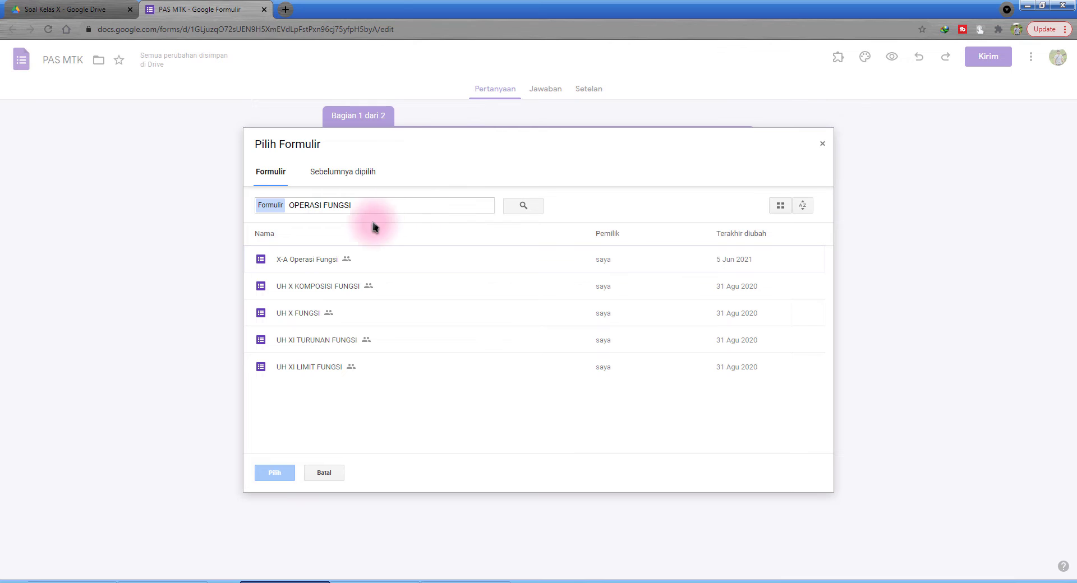
{"action": "left_click_drag", "start_coordinate": [350, 206], "coordinate": [282, 209]}
{"action": "left_click", "coordinate": [493, 175]}
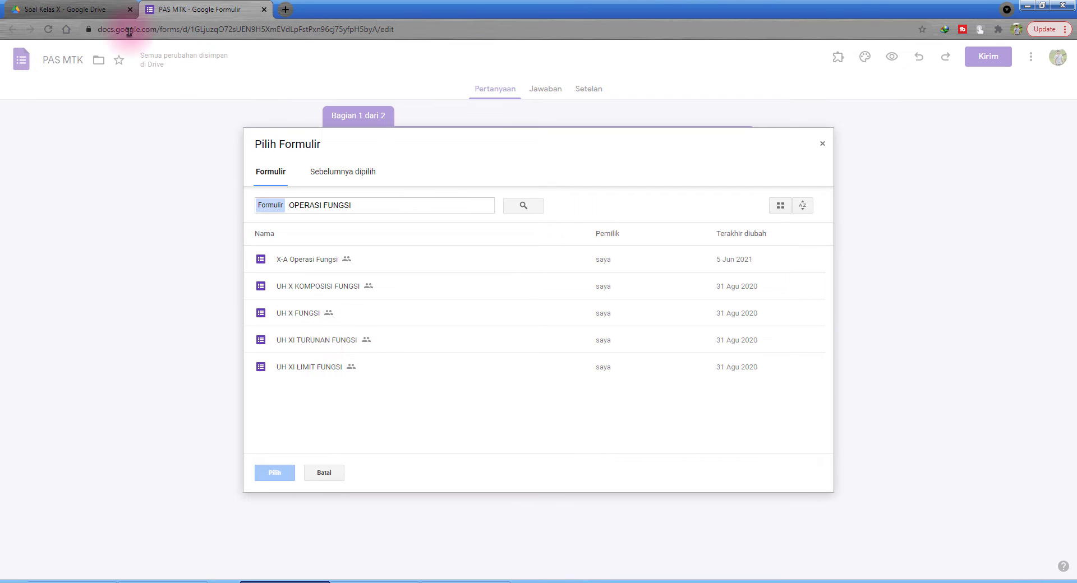
{"action": "left_click", "coordinate": [73, 10]}
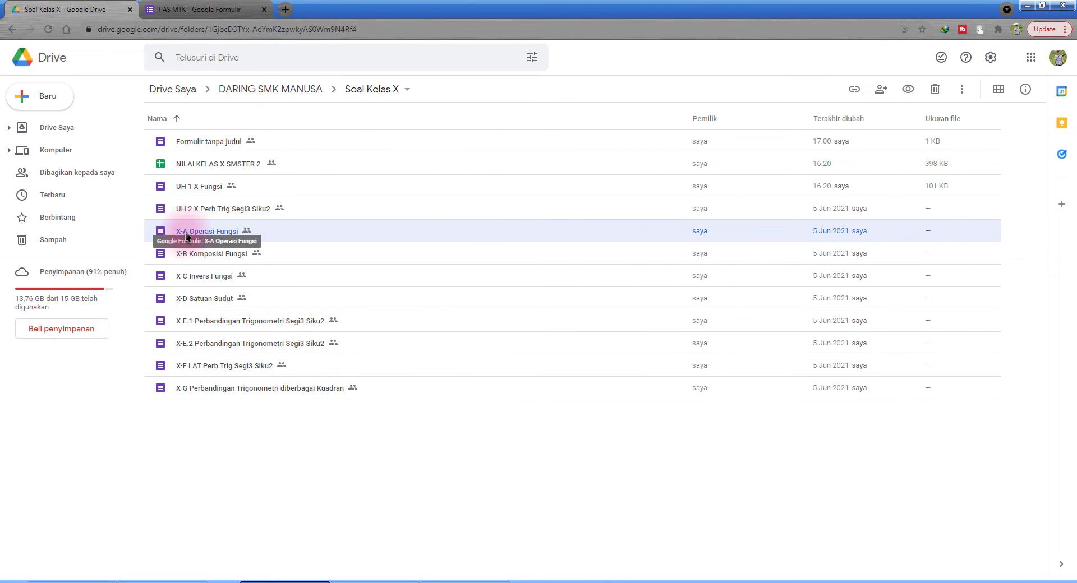
{"action": "left_click", "coordinate": [202, 9]}
{"action": "left_click", "coordinate": [306, 261]}
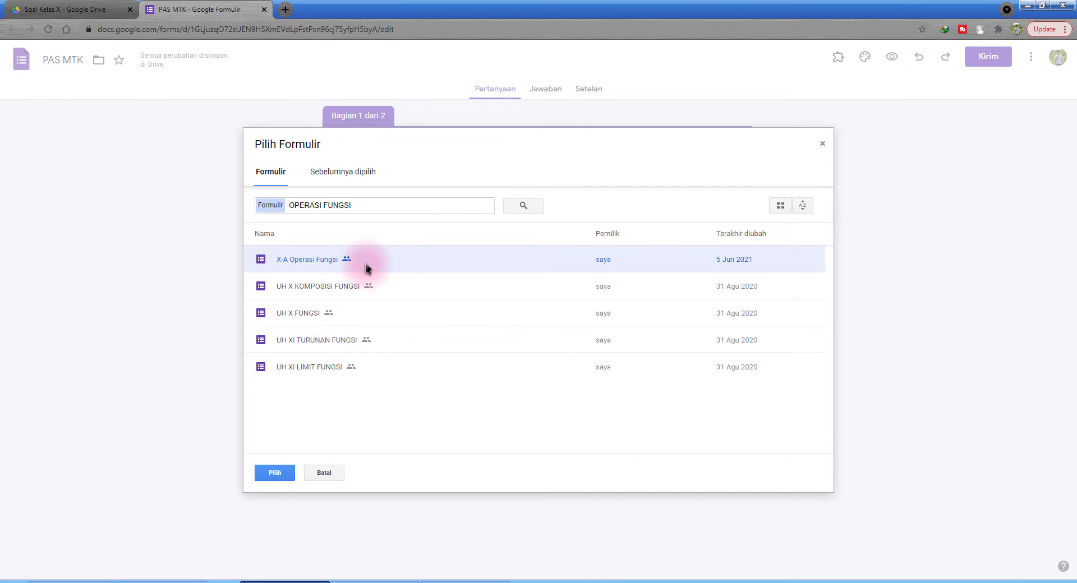
{"action": "left_click", "coordinate": [275, 474]}
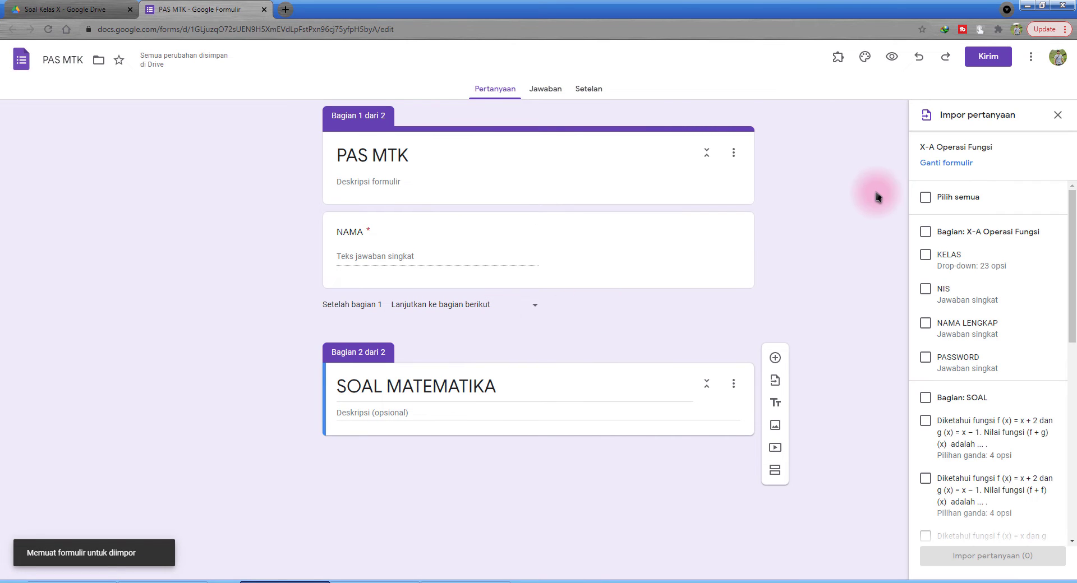
Inspect the import panel listing the Operasi Fungsi form's questions.
{"action": "left_click_drag", "start_coordinate": [941, 115], "coordinate": [952, 115]}
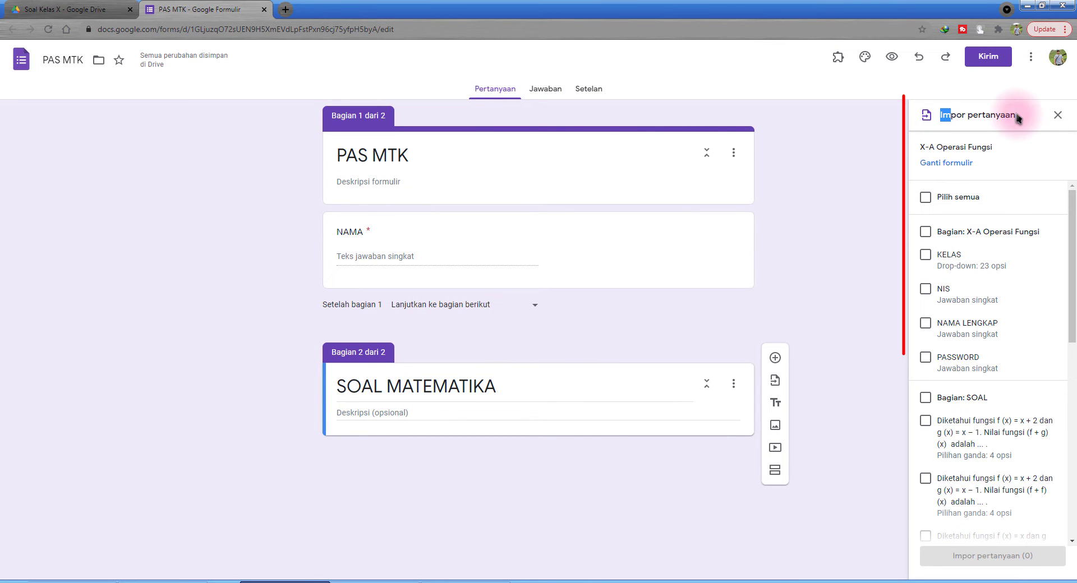
{"action": "scroll", "coordinate": [984, 230], "scroll_direction": "down", "scroll_amount": 1}
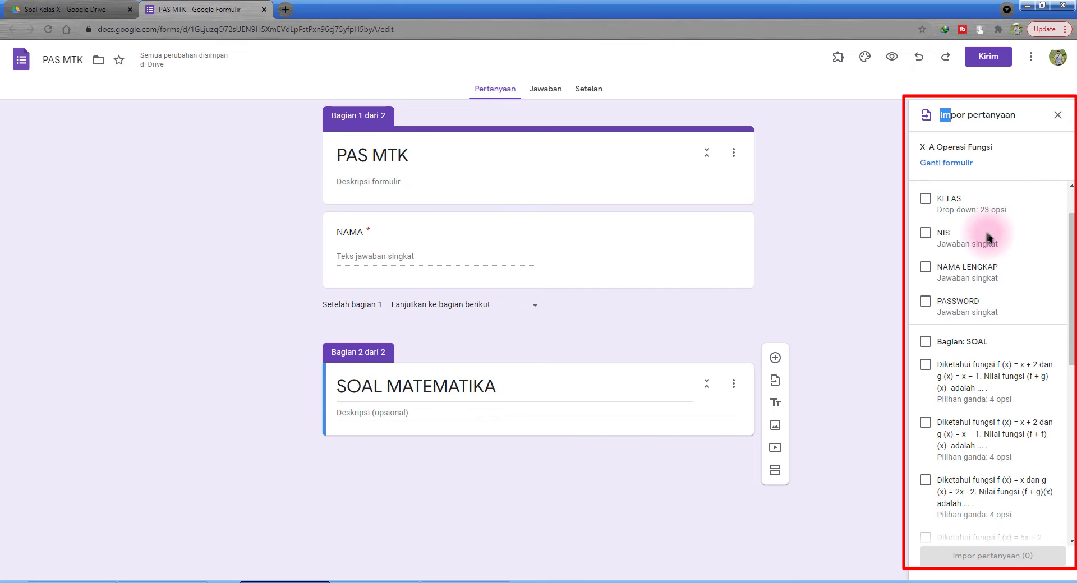
{"action": "scroll", "coordinate": [973, 256], "scroll_direction": "up", "scroll_amount": 1}
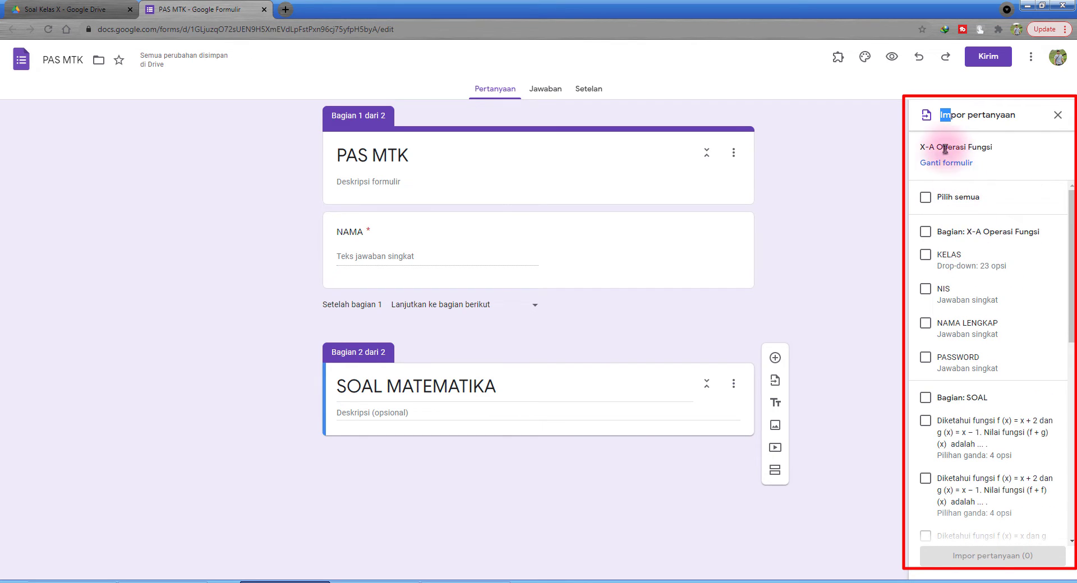
{"action": "left_click_drag", "start_coordinate": [943, 147], "coordinate": [1004, 147]}
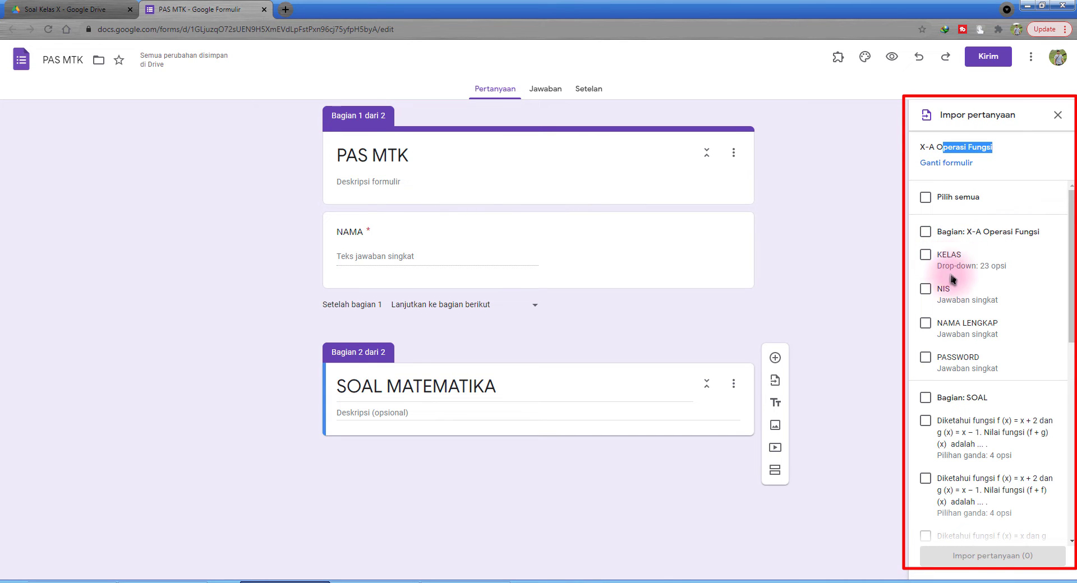
{"action": "scroll", "coordinate": [963, 335], "scroll_direction": "down", "scroll_amount": 2}
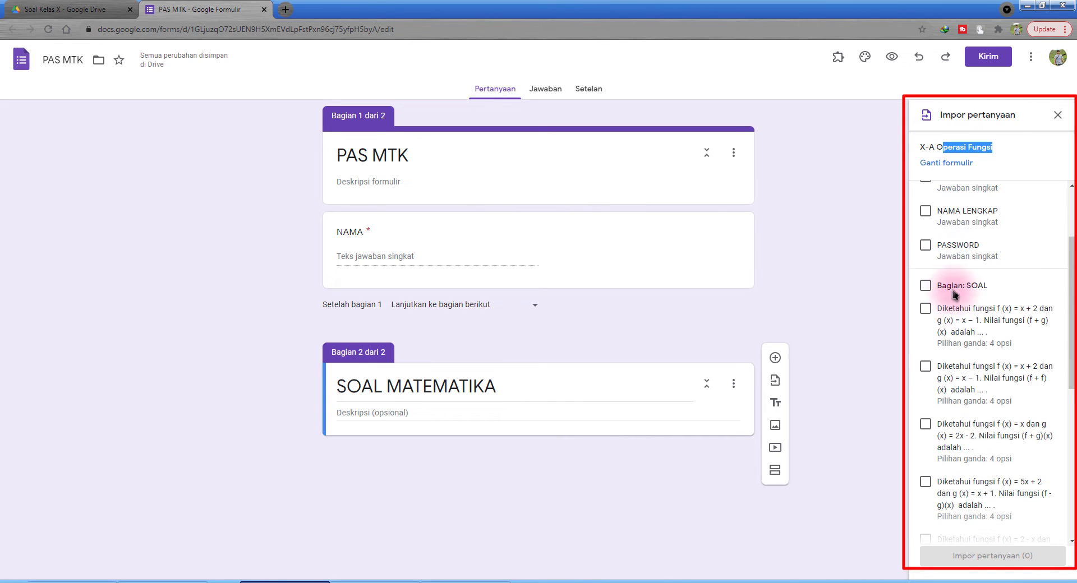
{"action": "scroll", "coordinate": [949, 234], "scroll_direction": "up", "scroll_amount": 2}
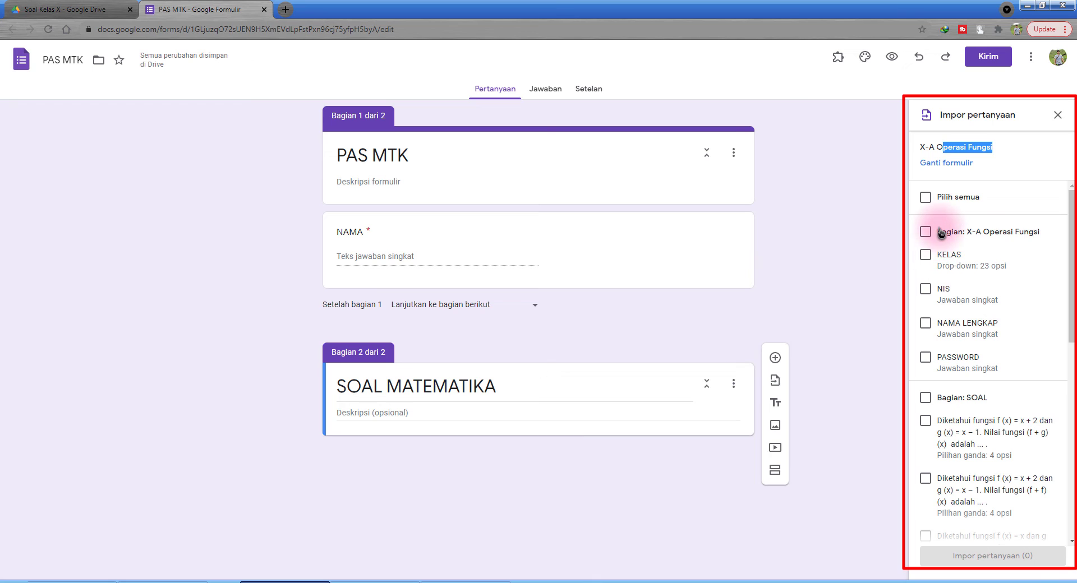
{"action": "scroll", "coordinate": [976, 277], "scroll_direction": "down", "scroll_amount": 3}
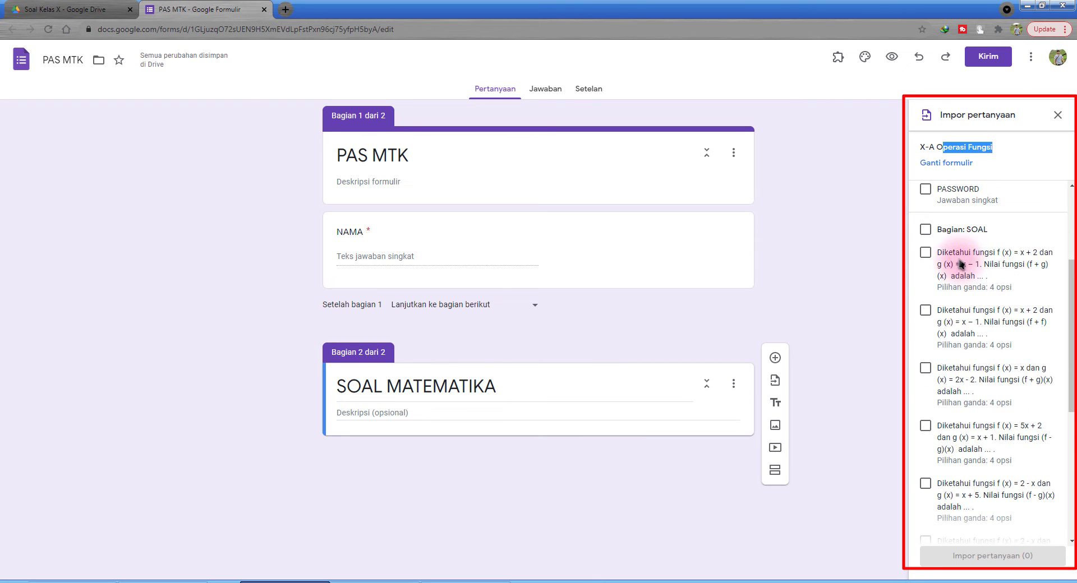
Settle the ticks on the (g - f)(x) and (g . f)(x) questions for import.
{"action": "left_click", "coordinate": [949, 233]}
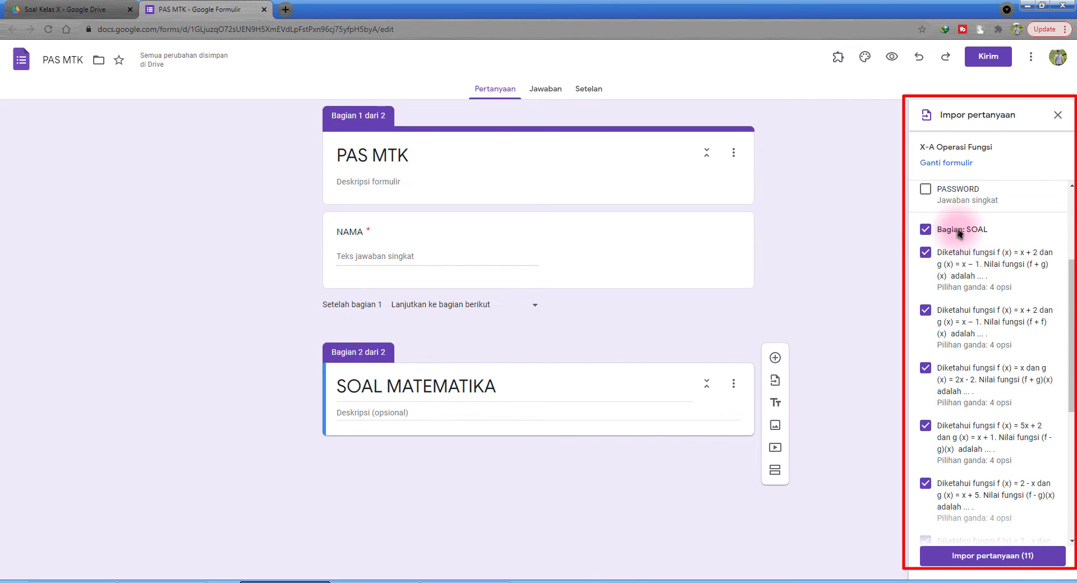
{"action": "left_click", "coordinate": [956, 230]}
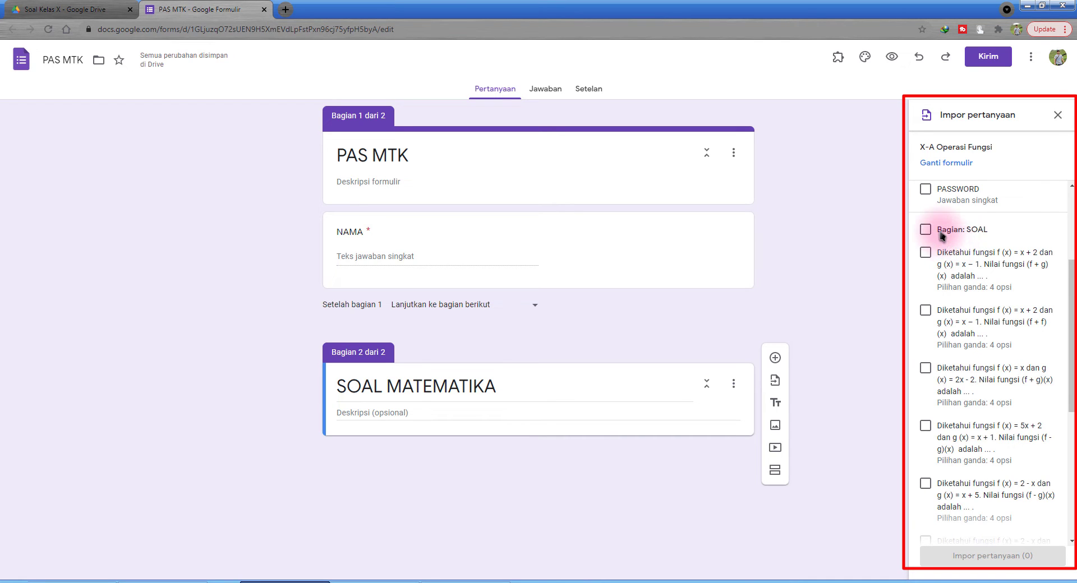
{"action": "left_click", "coordinate": [942, 234]}
{"action": "left_click", "coordinate": [948, 235]}
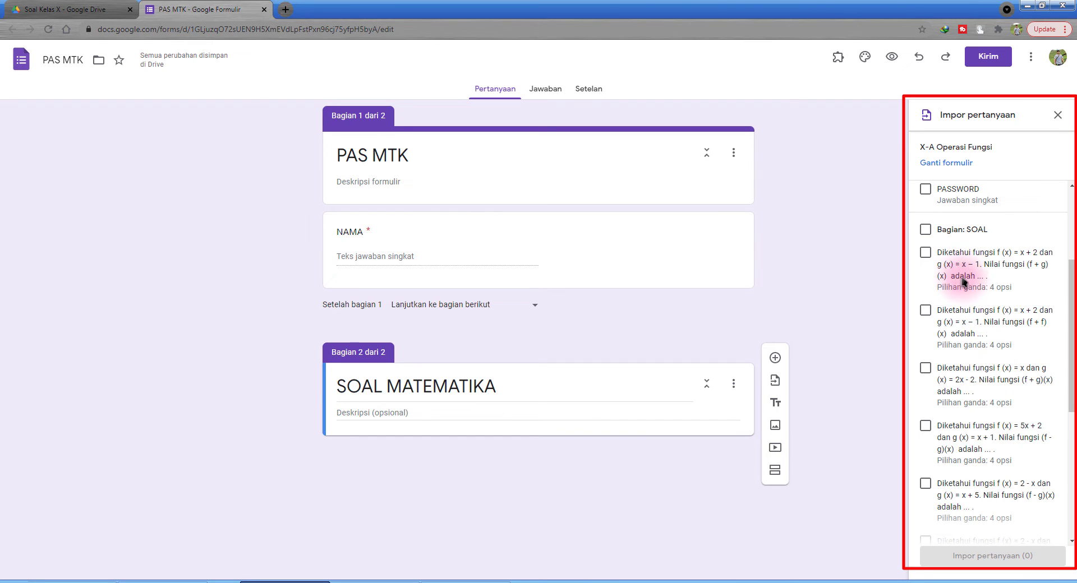
{"action": "left_click", "coordinate": [965, 271]}
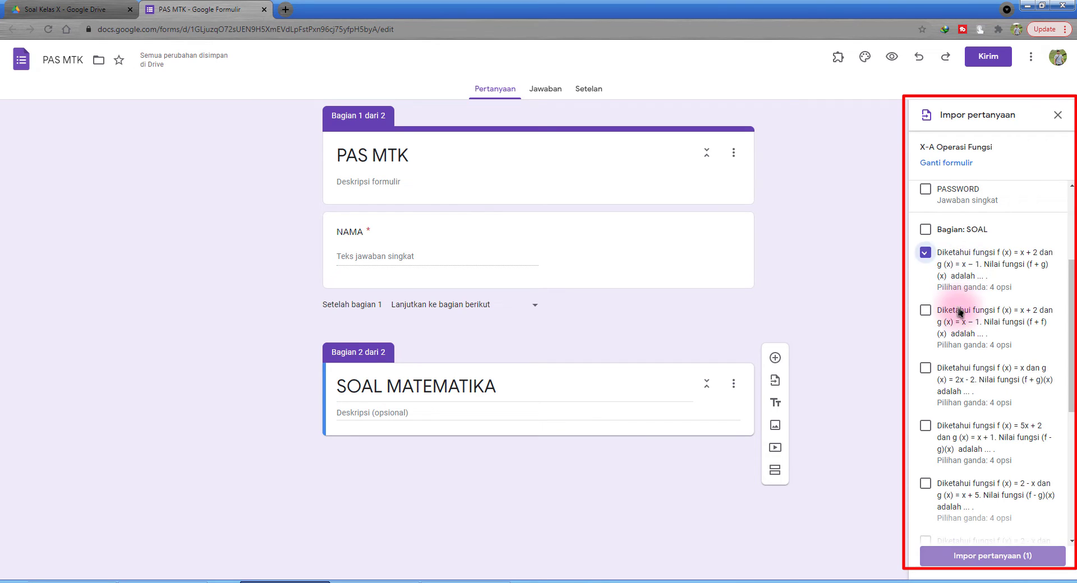
{"action": "left_click", "coordinate": [962, 231]}
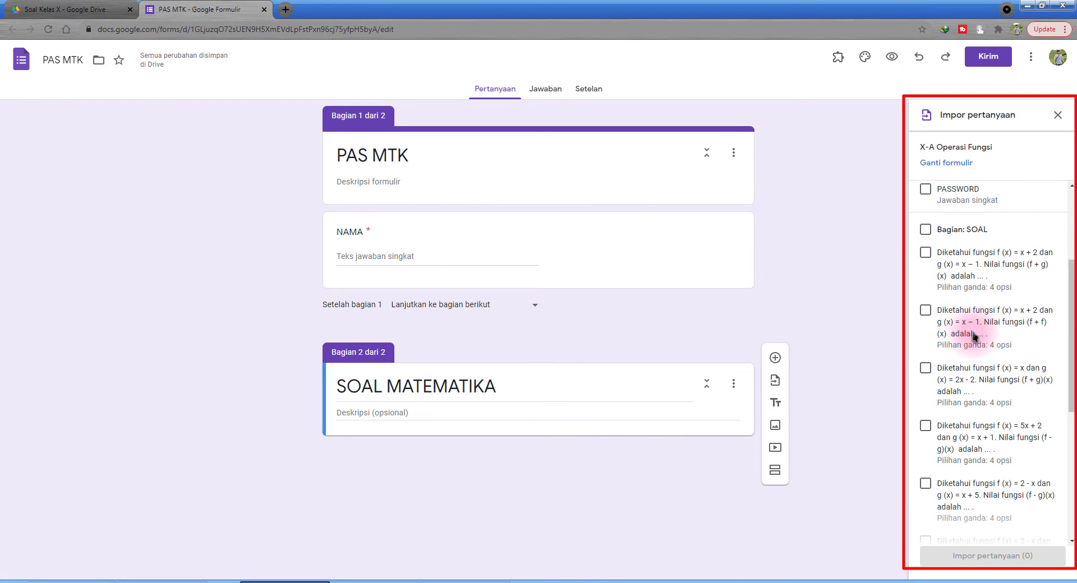
{"action": "scroll", "coordinate": [963, 339], "scroll_direction": "down", "scroll_amount": 2}
{"action": "scroll", "coordinate": [964, 339], "scroll_direction": "down", "scroll_amount": 3}
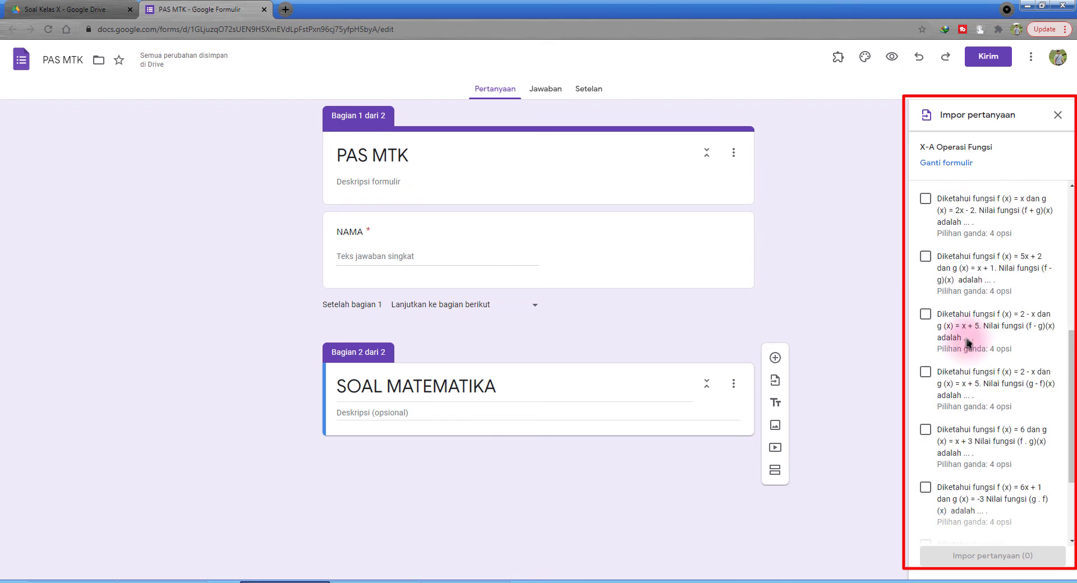
{"action": "scroll", "coordinate": [962, 345], "scroll_direction": "down", "scroll_amount": 1}
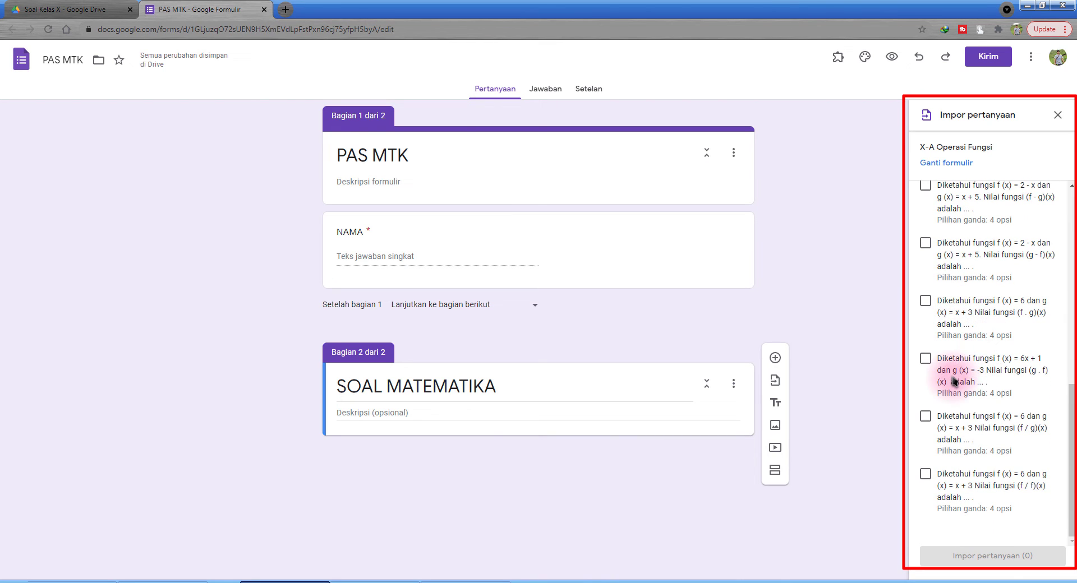
{"action": "left_click", "coordinate": [946, 356]}
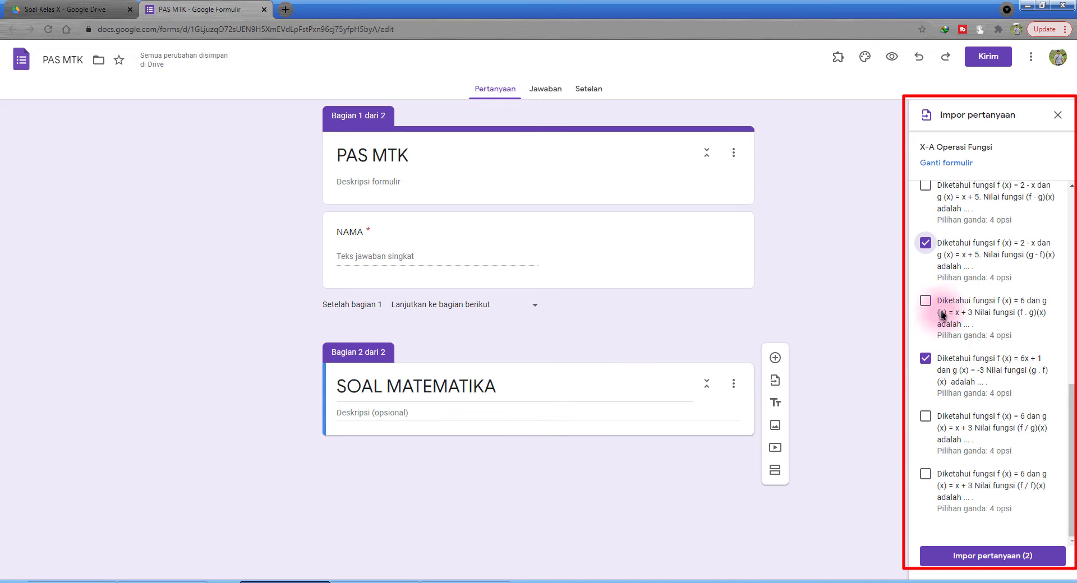
{"action": "scroll", "coordinate": [938, 336], "scroll_direction": "up", "scroll_amount": 1}
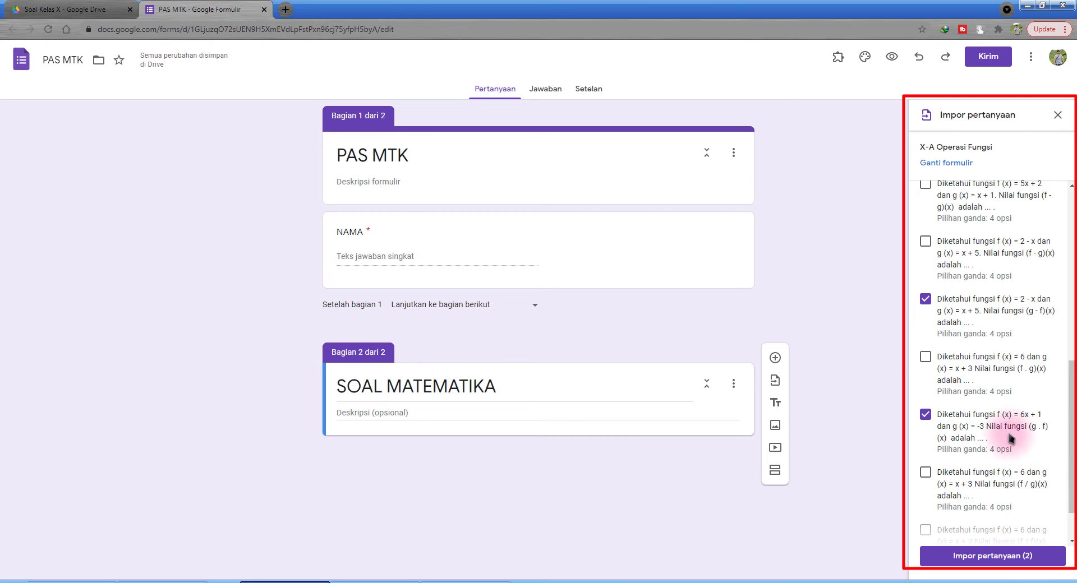
{"action": "left_click", "coordinate": [1004, 566]}
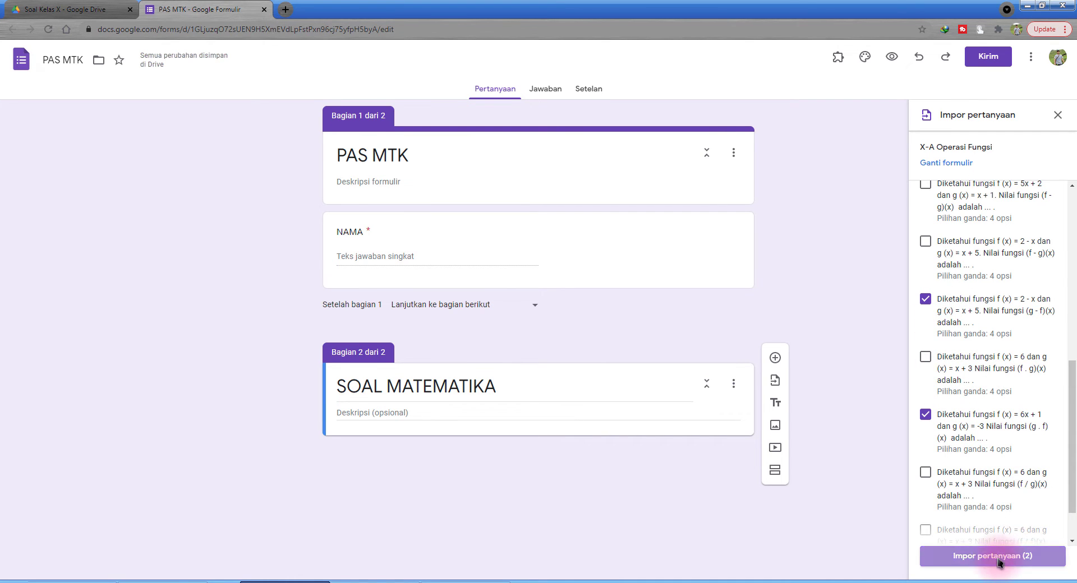
{"action": "scroll", "coordinate": [864, 432], "scroll_direction": "down", "scroll_amount": 4}
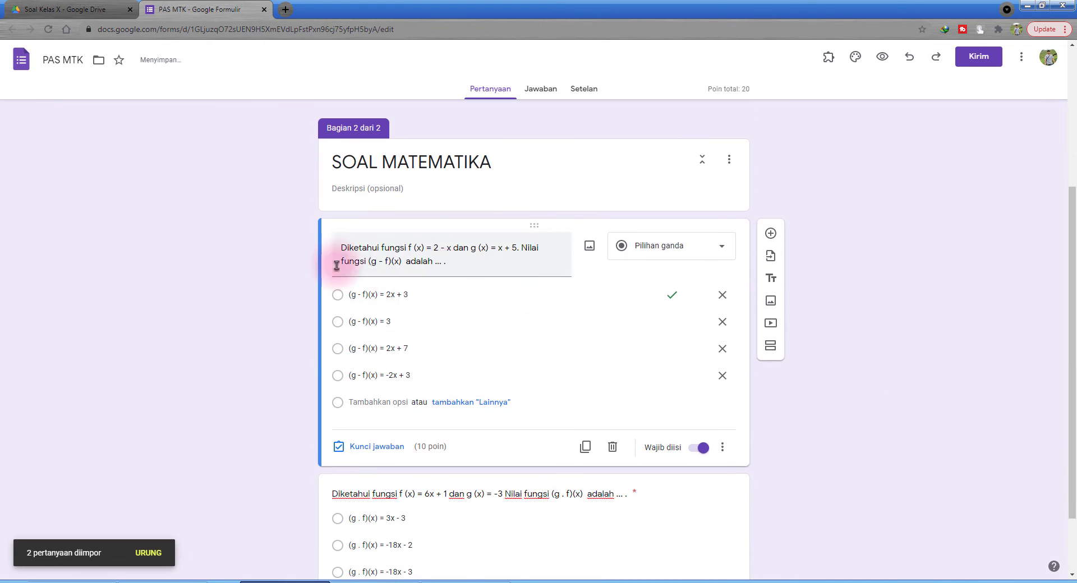
{"action": "left_click_drag", "start_coordinate": [447, 261], "coordinate": [336, 254]}
{"action": "scroll", "coordinate": [392, 348], "scroll_direction": "down", "scroll_amount": 1}
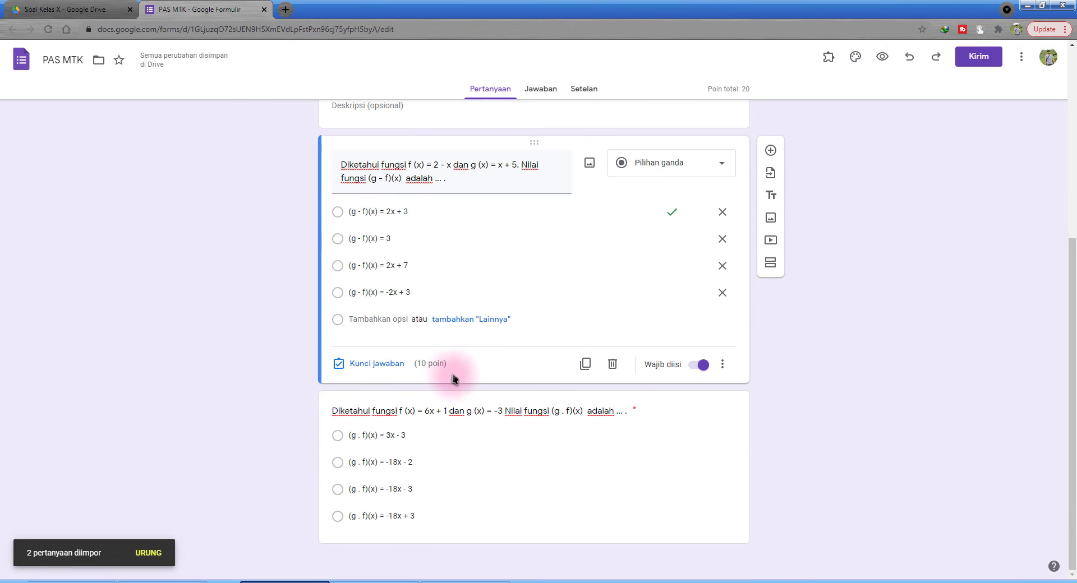
{"action": "left_click", "coordinate": [440, 415]}
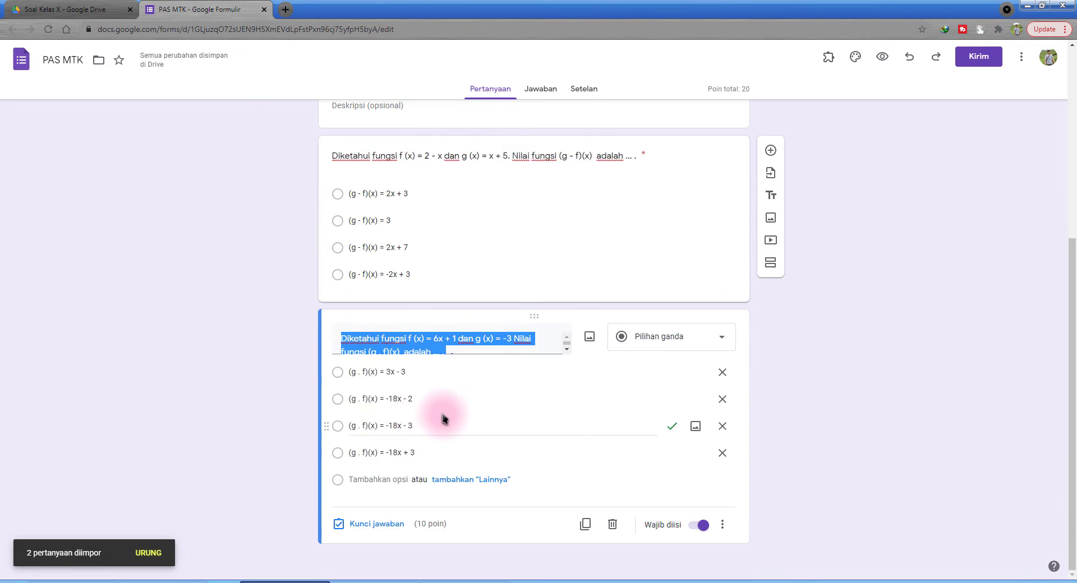
{"action": "left_click", "coordinate": [368, 156]}
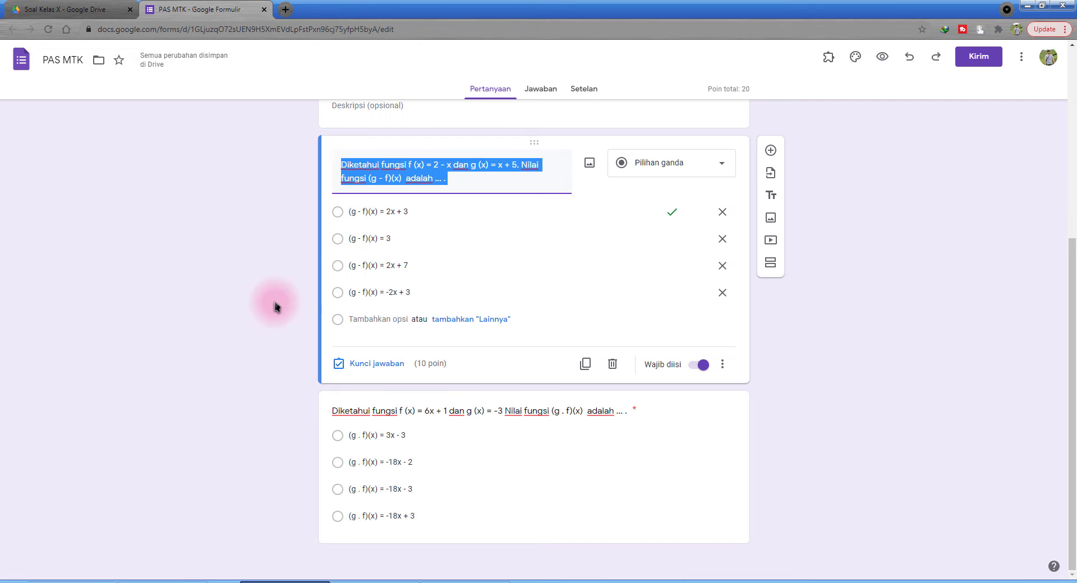
{"action": "left_click", "coordinate": [68, 14]}
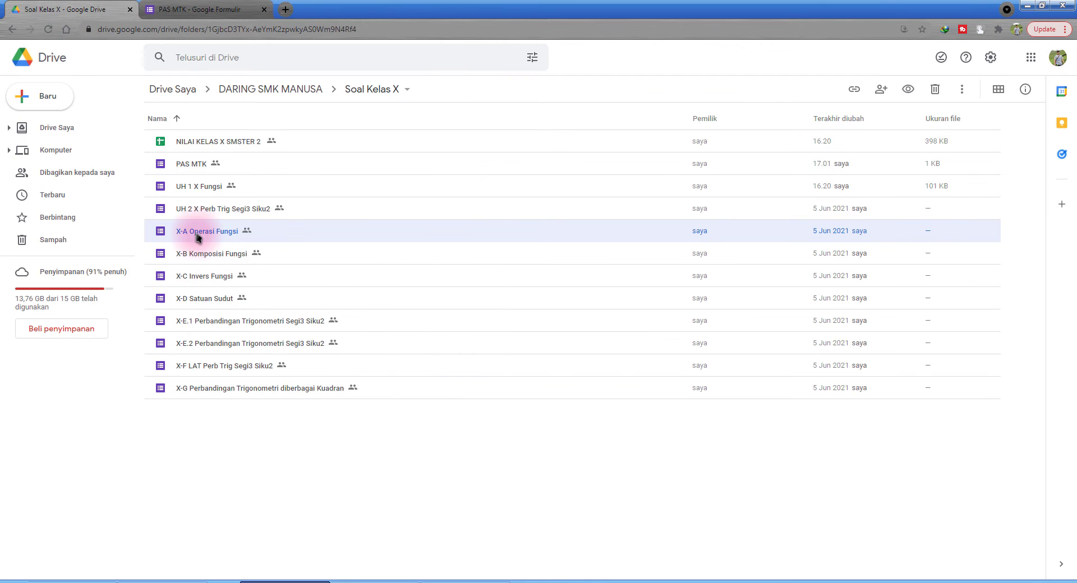
{"action": "left_click", "coordinate": [187, 7]}
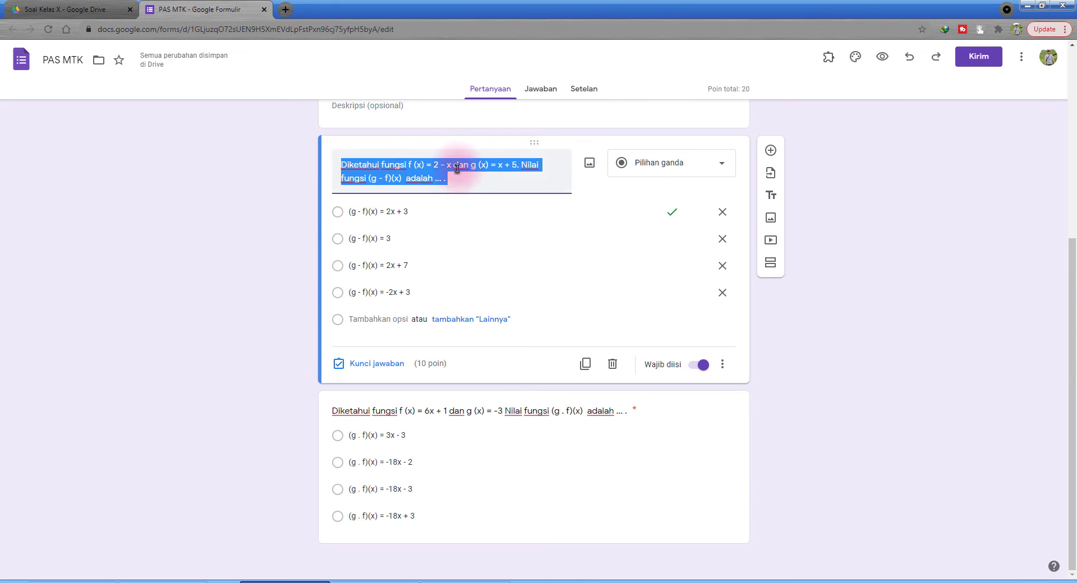
{"action": "left_click", "coordinate": [469, 182]}
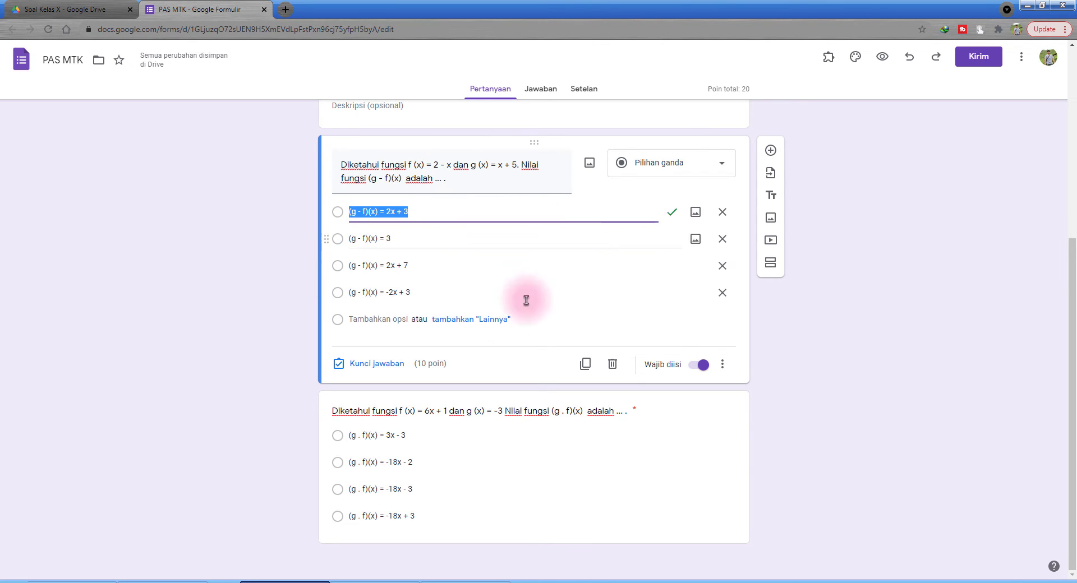
{"action": "left_click", "coordinate": [373, 365]}
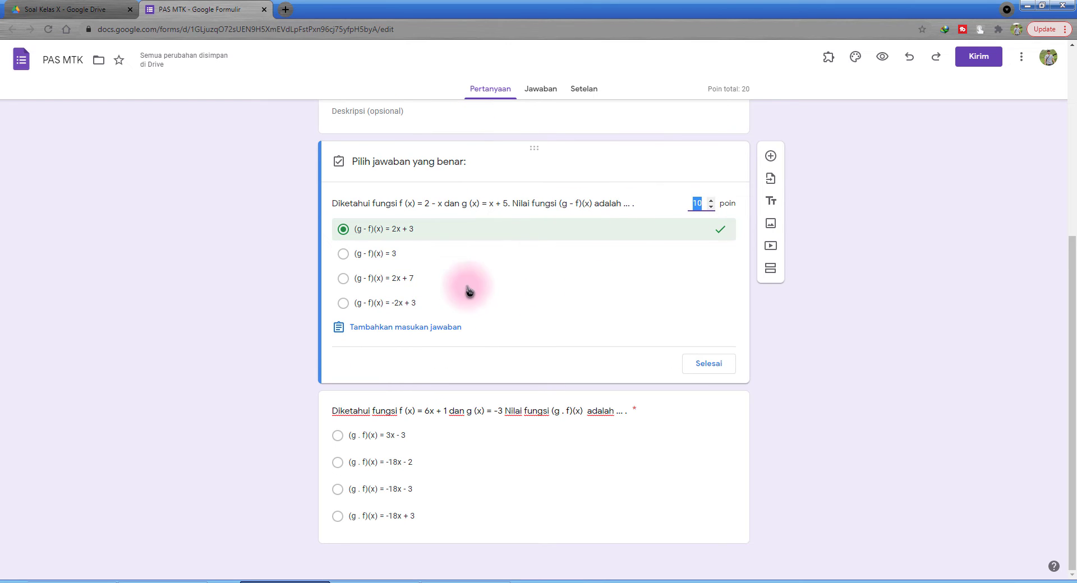
{"action": "left_click", "coordinate": [706, 364]}
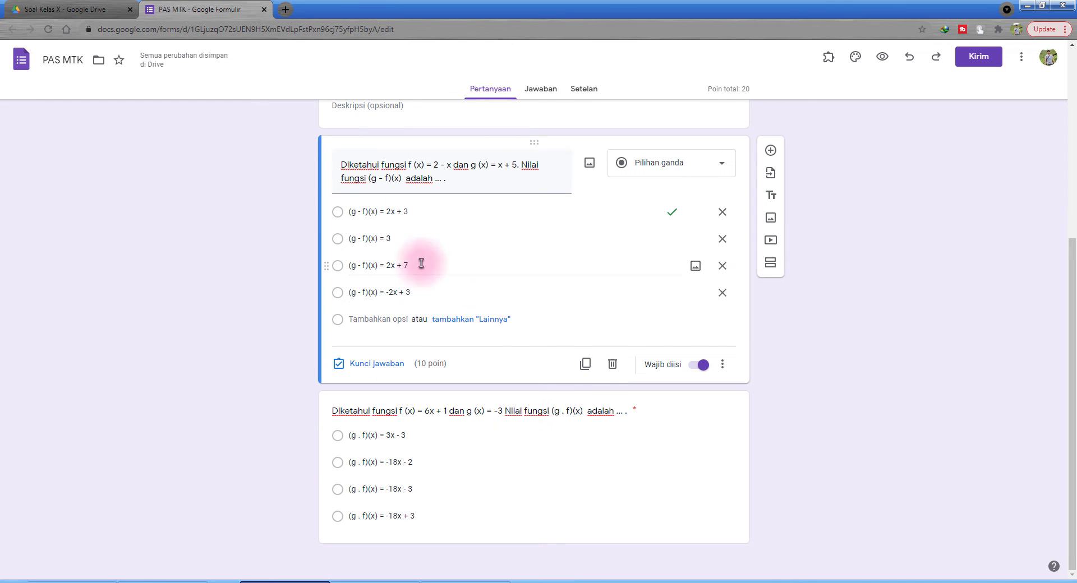
{"action": "left_click", "coordinate": [464, 462]}
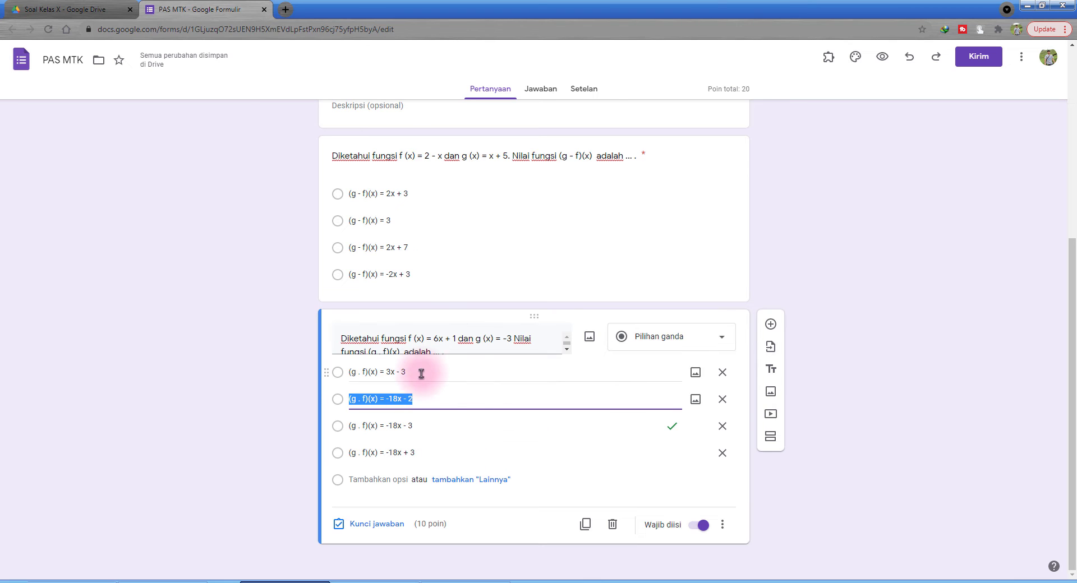
{"action": "left_click", "coordinate": [438, 452]}
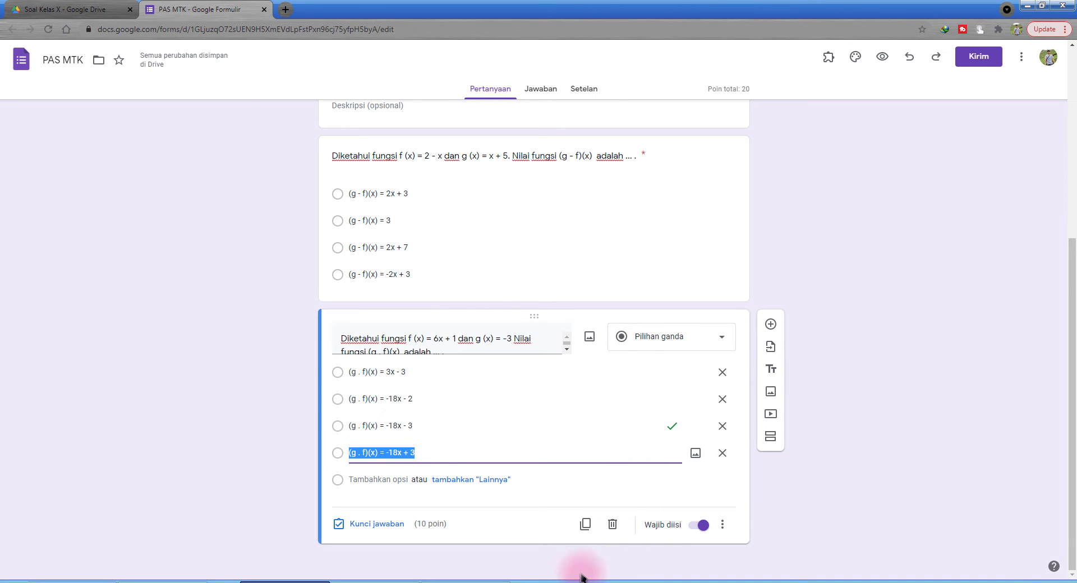
Search the form picker for KOMPOSISI FUNGSI and choose X-B Komposisi Fungsi as the source.
{"action": "left_click", "coordinate": [771, 348]}
{"action": "type", "text": "OPERASI FUNGSI"}
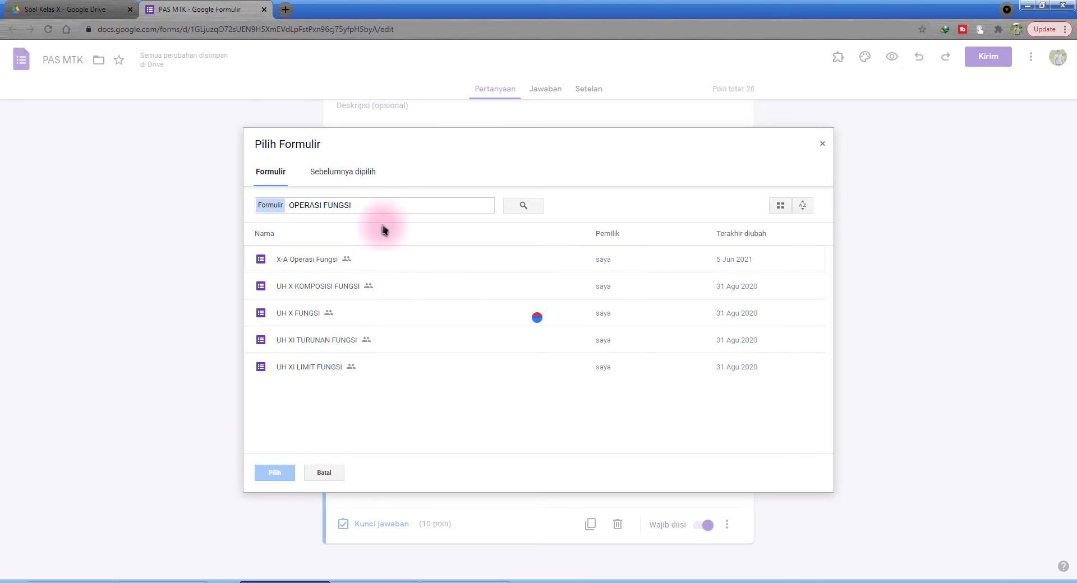
{"action": "left_click", "coordinate": [334, 207]}
{"action": "left_click_drag", "start_coordinate": [334, 207], "coordinate": [366, 208]}
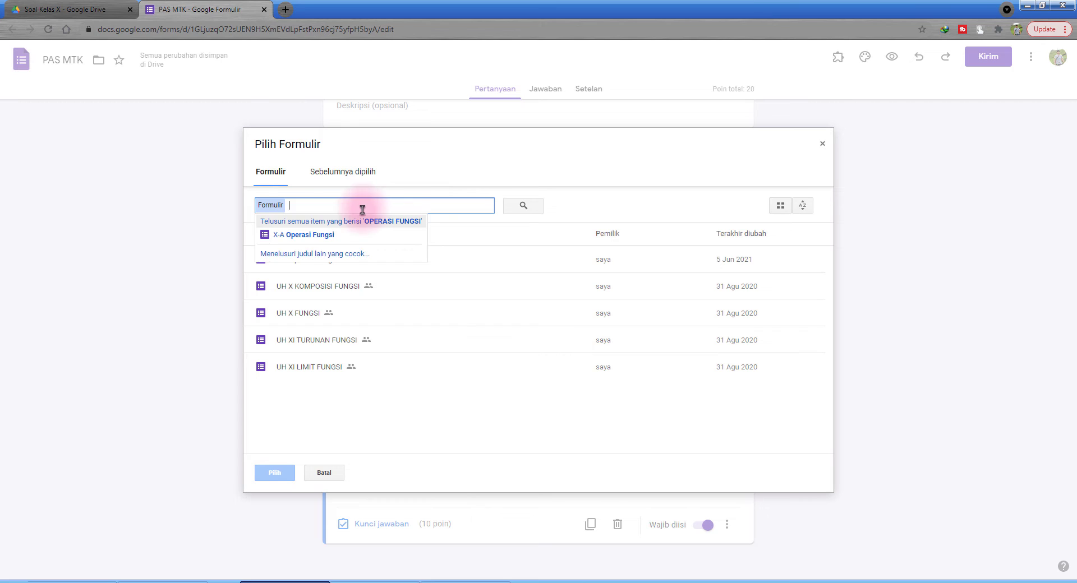
{"action": "left_click", "coordinate": [73, 9]}
{"action": "left_click", "coordinate": [222, 259]}
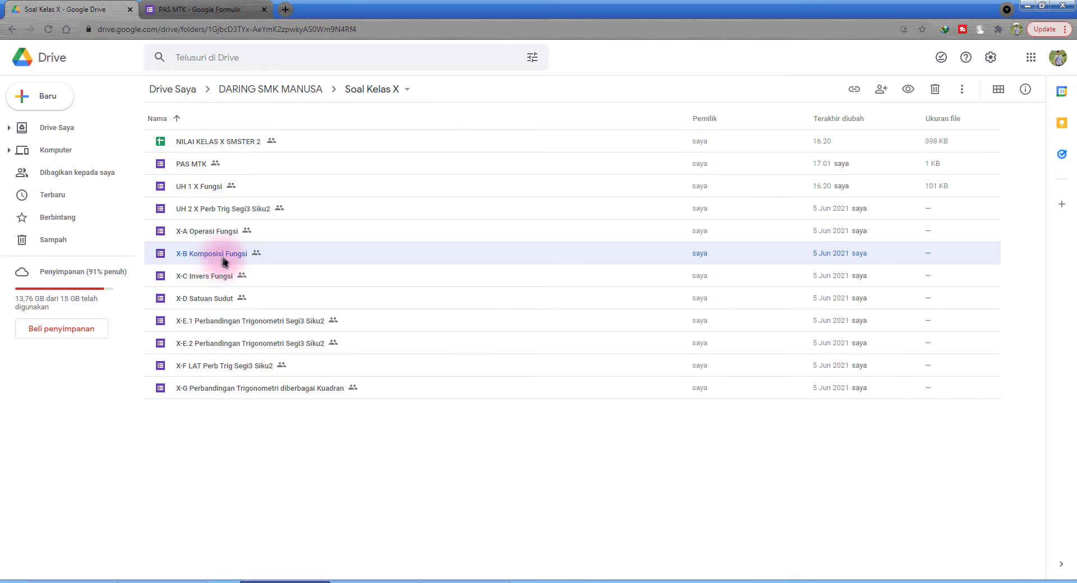
{"action": "left_click", "coordinate": [177, 9]}
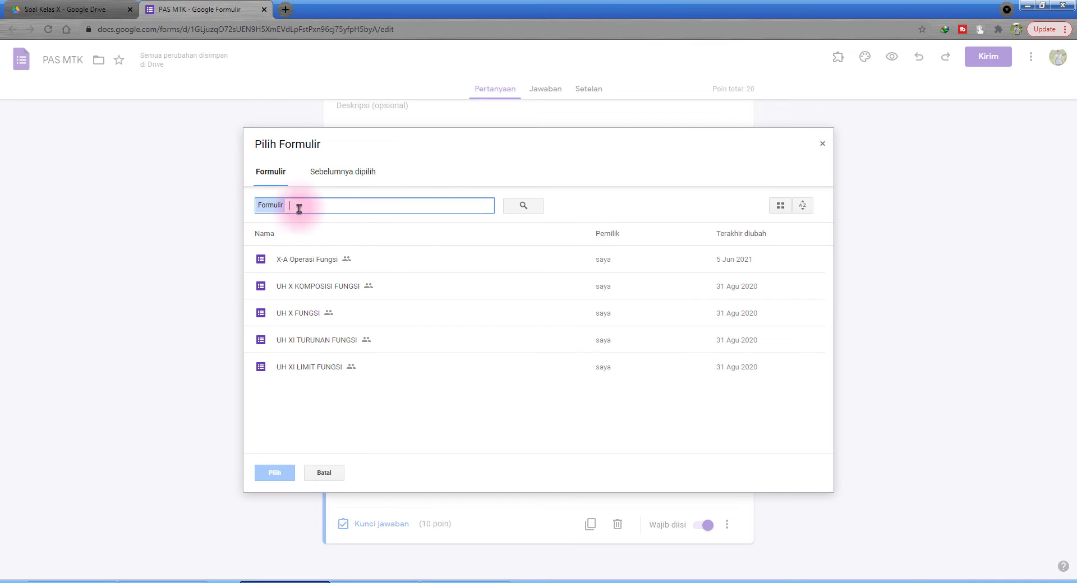
{"action": "type", "text": "KOMPOSISI FNGSI"}
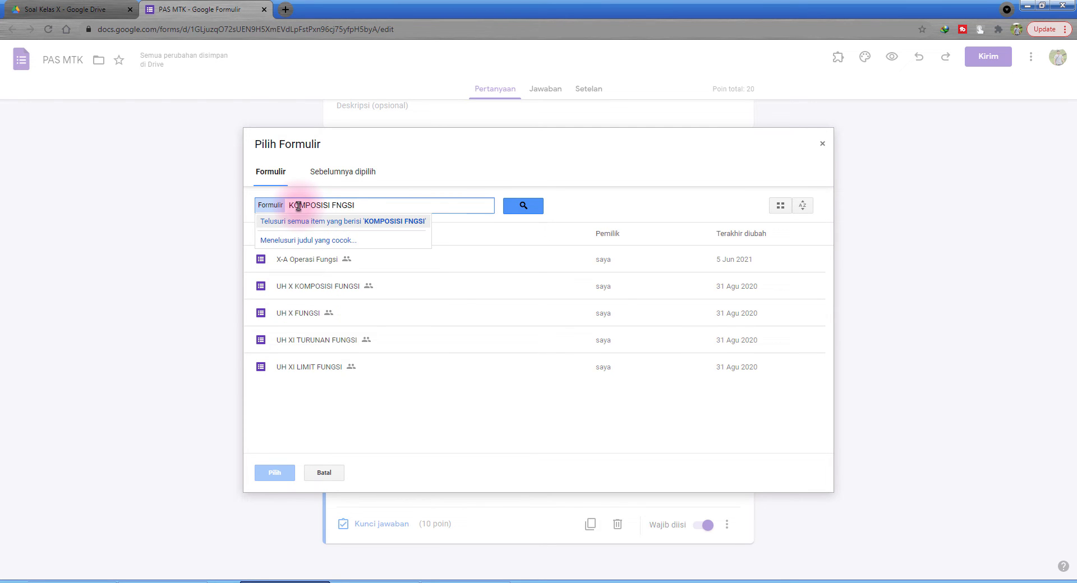
{"action": "type", "text": "U"}
{"action": "left_click", "coordinate": [520, 208]}
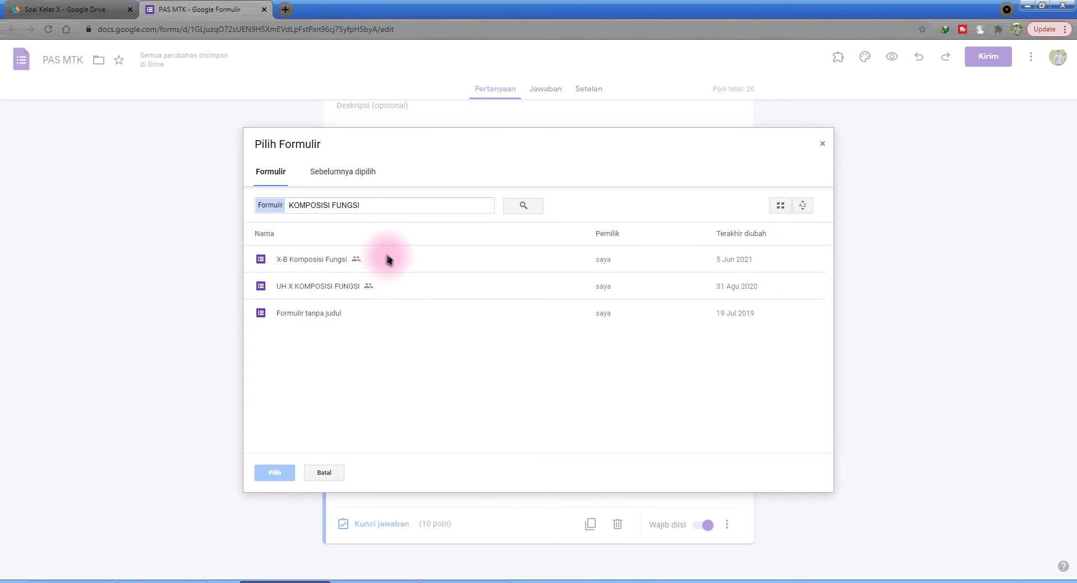
{"action": "left_click", "coordinate": [276, 263]}
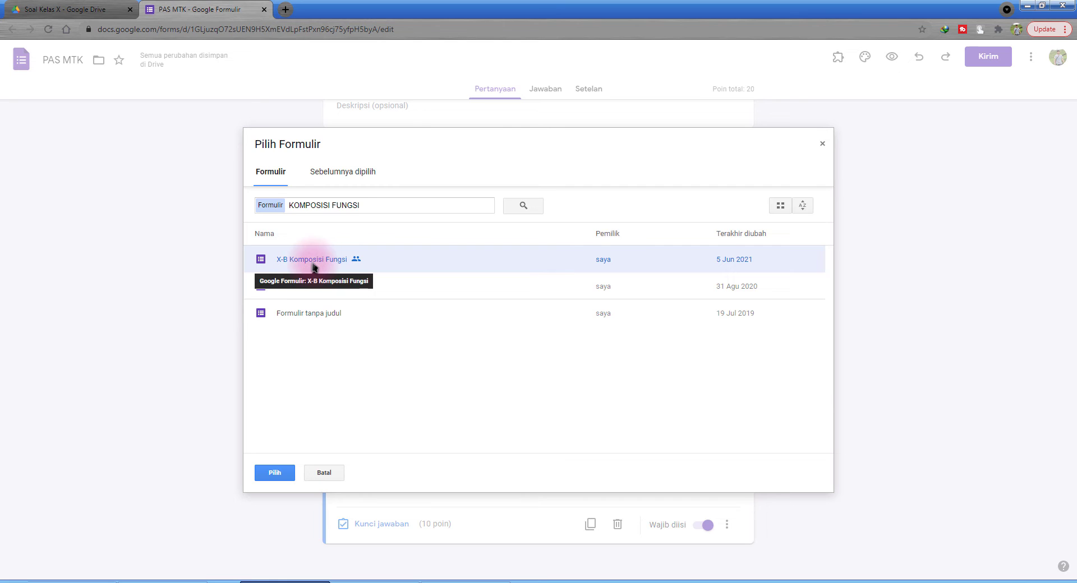
{"action": "left_click", "coordinate": [274, 473]}
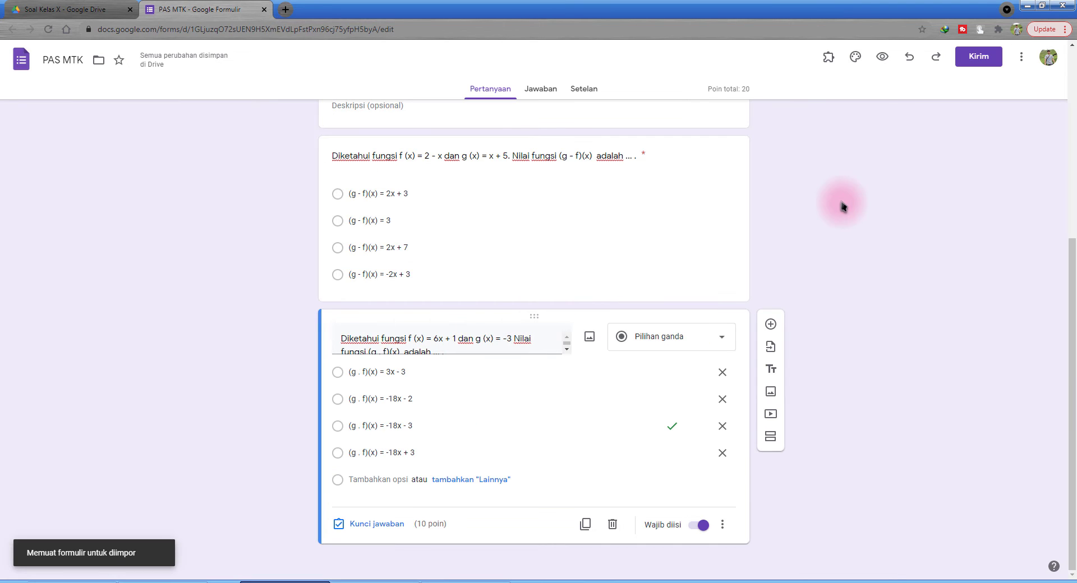
Tick the (g o f)(x), g(f(x)) and (f o g)(-2) questions and import all three.
{"action": "left_click_drag", "start_coordinate": [930, 115], "coordinate": [1010, 116]}
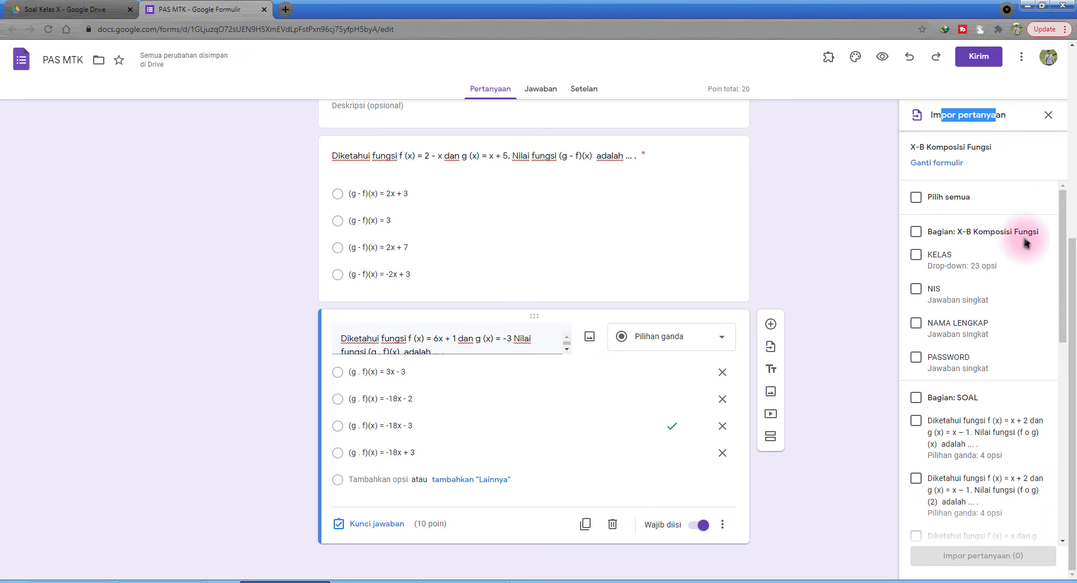
{"action": "scroll", "coordinate": [1030, 278], "scroll_direction": "down", "scroll_amount": 3}
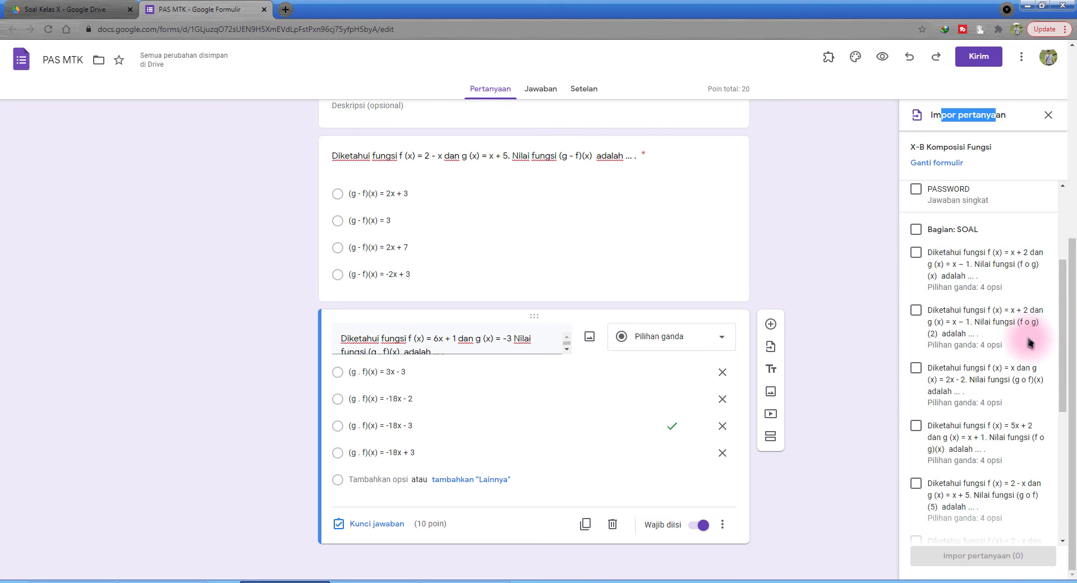
{"action": "scroll", "coordinate": [957, 276], "scroll_direction": "down", "scroll_amount": 2}
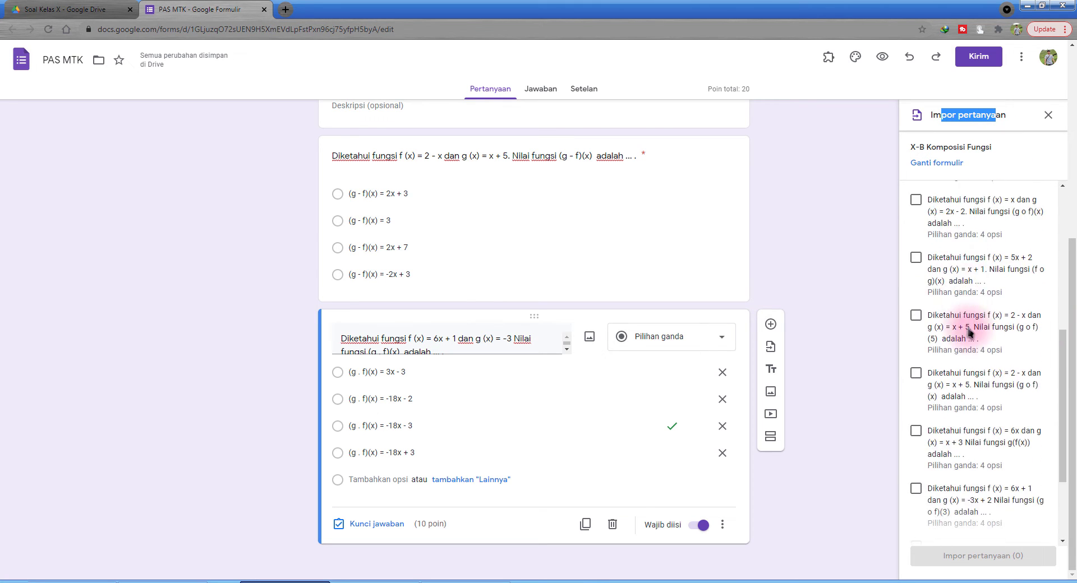
{"action": "scroll", "coordinate": [942, 331], "scroll_direction": "down", "scroll_amount": 3}
{"action": "left_click", "coordinate": [942, 354]}
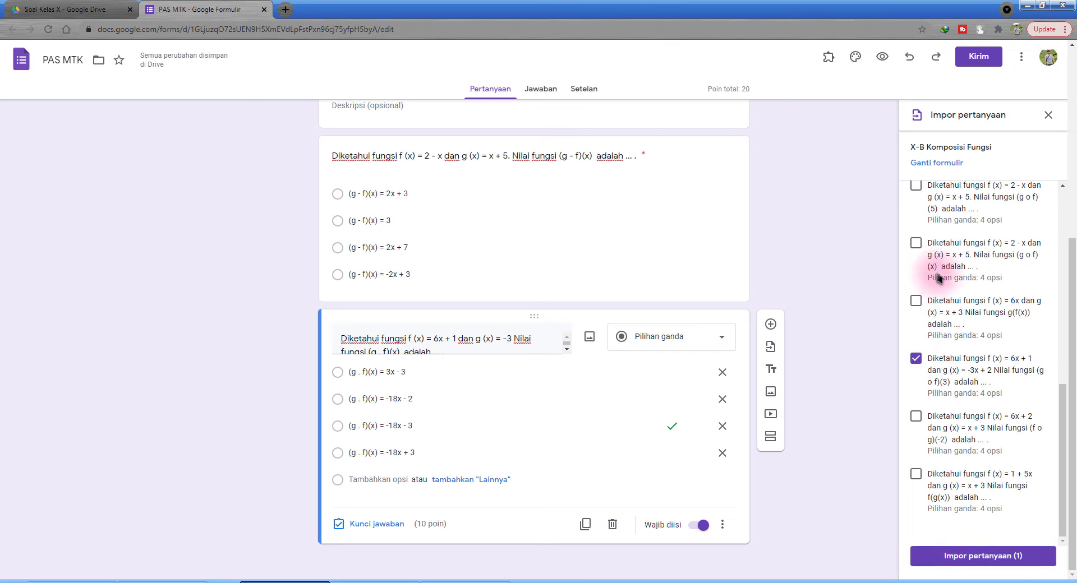
{"action": "left_click", "coordinate": [961, 425]}
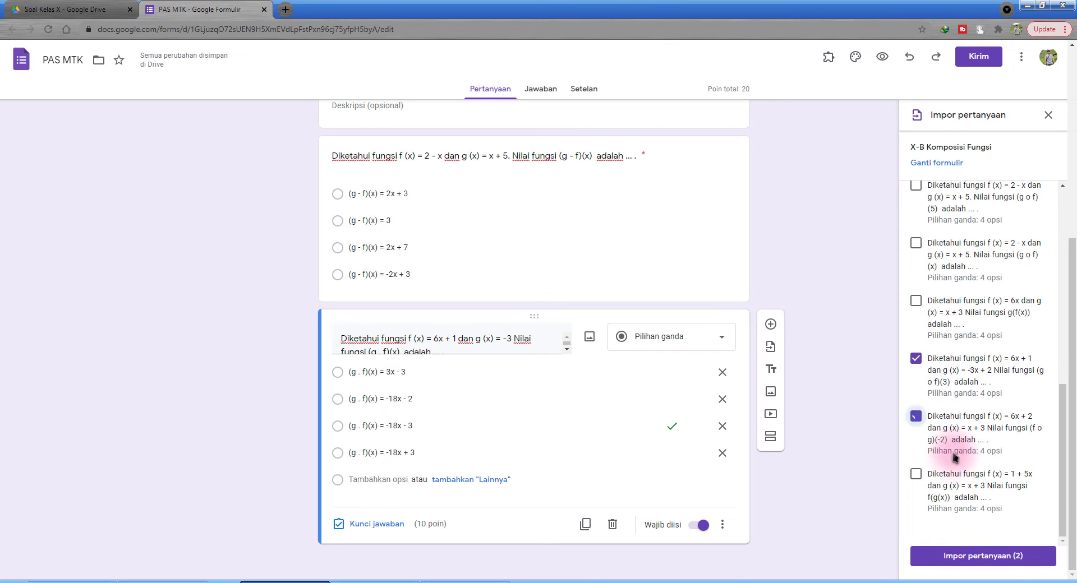
{"action": "left_click", "coordinate": [925, 366]}
{"action": "left_click", "coordinate": [926, 421]}
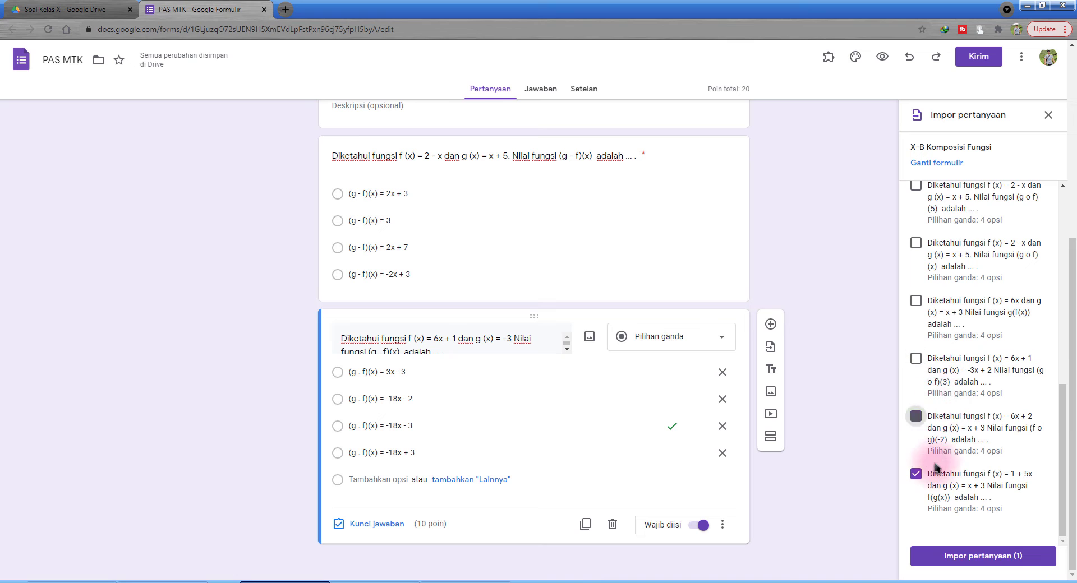
{"action": "left_click", "coordinate": [931, 474]}
{"action": "left_click", "coordinate": [937, 303]}
{"action": "left_click", "coordinate": [939, 246]}
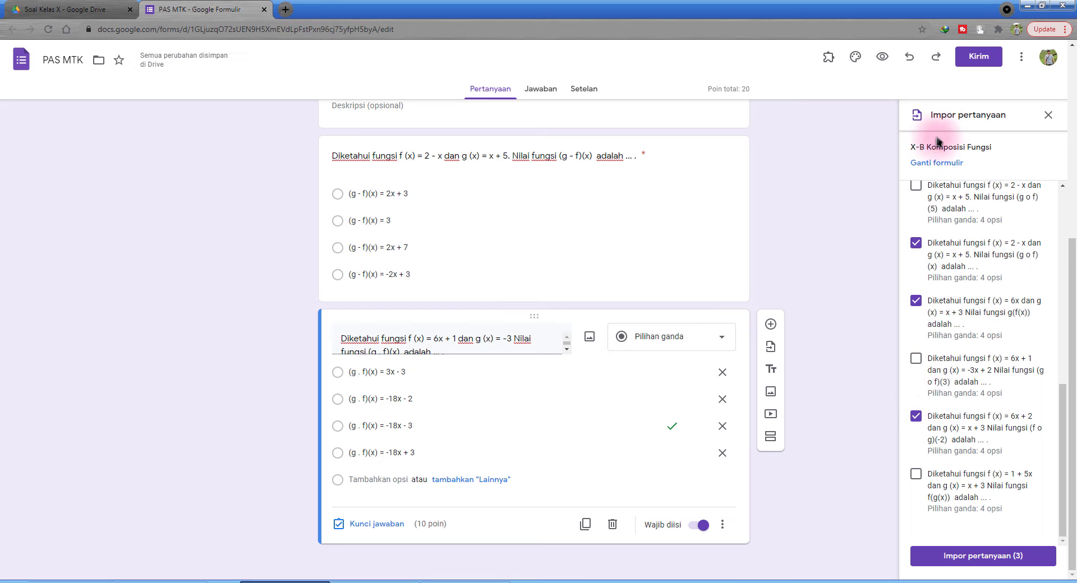
{"action": "left_click_drag", "start_coordinate": [933, 148], "coordinate": [994, 148]}
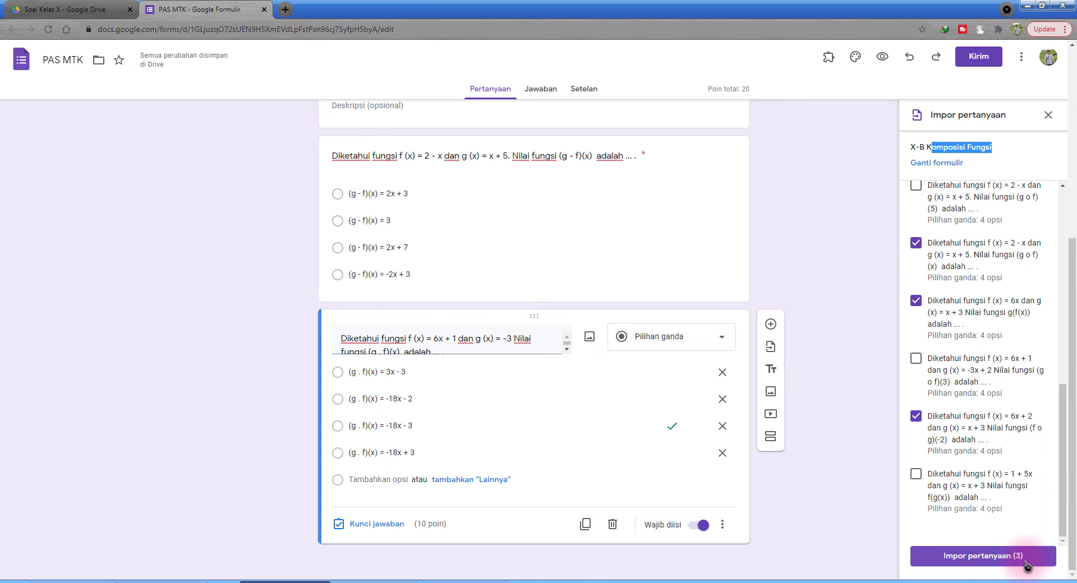
{"action": "left_click", "coordinate": [1028, 563]}
{"action": "scroll", "coordinate": [805, 394], "scroll_direction": "down", "scroll_amount": 3}
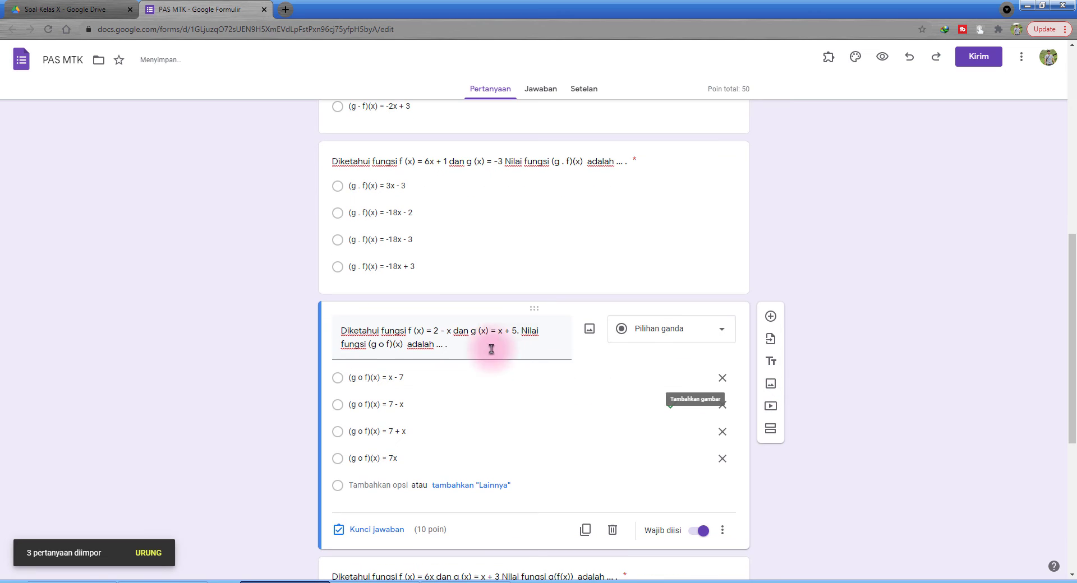
Open the imported (g o f)(x), g(f(x)) and (f o g)(-2) questions to check them.
{"action": "triple_click", "coordinate": [483, 340]}
{"action": "scroll", "coordinate": [483, 341], "scroll_direction": "down", "scroll_amount": 4}
{"action": "left_click", "coordinate": [435, 372]}
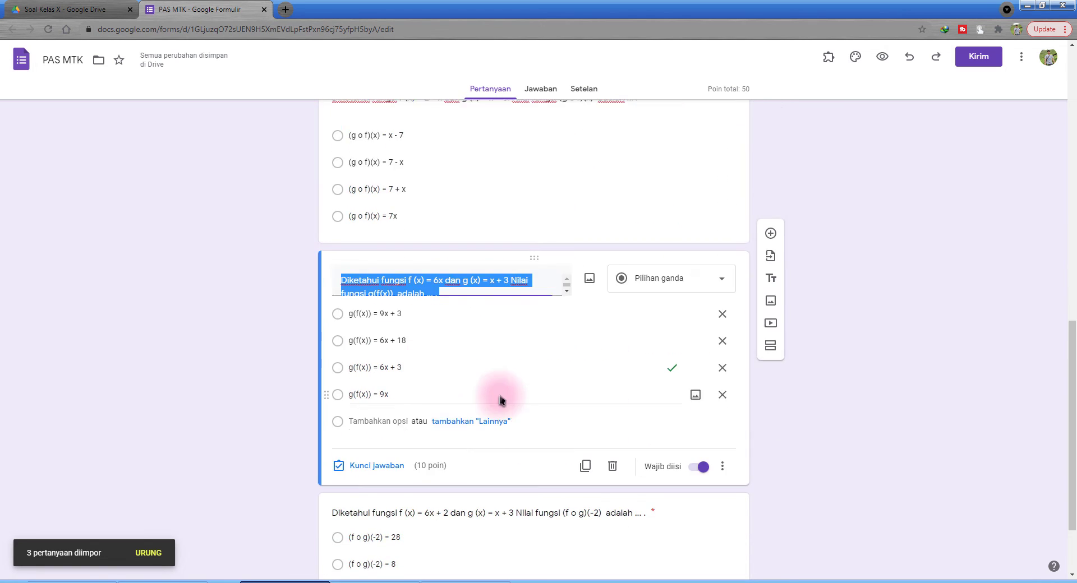
{"action": "scroll", "coordinate": [500, 398], "scroll_direction": "down", "scroll_amount": 2}
{"action": "left_click", "coordinate": [464, 418]}
{"action": "scroll", "coordinate": [582, 351], "scroll_direction": "up", "scroll_amount": 5}
{"action": "scroll", "coordinate": [445, 316], "scroll_direction": "up", "scroll_amount": 10}
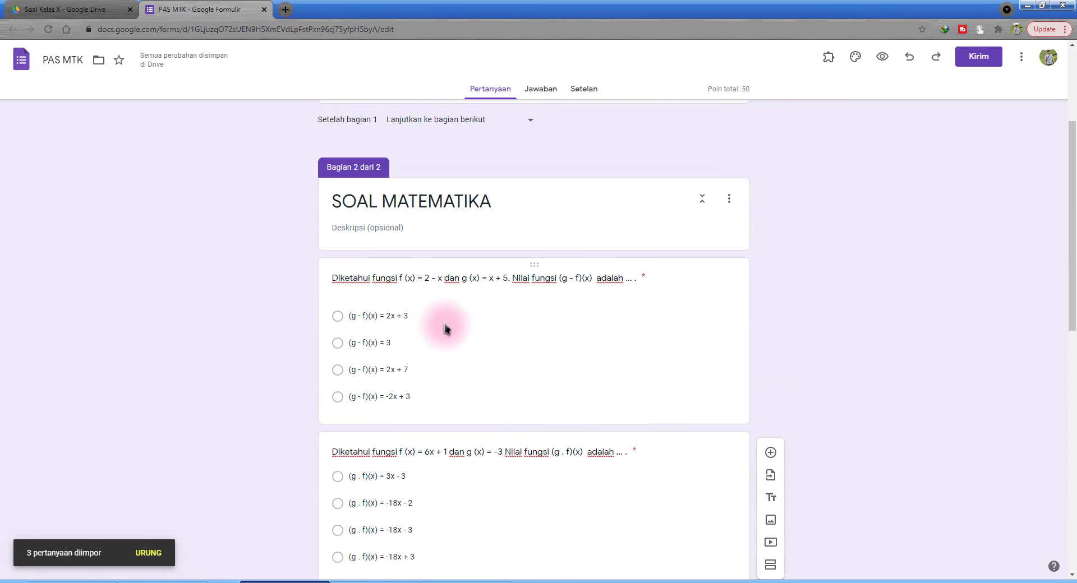
{"action": "scroll", "coordinate": [457, 302], "scroll_direction": "down", "scroll_amount": 2}
Recheck every SOAL MATEMATIKA question, including (g . f)(x), then reopen the form picker.
{"action": "left_click", "coordinate": [446, 201]}
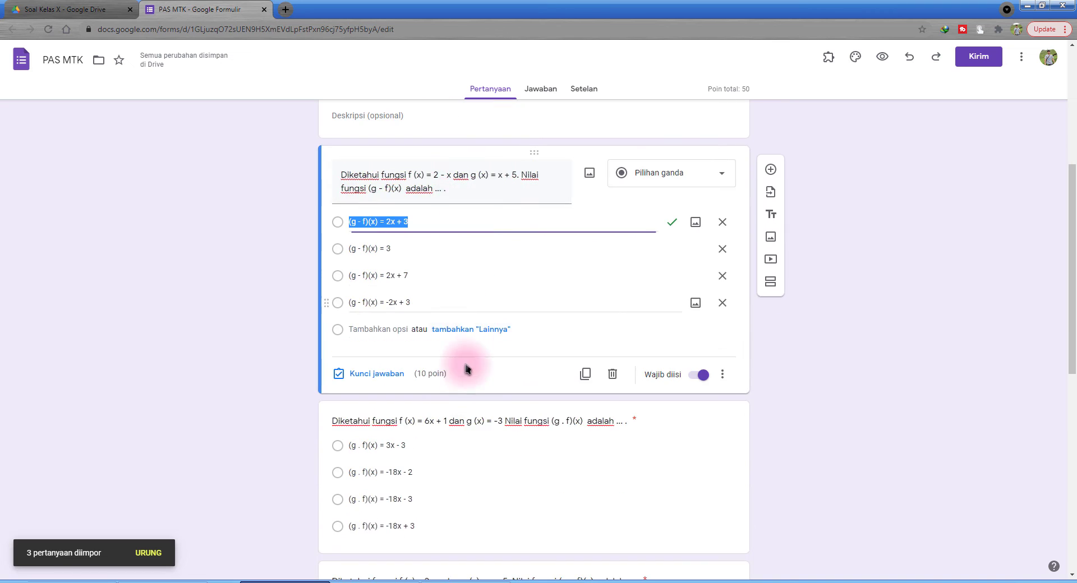
{"action": "left_click", "coordinate": [473, 470]}
{"action": "scroll", "coordinate": [436, 385], "scroll_direction": "down", "scroll_amount": 6}
{"action": "left_click", "coordinate": [420, 308]}
{"action": "scroll", "coordinate": [480, 420], "scroll_direction": "down", "scroll_amount": 3}
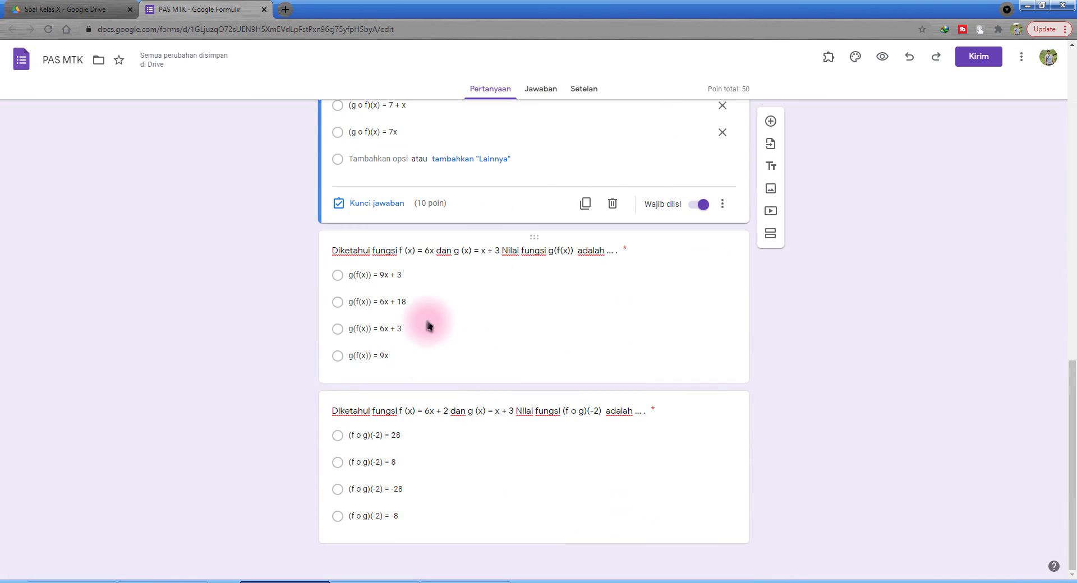
{"action": "left_click", "coordinate": [428, 324]}
{"action": "left_click", "coordinate": [452, 463]}
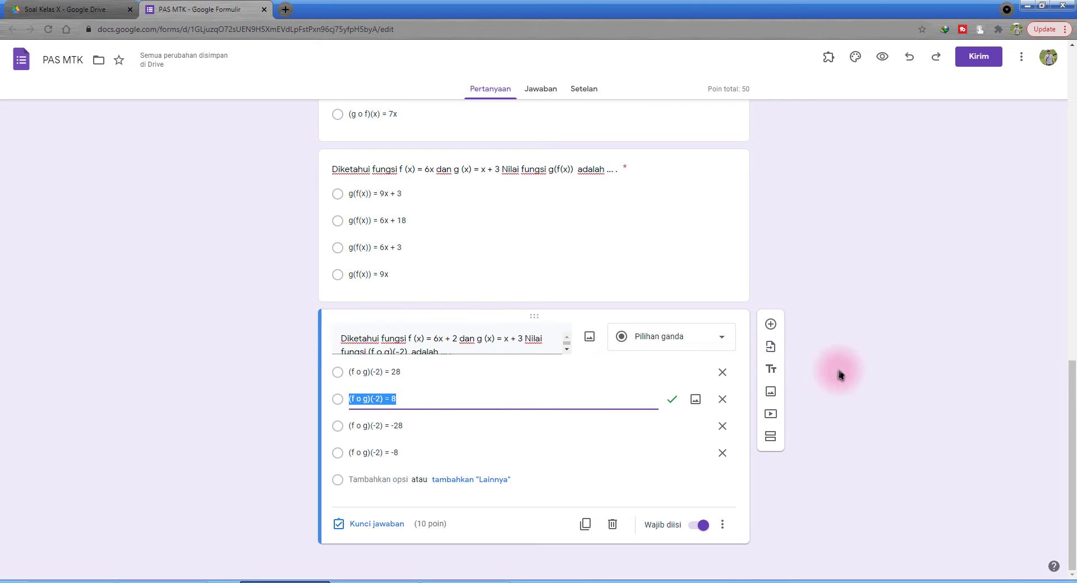
{"action": "left_click", "coordinate": [771, 353]}
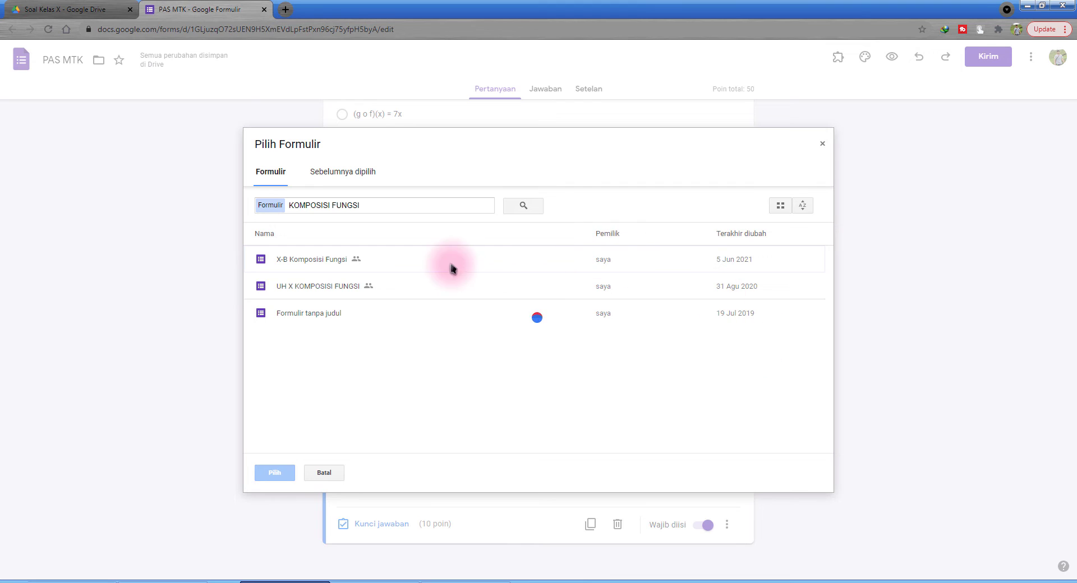
Look up X-C Invers Fungsi in Drive and drag the inverse-function question into SOAL MATEMATIKA.
{"action": "left_click", "coordinate": [84, 9]}
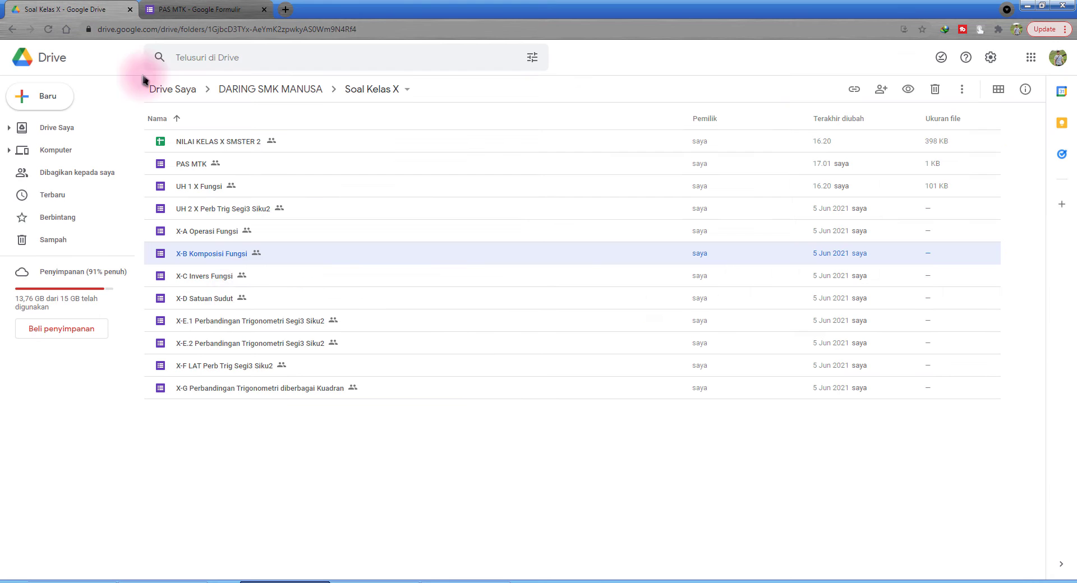
{"action": "left_click", "coordinate": [216, 277]}
{"action": "left_click", "coordinate": [199, 10]}
{"action": "left_click", "coordinate": [366, 206]}
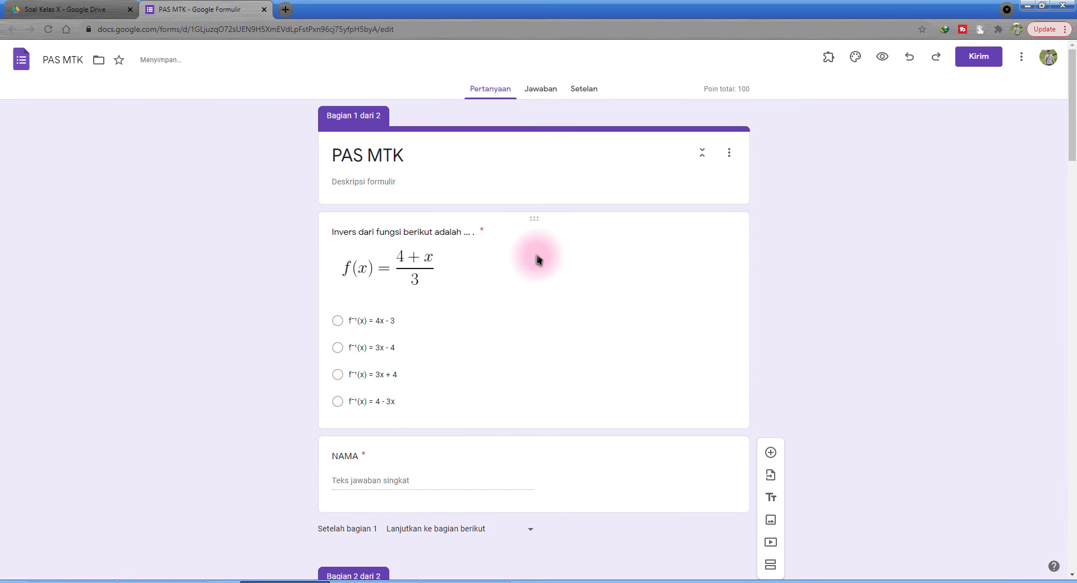
{"action": "left_click_drag", "start_coordinate": [534, 219], "coordinate": [543, 323]}
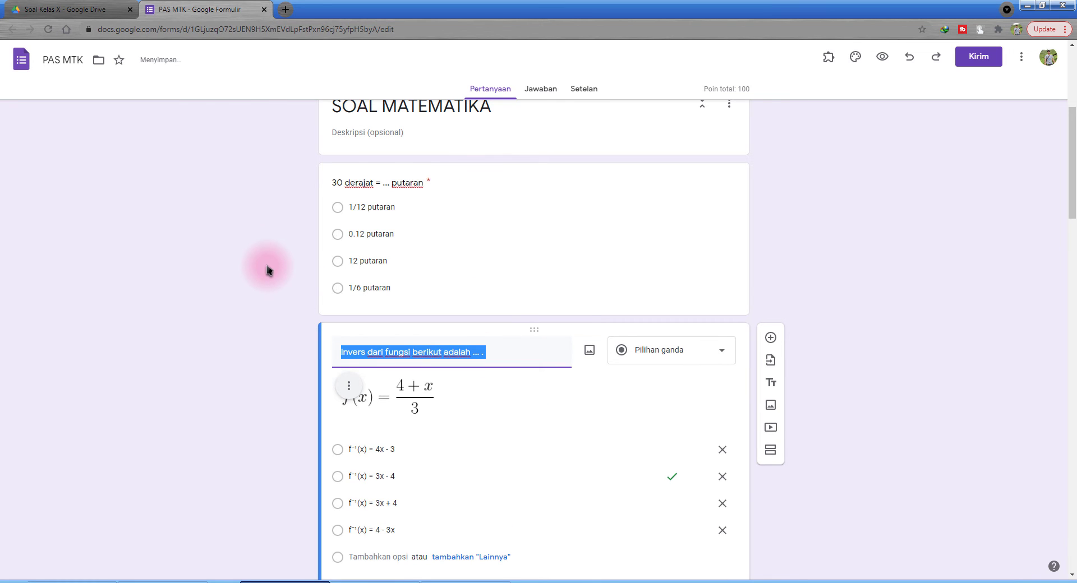
{"action": "scroll", "coordinate": [267, 271], "scroll_direction": "up", "scroll_amount": 5}
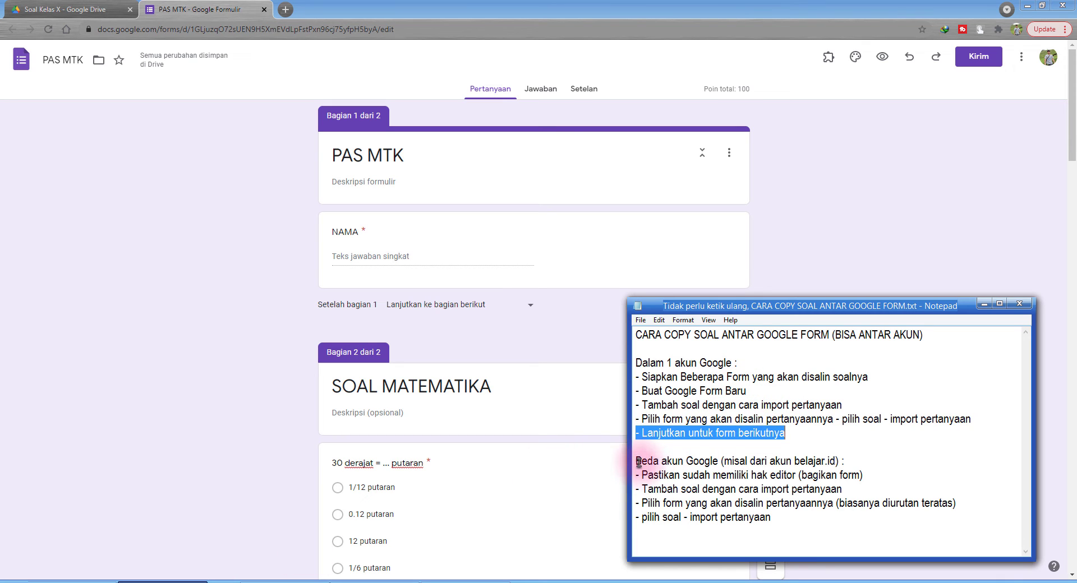
Highlight the 'Beda akun Google' copying notes in Notepad, then bring the PAS MTK form back.
{"action": "left_click_drag", "start_coordinate": [638, 461], "coordinate": [701, 463]}
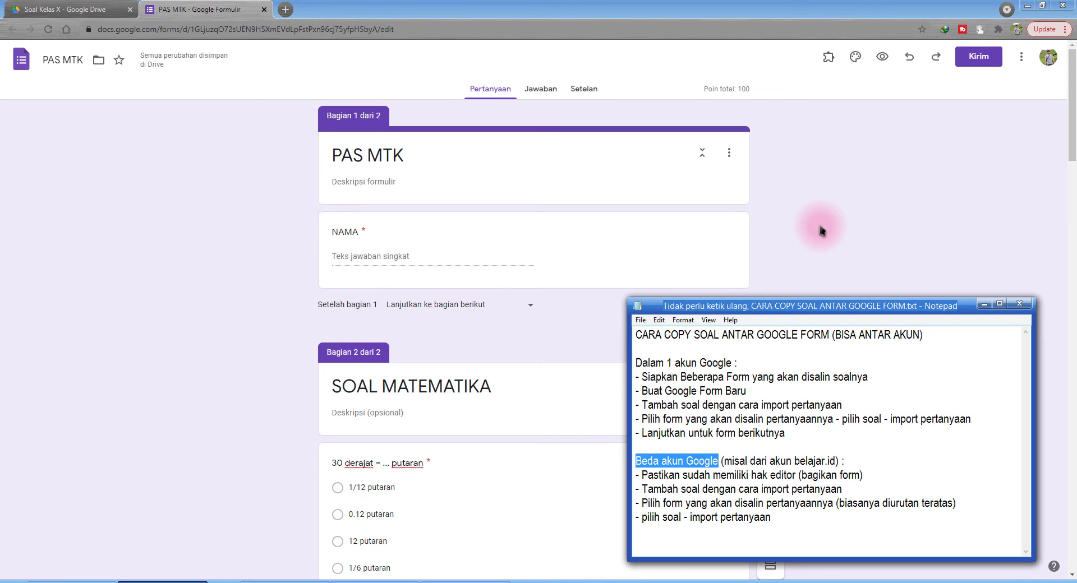
{"action": "double_click", "coordinate": [795, 461]}
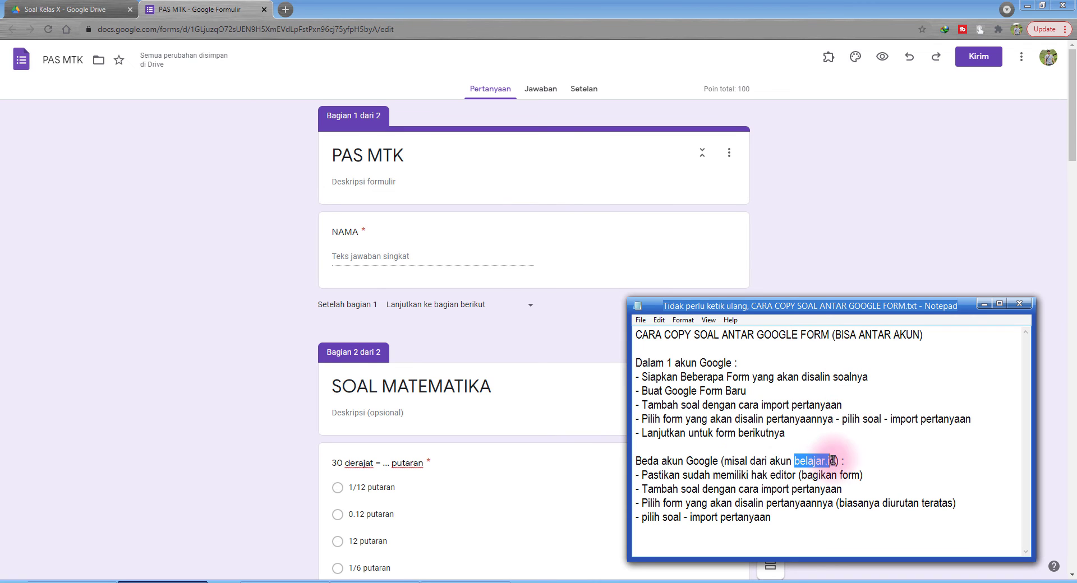
{"action": "left_click", "coordinate": [828, 221]}
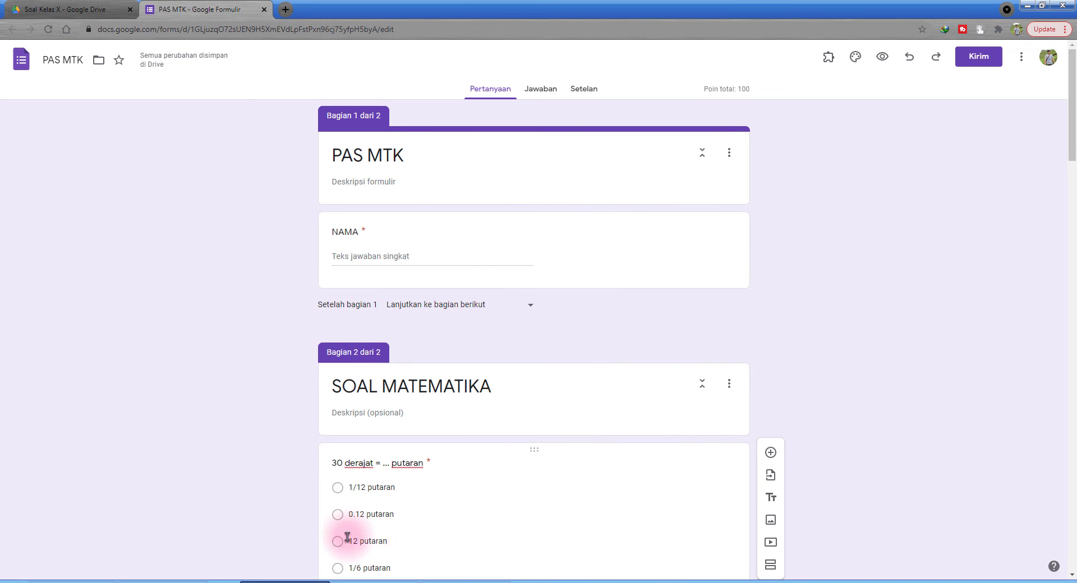
In the other account's Drive folder, check which Google accounts are signed in.
{"action": "left_click", "coordinate": [374, 581]}
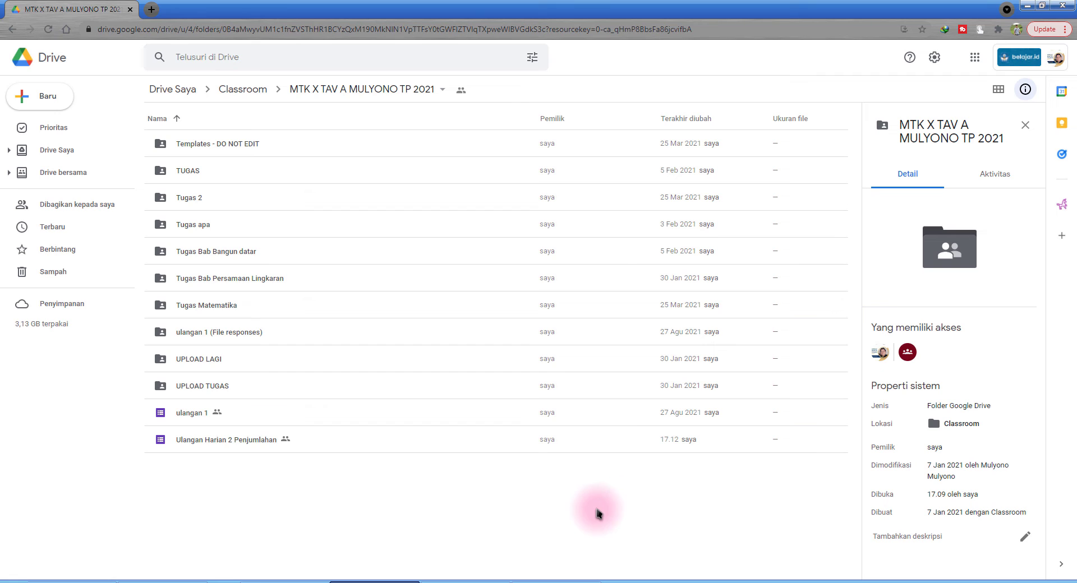
{"action": "left_click", "coordinate": [1024, 61]}
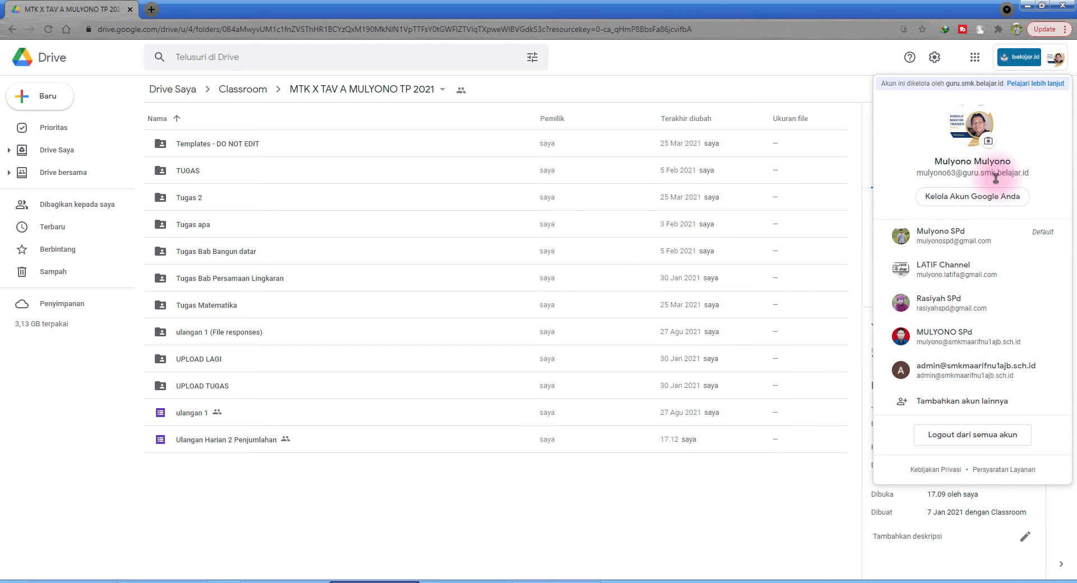
{"action": "left_click_drag", "start_coordinate": [1003, 173], "coordinate": [1029, 174]}
{"action": "left_click", "coordinate": [679, 502]}
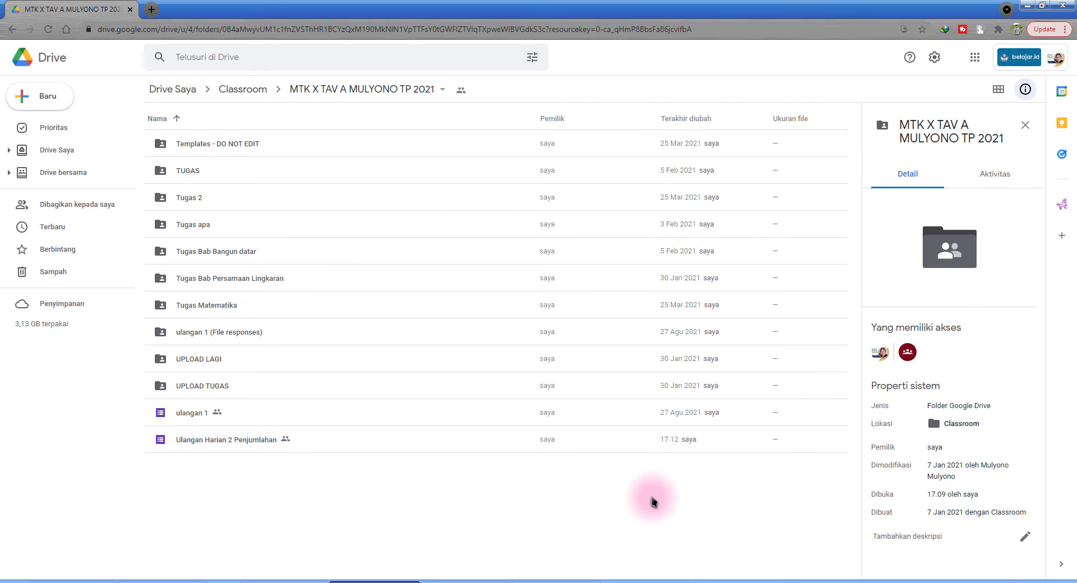
Open and scroll through the Ulangan Harian 2 Penjumlahan form, close it, and return to PAS MTK.
{"action": "left_click", "coordinate": [202, 445]}
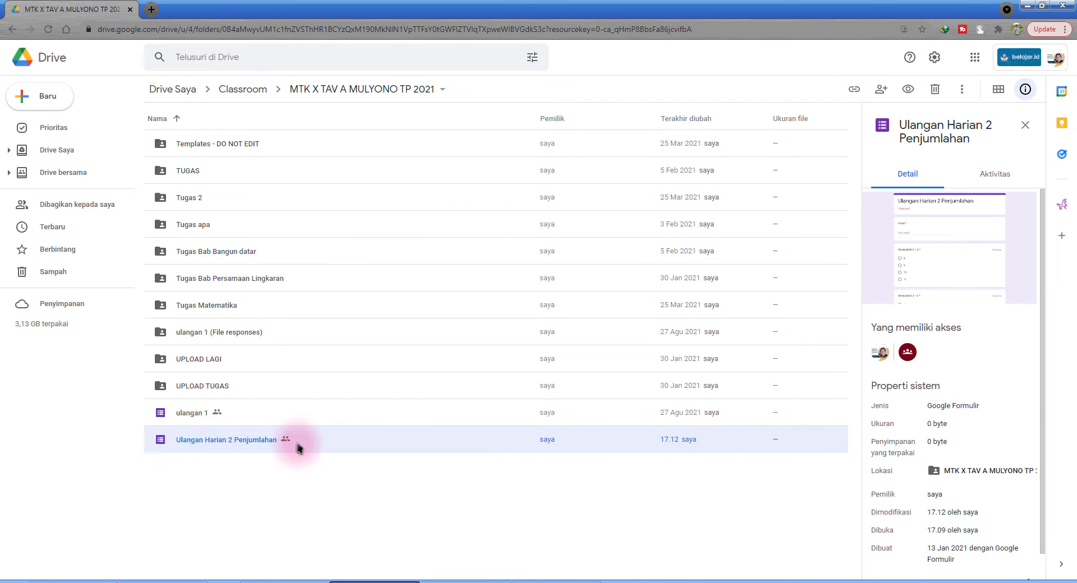
{"action": "double_click", "coordinate": [327, 443]}
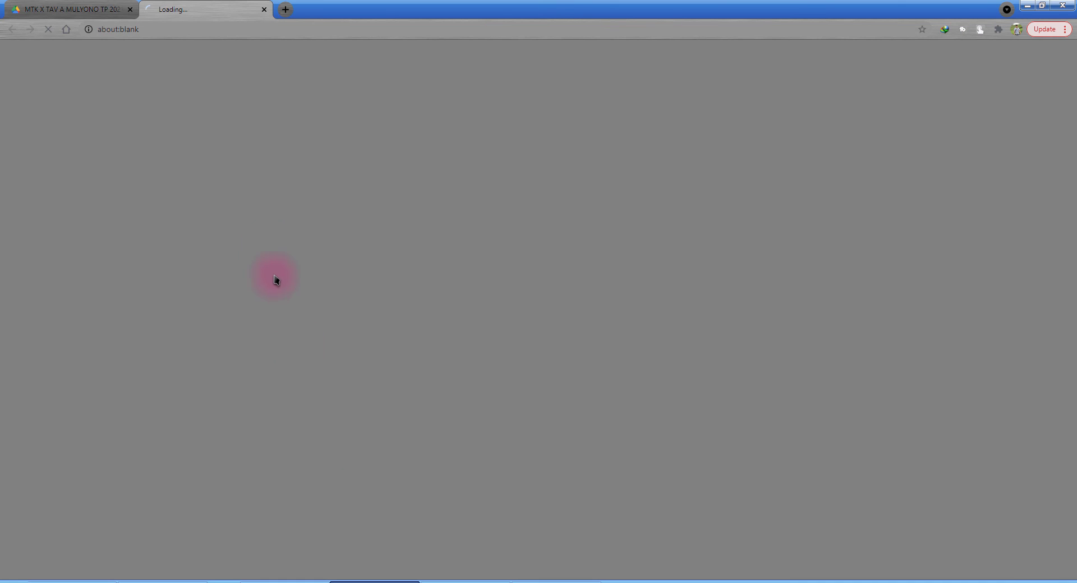
{"action": "scroll", "coordinate": [353, 283], "scroll_direction": "down", "scroll_amount": 2}
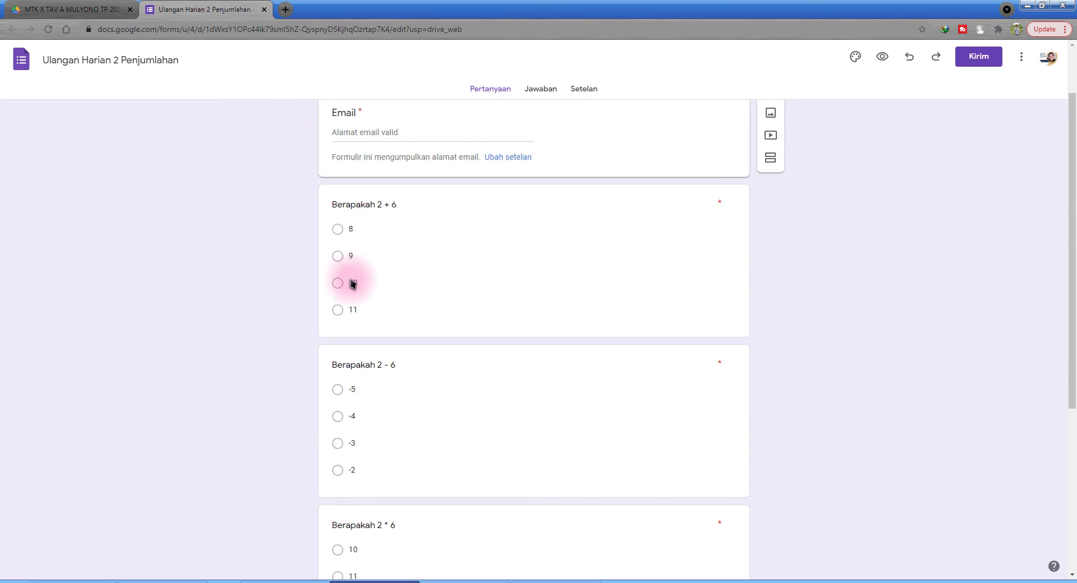
{"action": "scroll", "coordinate": [341, 280], "scroll_direction": "down", "scroll_amount": 5}
{"action": "scroll", "coordinate": [339, 281], "scroll_direction": "up", "scroll_amount": 7}
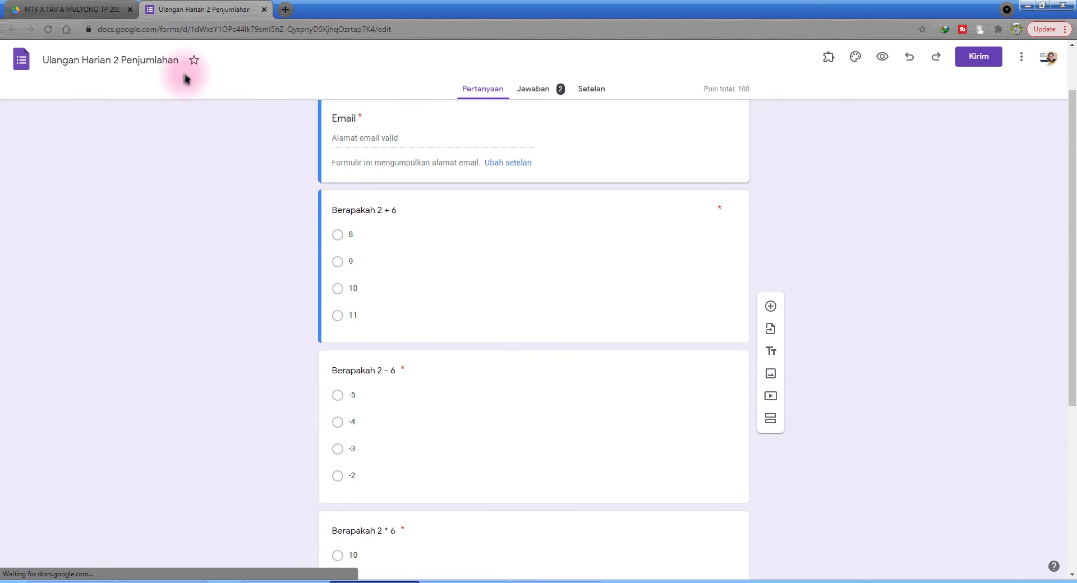
{"action": "left_click", "coordinate": [264, 9]}
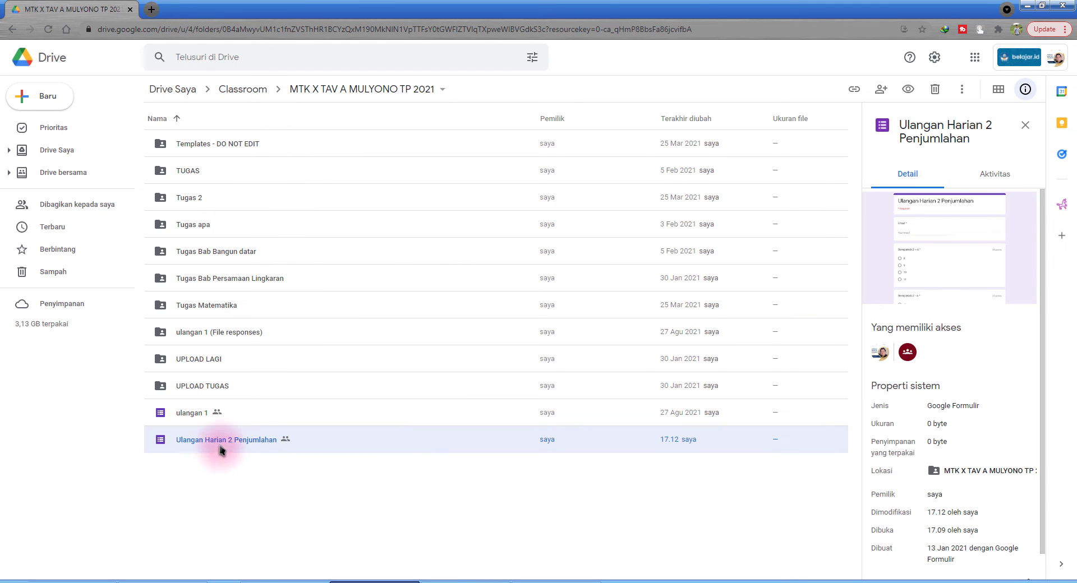
{"action": "left_click", "coordinate": [284, 582]}
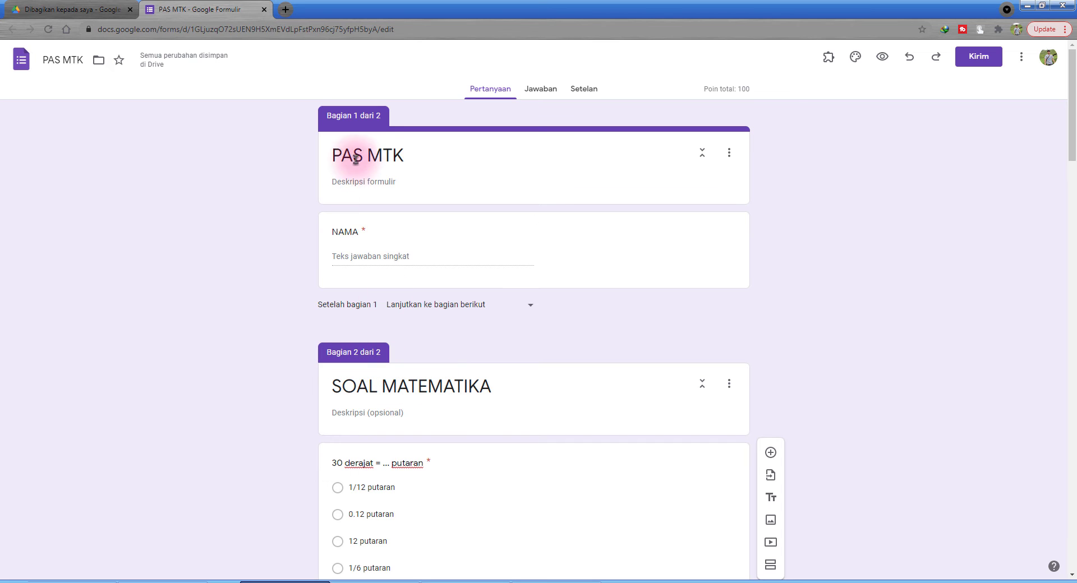
Scroll down PAS MTK and select the last question's first answer option.
{"action": "scroll", "coordinate": [738, 284], "scroll_direction": "down", "scroll_amount": 7}
{"action": "scroll", "coordinate": [565, 392], "scroll_direction": "down", "scroll_amount": 8}
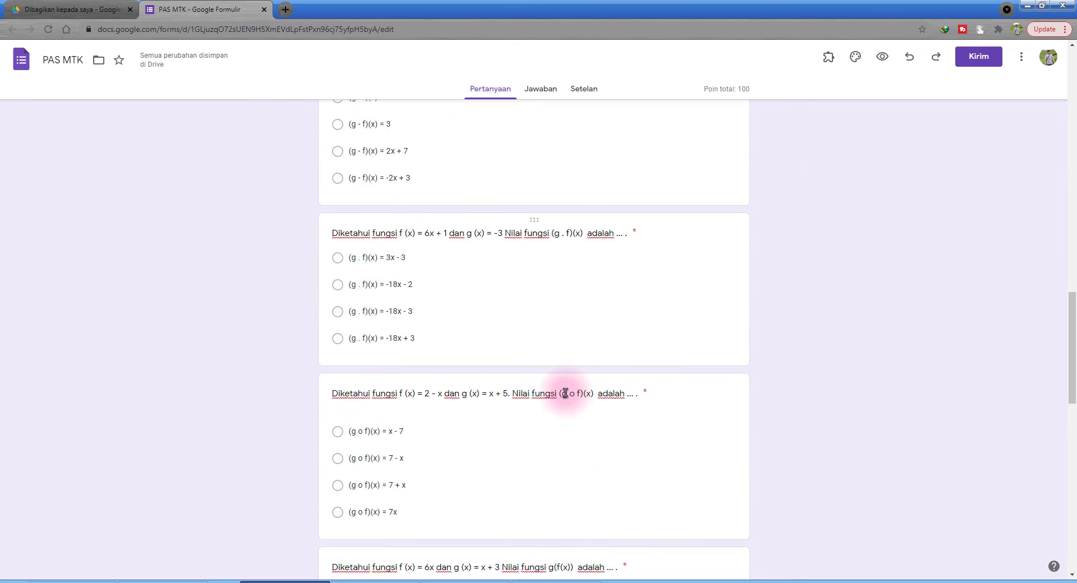
{"action": "scroll", "coordinate": [568, 417], "scroll_direction": "down", "scroll_amount": 8}
{"action": "scroll", "coordinate": [567, 418], "scroll_direction": "down", "scroll_amount": 5}
{"action": "left_click", "coordinate": [534, 442]}
{"action": "left_click", "coordinate": [417, 373]}
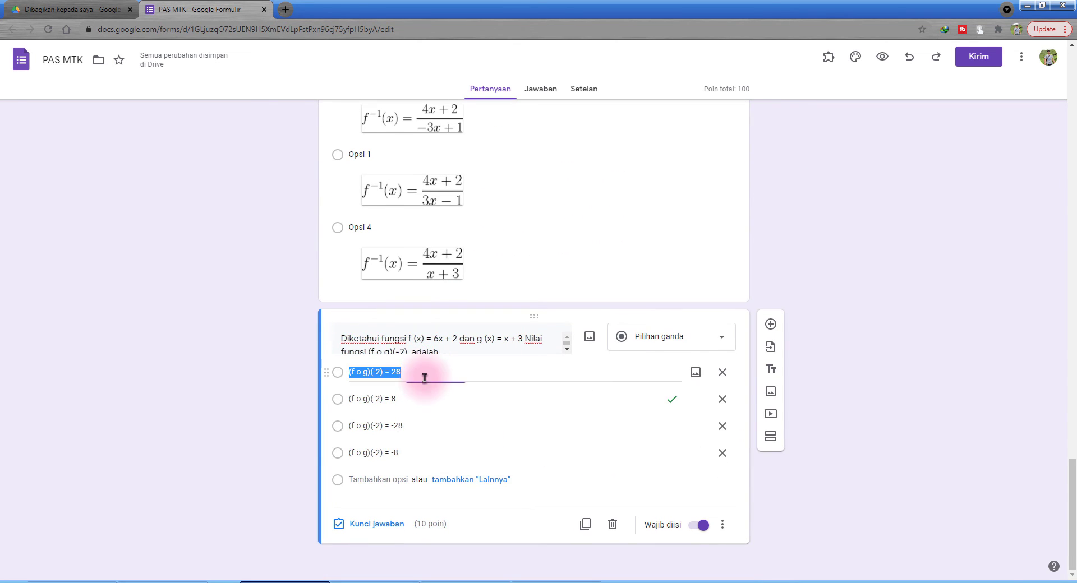
Highlight the notes about needing editor rights and sharing the form, then return to Drive.
{"action": "left_click", "coordinate": [186, 581]}
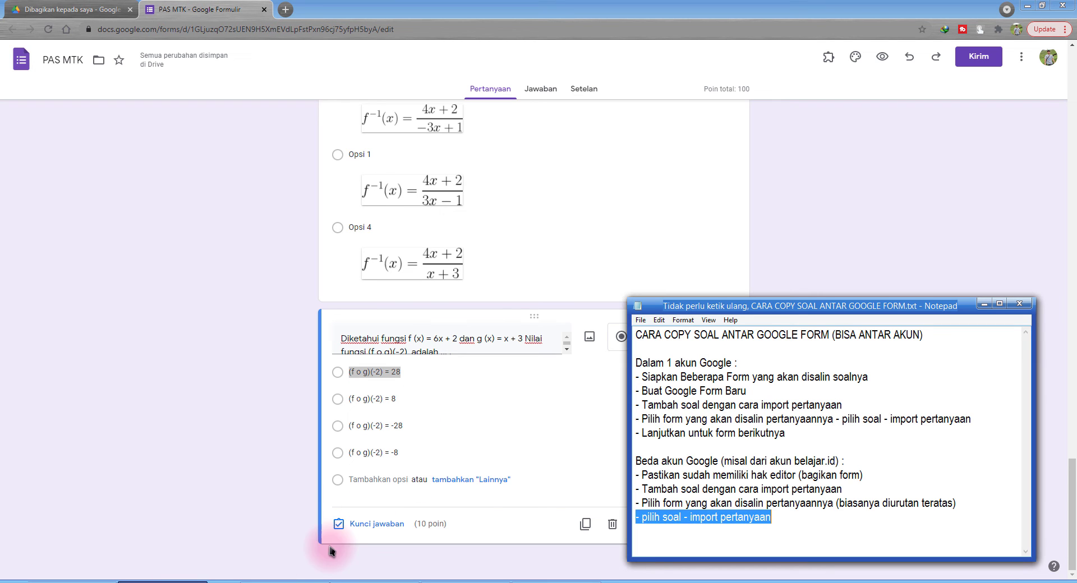
{"action": "left_click", "coordinate": [686, 461]}
{"action": "left_click_drag", "start_coordinate": [642, 475], "coordinate": [709, 475]}
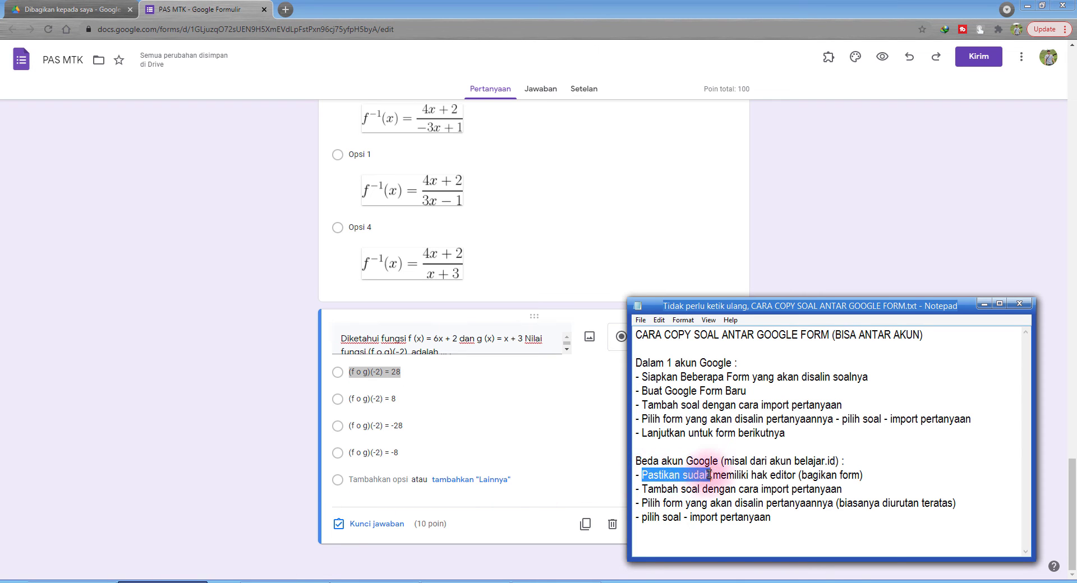
{"action": "left_click", "coordinate": [759, 478]}
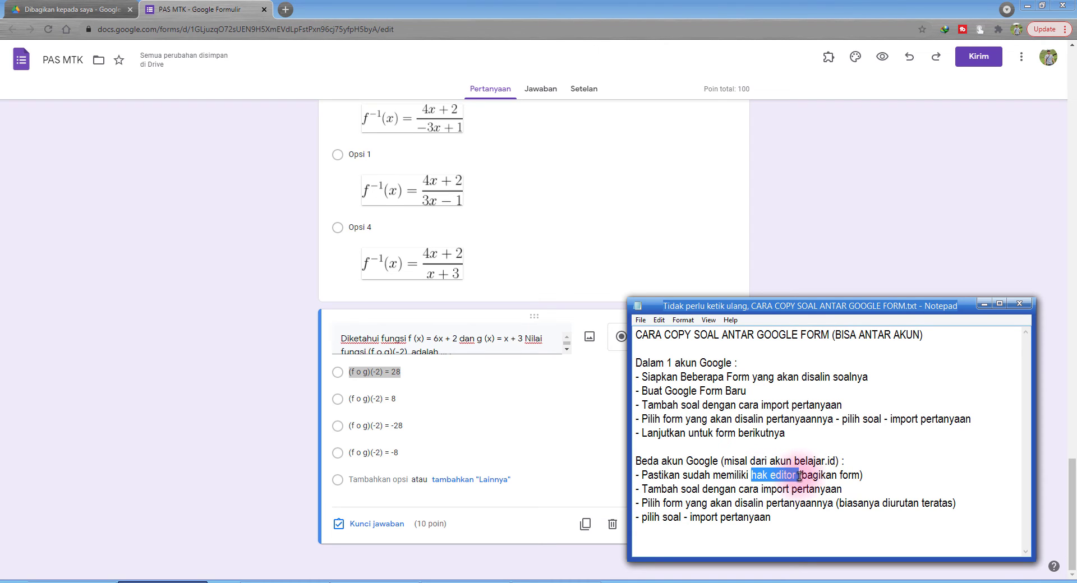
{"action": "left_click_drag", "start_coordinate": [802, 476], "coordinate": [851, 477]}
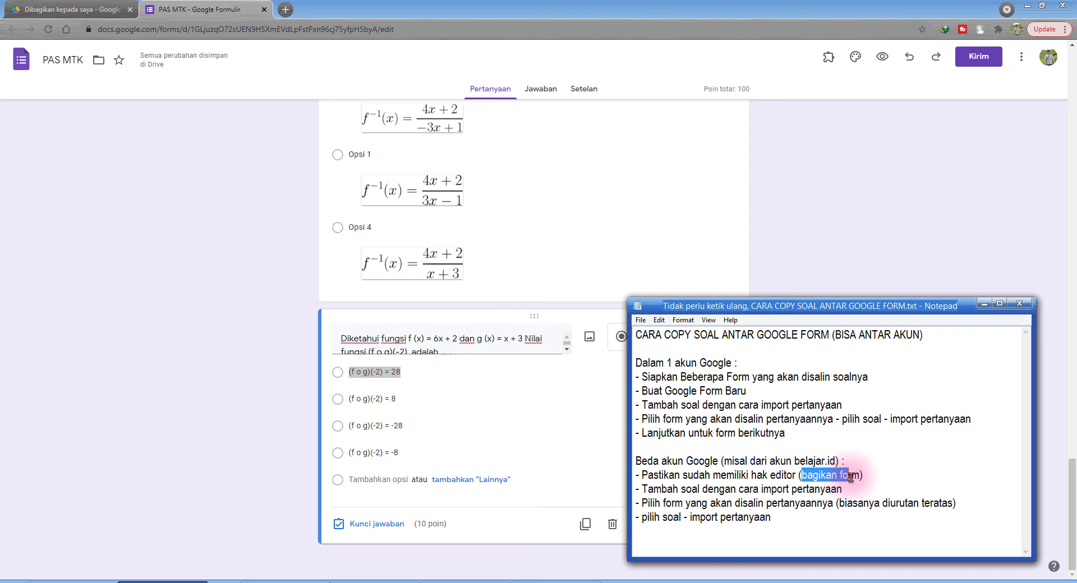
{"action": "left_click", "coordinate": [814, 221]}
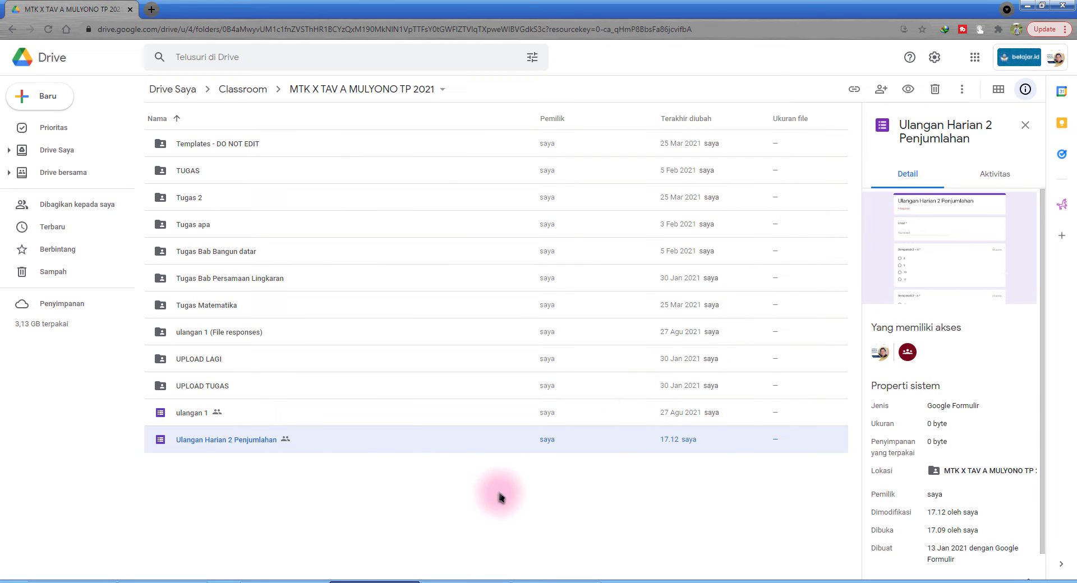
Reselect the Ulangan Harian 2 Penjumlahan form in Drive and switch to the PAS MTK window.
{"action": "left_click", "coordinate": [496, 494]}
{"action": "left_click", "coordinate": [214, 449]}
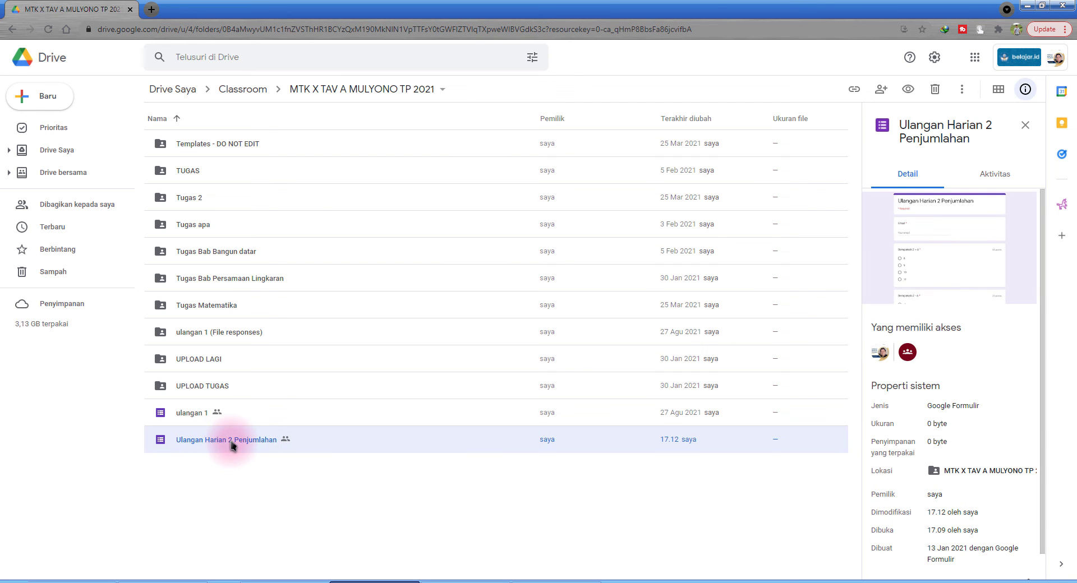
{"action": "left_click", "coordinate": [295, 578]}
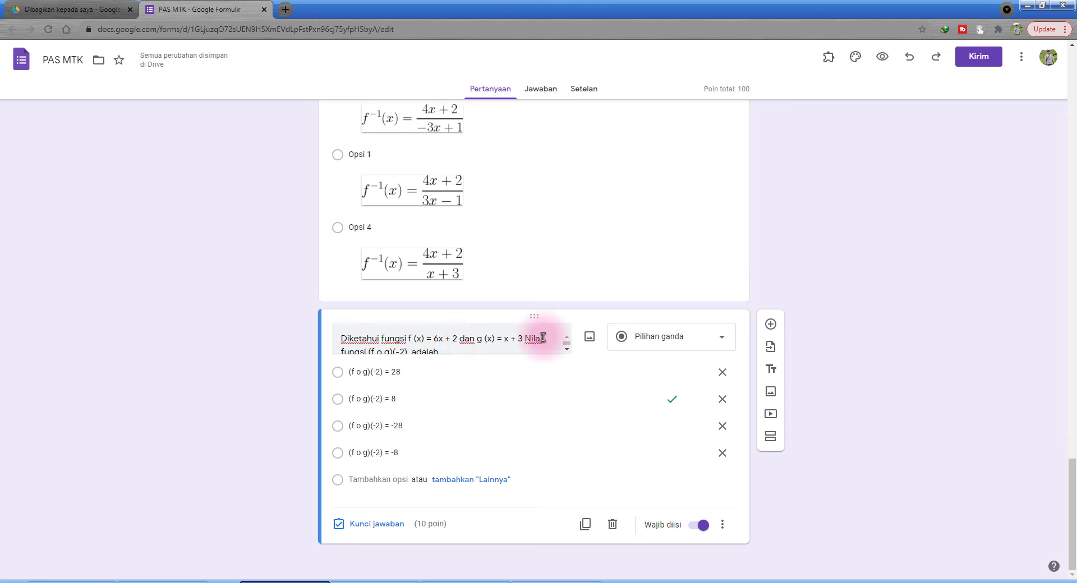
Copy the current PAS MTK account's email address from the signed-in accounts list.
{"action": "left_click", "coordinate": [1048, 57]}
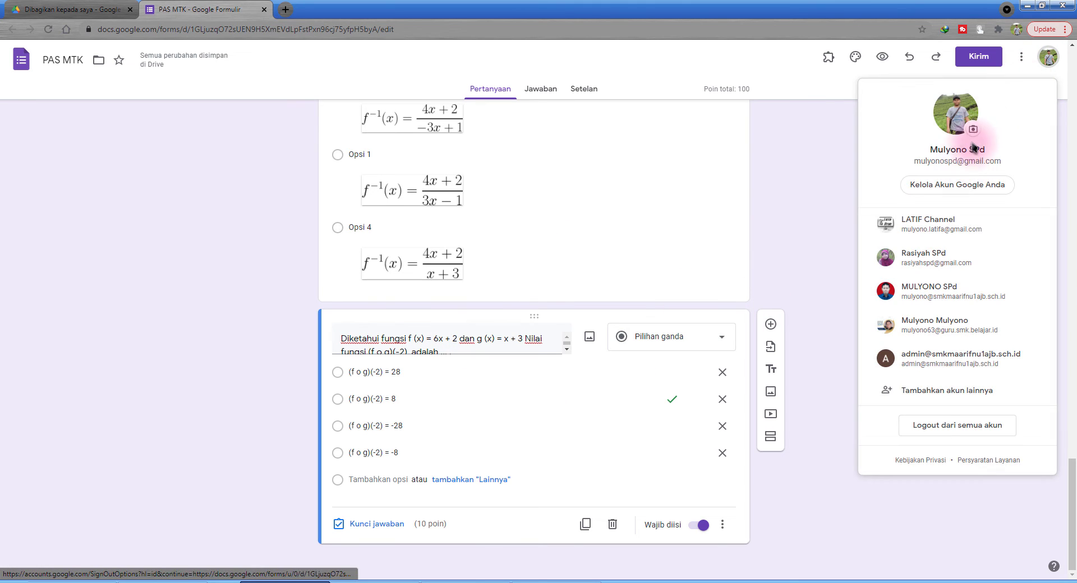
{"action": "double_click", "coordinate": [977, 162]}
{"action": "left_click", "coordinate": [939, 164]}
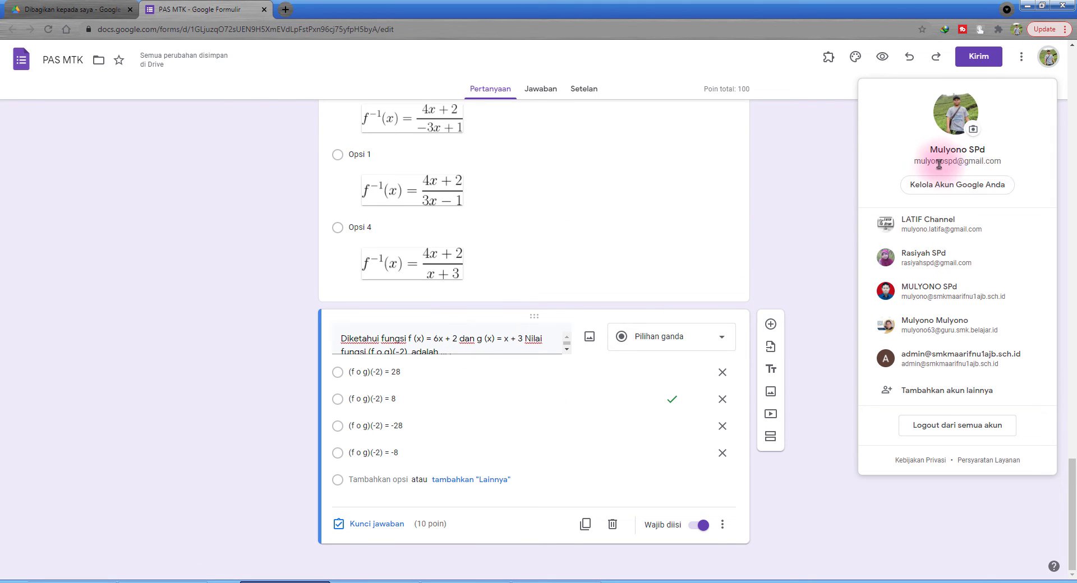
{"action": "left_click_drag", "start_coordinate": [914, 162], "coordinate": [1002, 161]}
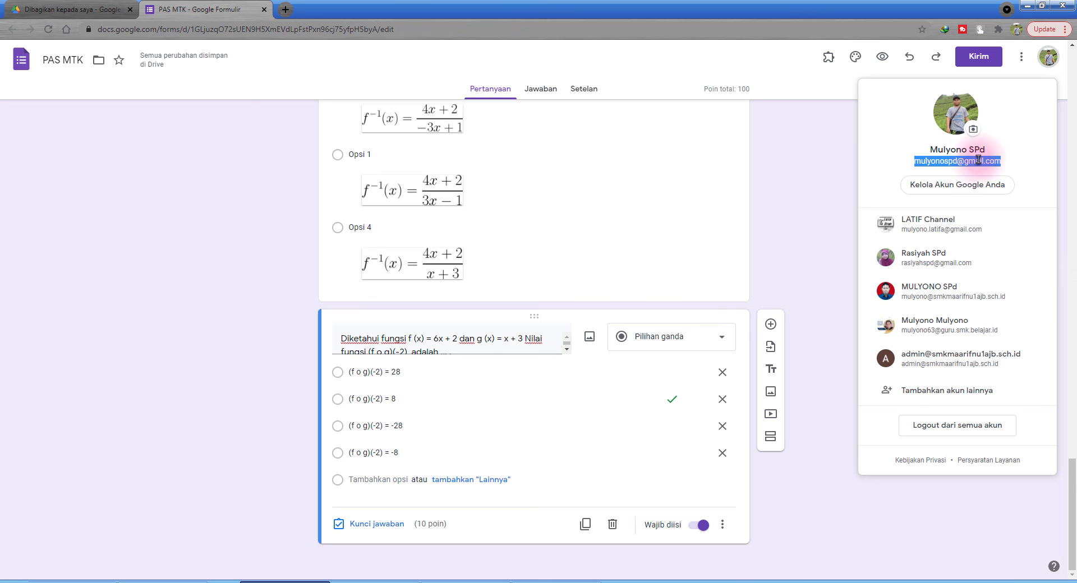
{"action": "left_click", "coordinate": [810, 186]}
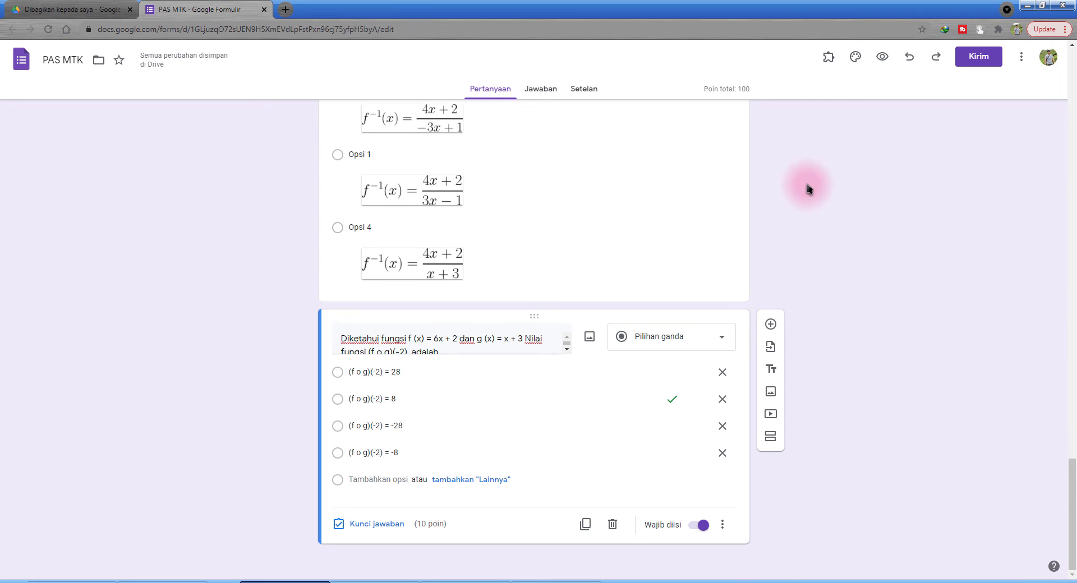
Share Ulangan Harian 2 Penjumlahan with the PAS MTK account as Editor, confirming sharing outside the organisation.
{"action": "left_click", "coordinate": [389, 581]}
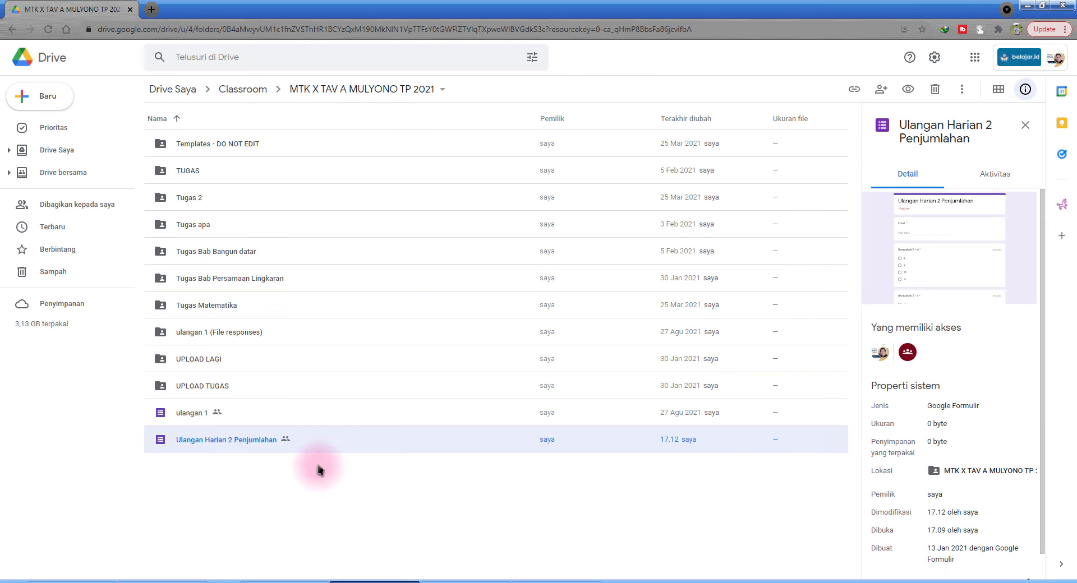
{"action": "right_click", "coordinate": [300, 440]}
{"action": "left_click", "coordinate": [348, 238]}
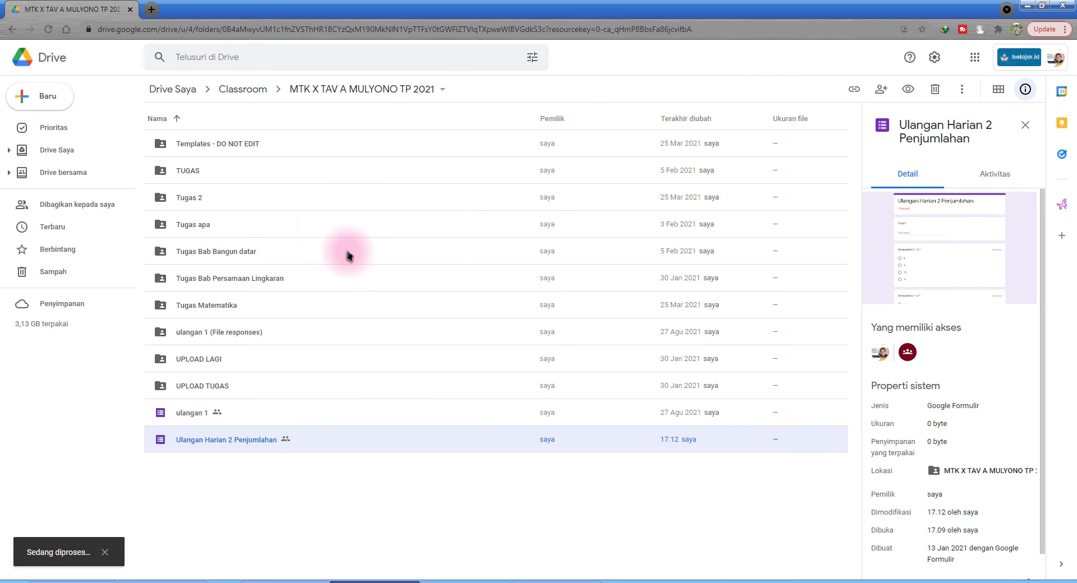
{"action": "left_click", "coordinate": [418, 239]}
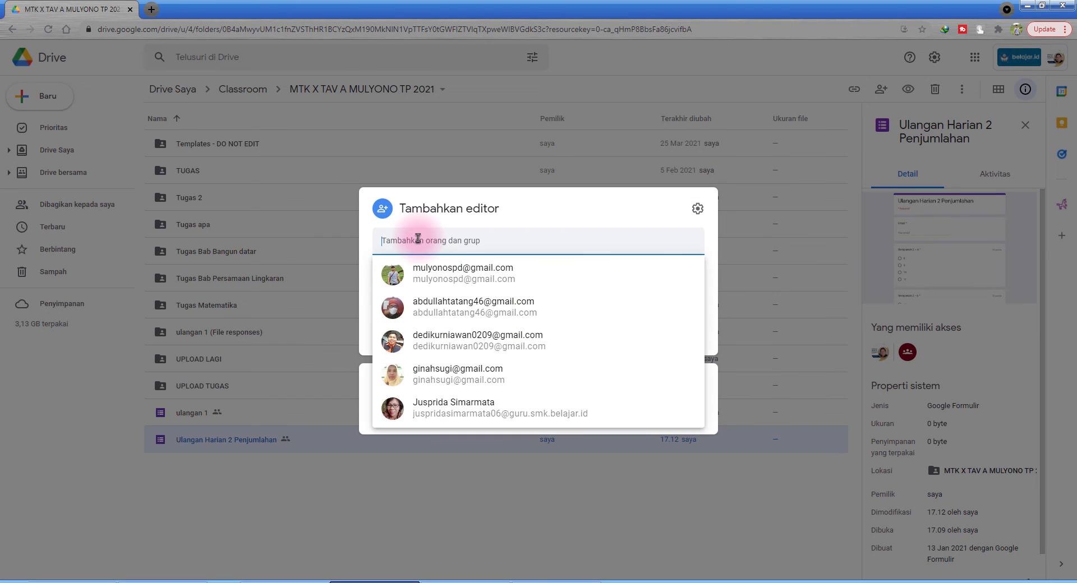
{"action": "type", "text": "MULYO"}
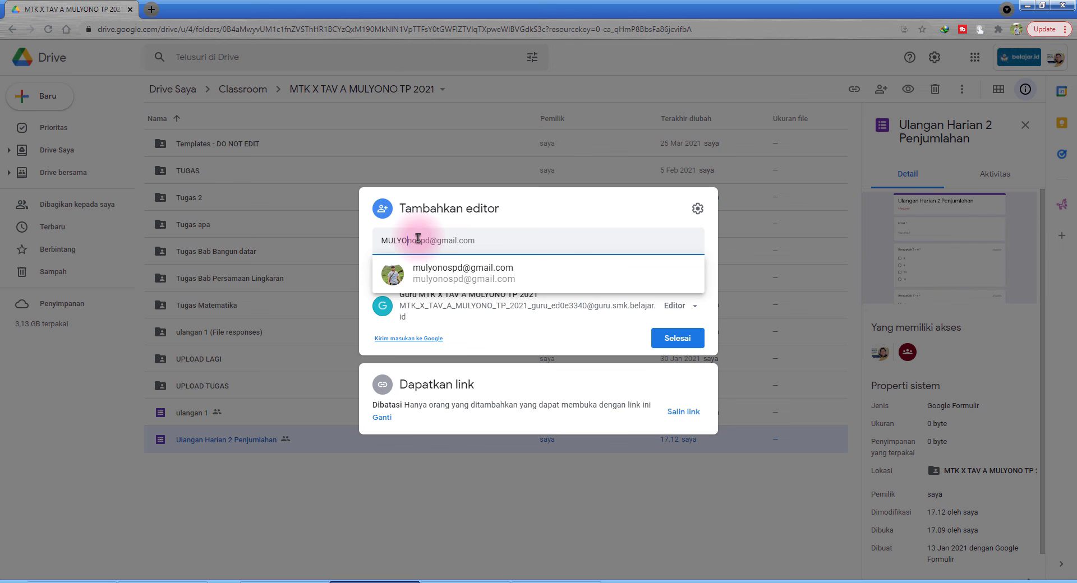
{"action": "left_click", "coordinate": [463, 275]}
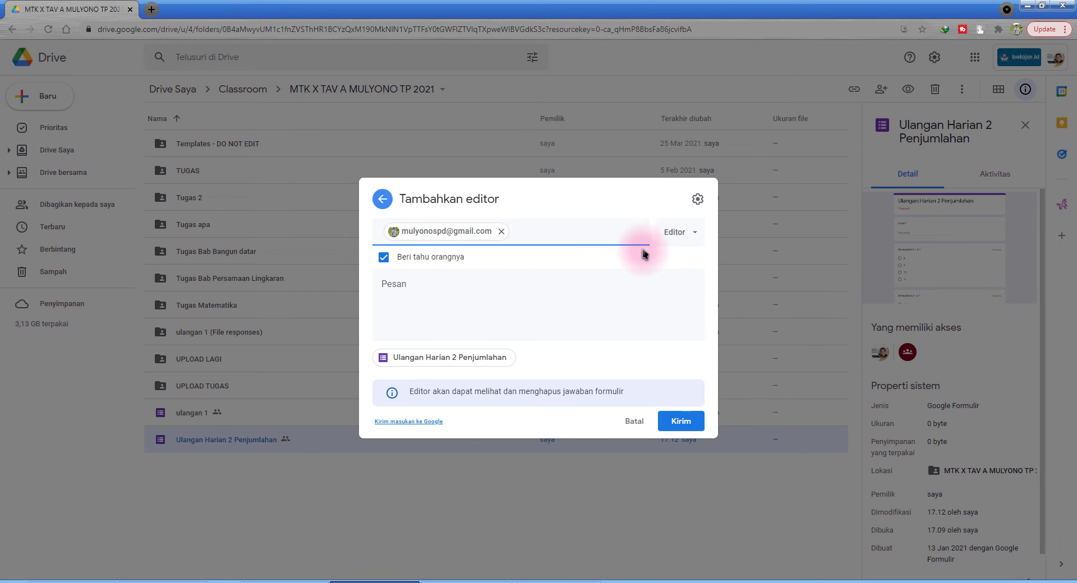
{"action": "left_click", "coordinate": [683, 240]}
{"action": "left_click", "coordinate": [698, 269]}
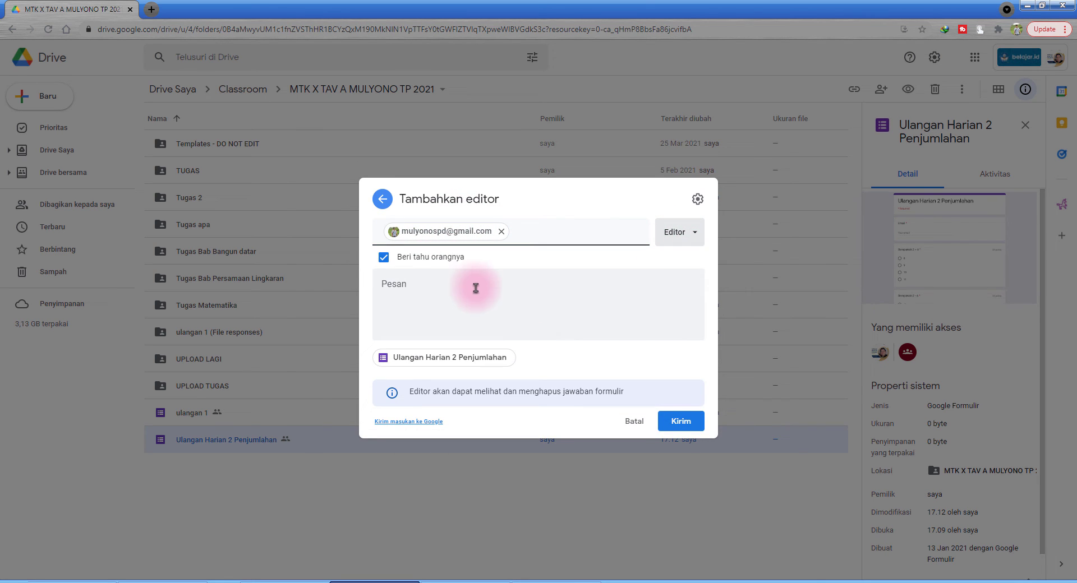
{"action": "left_click", "coordinate": [459, 293]}
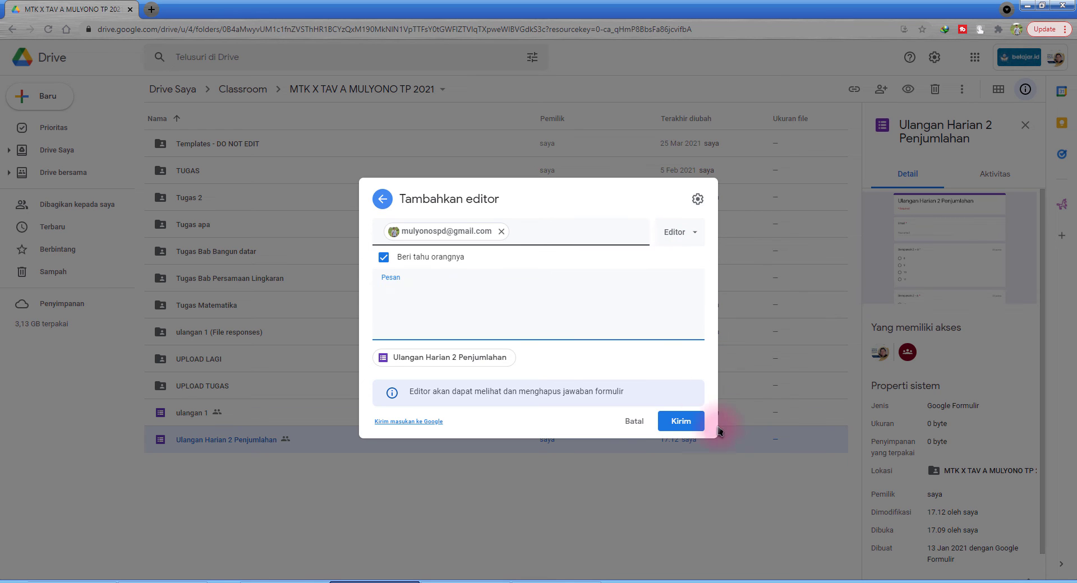
{"action": "left_click", "coordinate": [683, 424]}
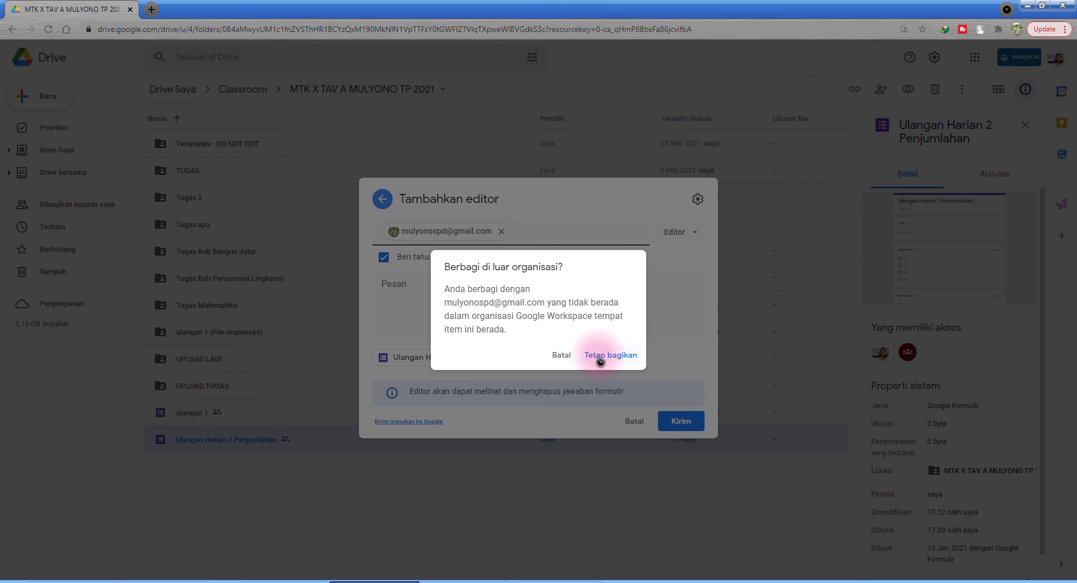
{"action": "left_click", "coordinate": [600, 359]}
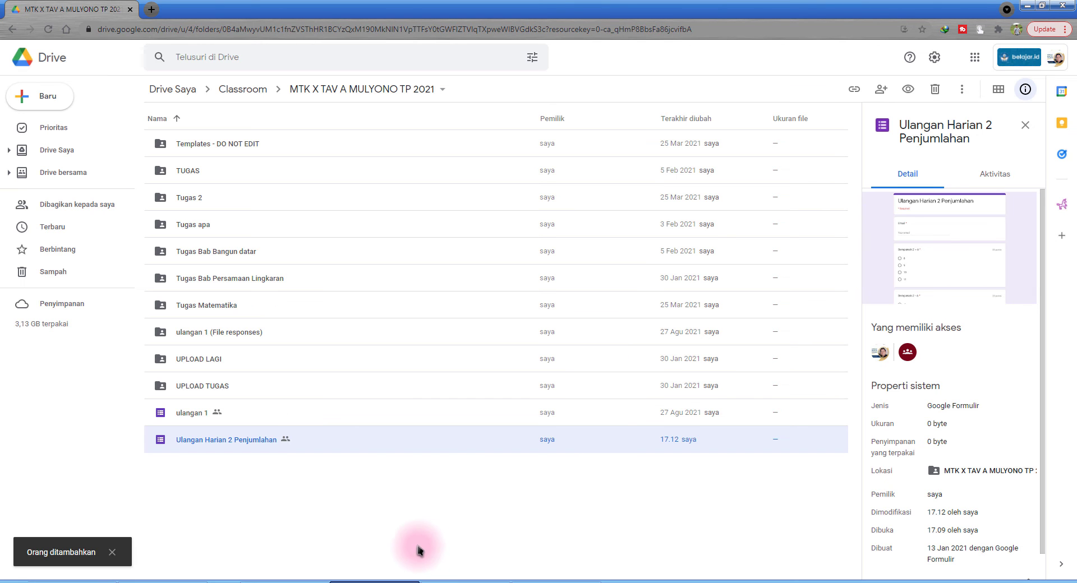
{"action": "left_click", "coordinate": [286, 581]}
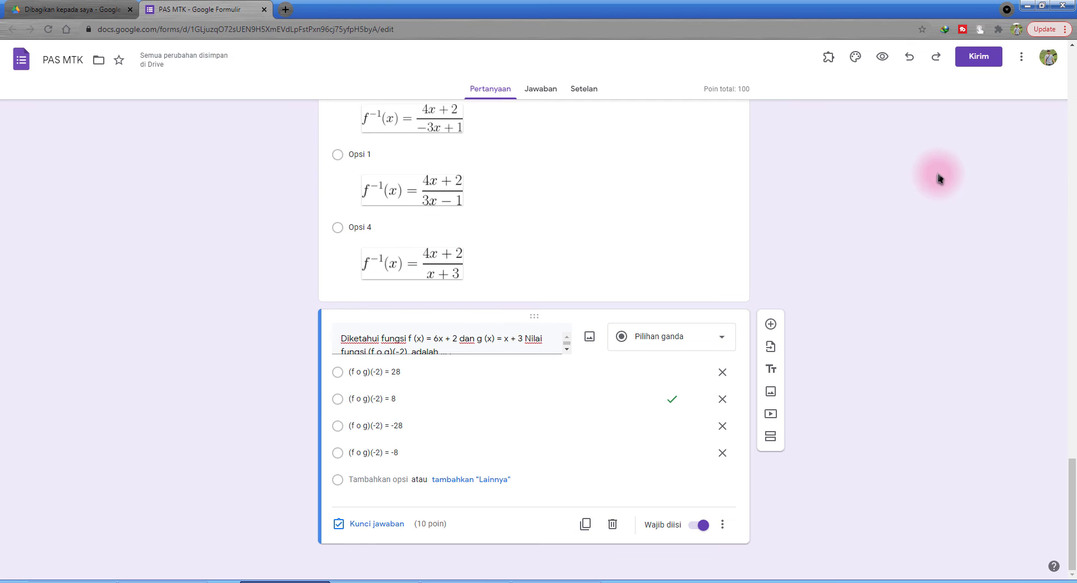
Reload Drive's Dibagikan kepada saya list and select the newly shared Ulangan Harian 2 Penjumlahan form.
{"action": "left_click", "coordinate": [90, 10]}
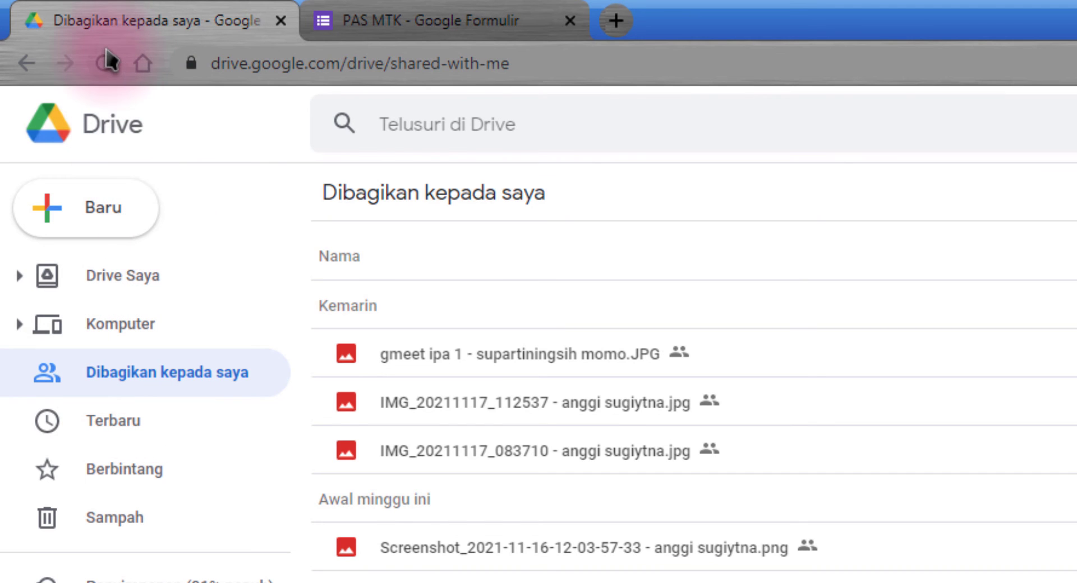
{"action": "left_click", "coordinate": [104, 63]}
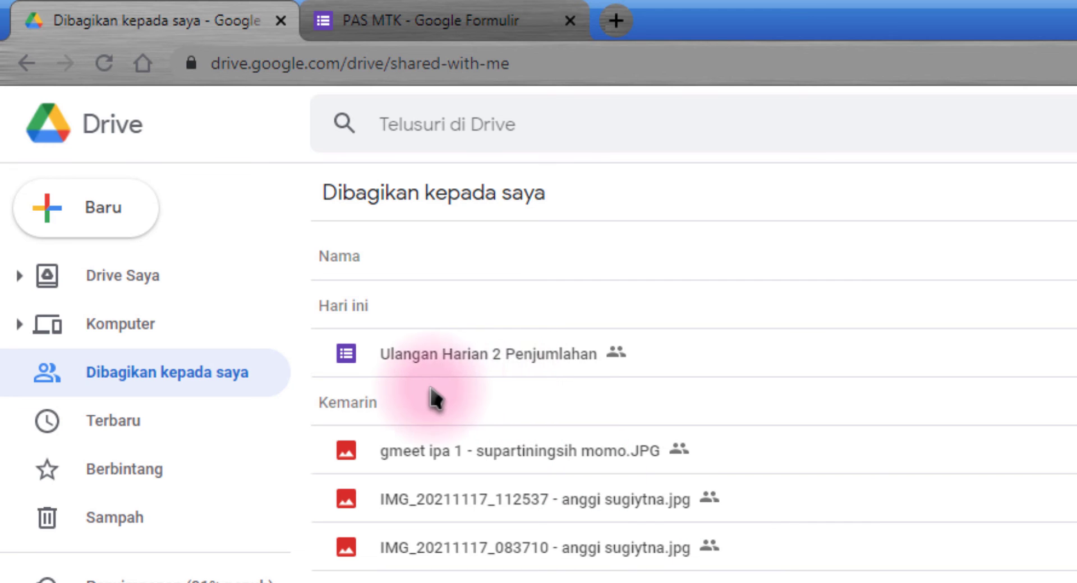
{"action": "left_click", "coordinate": [482, 368]}
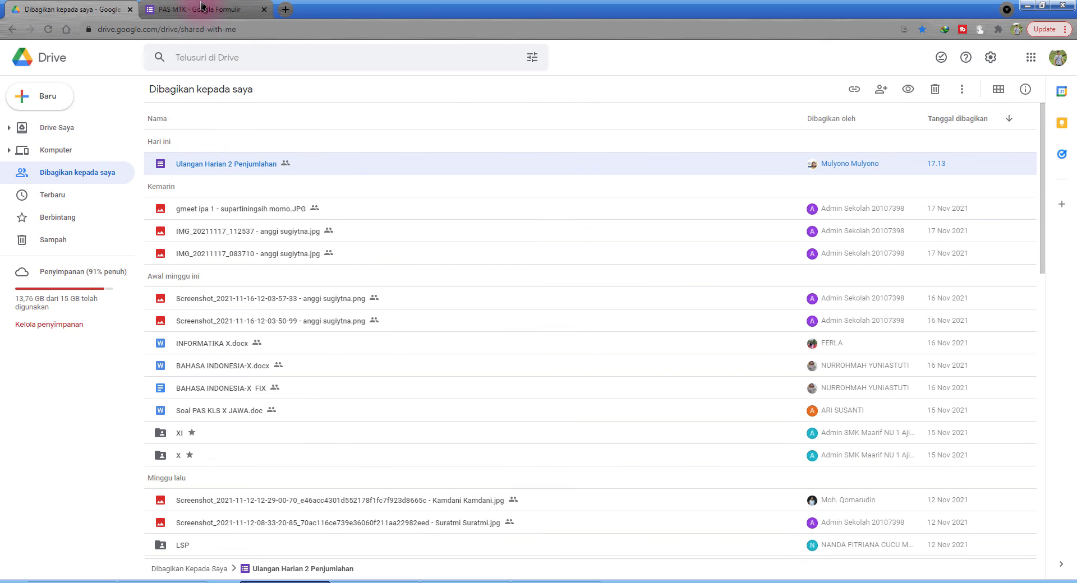
Review the three import steps in the Notepad notes, then start importing questions into PAS MTK.
{"action": "left_click", "coordinate": [224, 9]}
{"action": "left_click", "coordinate": [169, 578]}
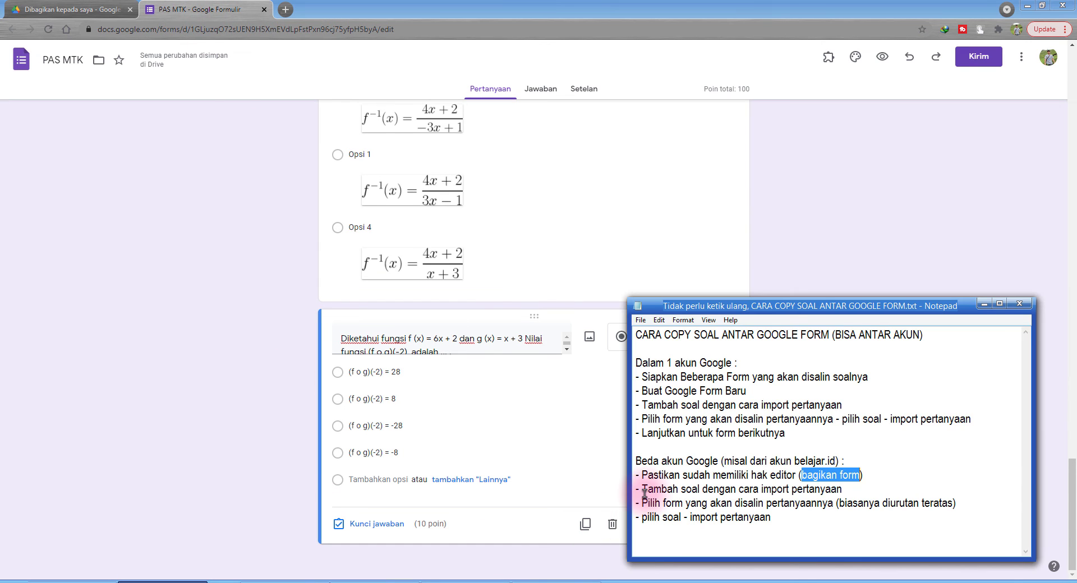
{"action": "left_click_drag", "start_coordinate": [645, 490], "coordinate": [828, 490]}
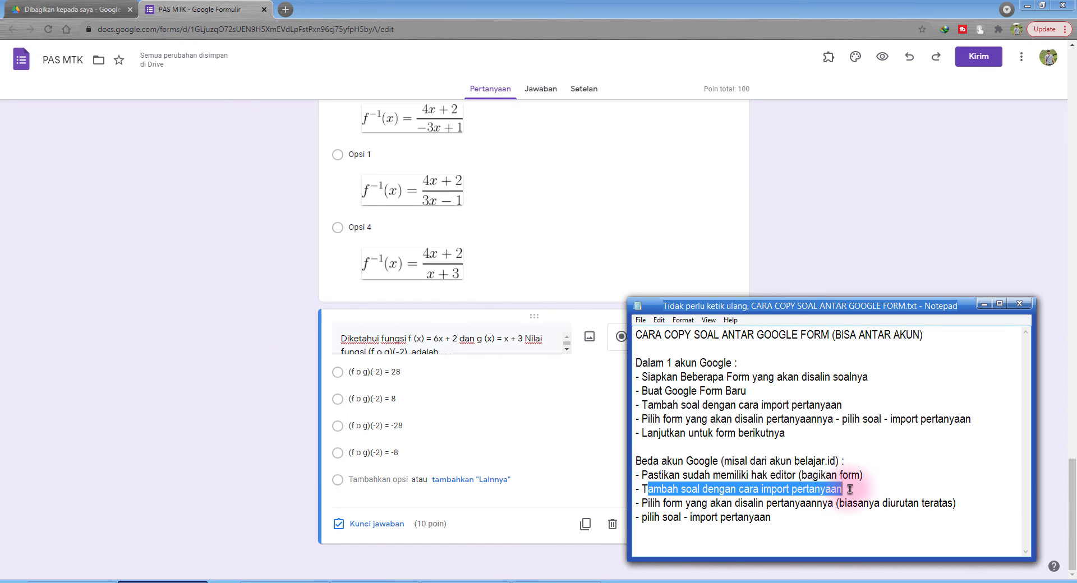
{"action": "left_click_drag", "start_coordinate": [646, 505], "coordinate": [956, 503]}
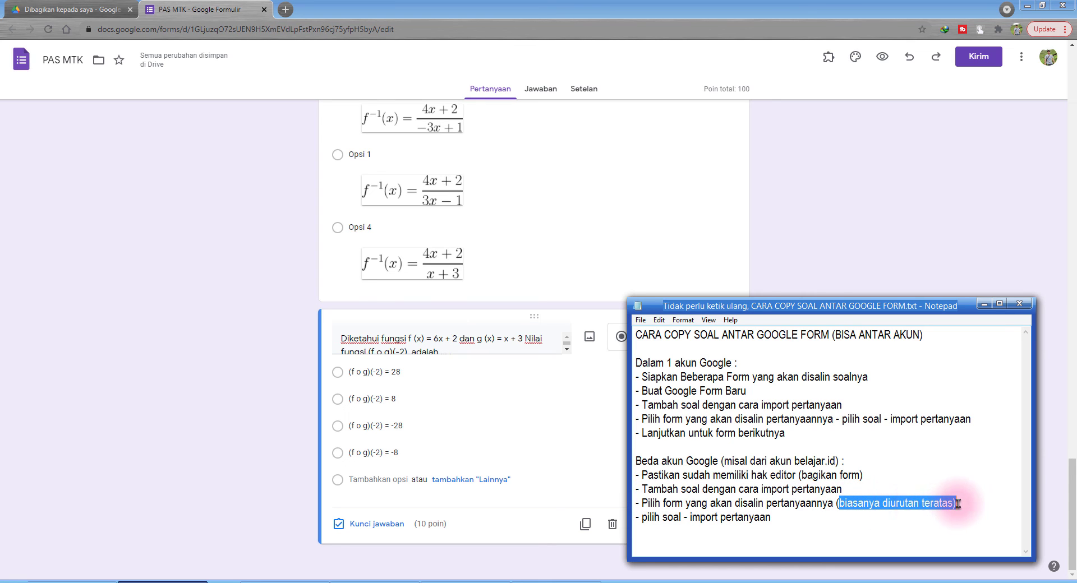
{"action": "left_click_drag", "start_coordinate": [637, 518], "coordinate": [771, 518]}
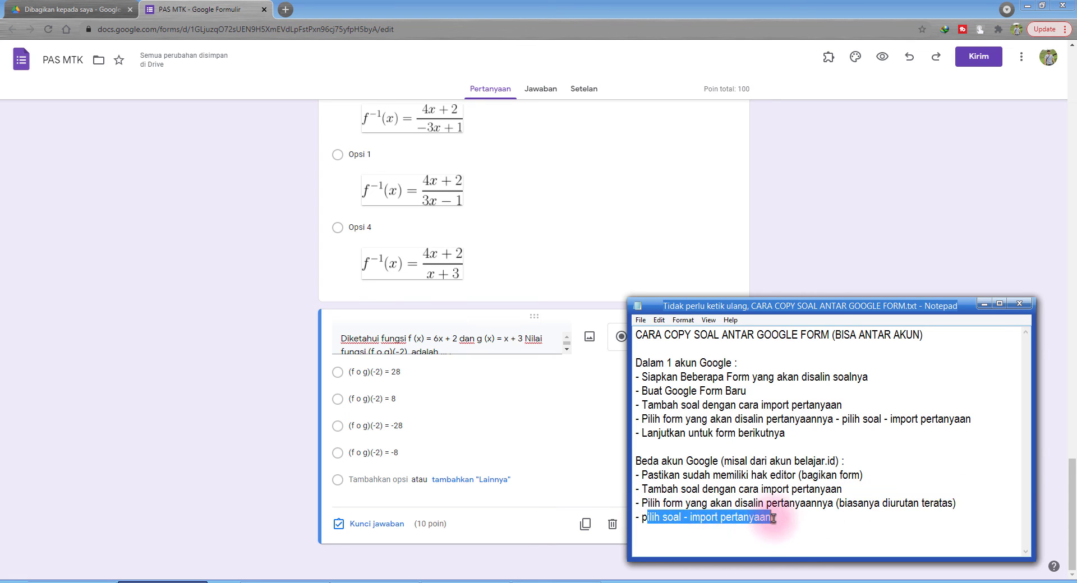
{"action": "left_click", "coordinate": [803, 273]}
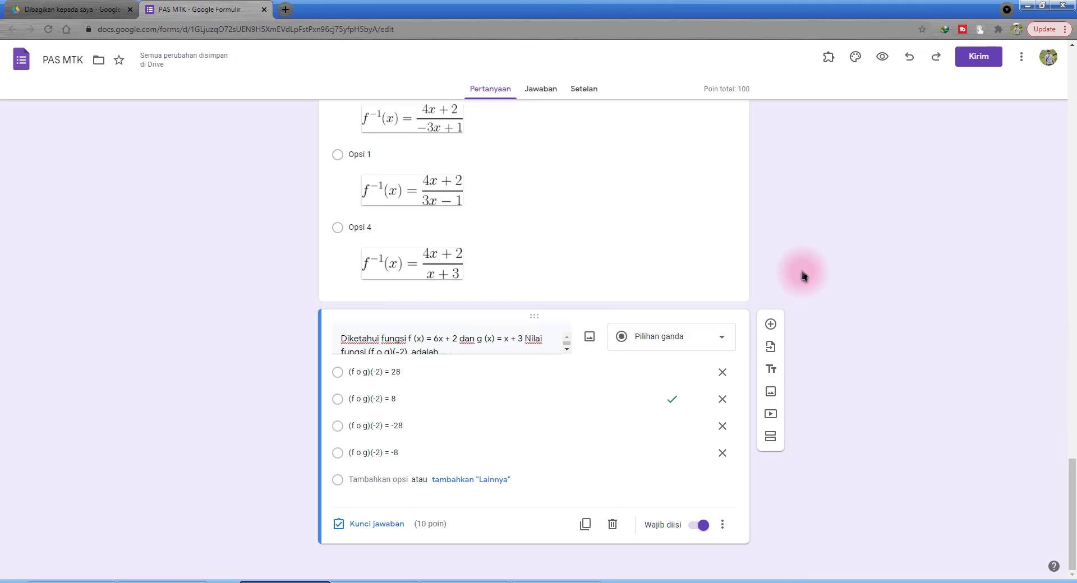
{"action": "left_click", "coordinate": [771, 352]}
{"action": "type", "text": "SATUAN SUDUT"}
Clear the SATUAN SUDUT search and pick Ulangan Harian 2 Penjumlahan as the import source form.
{"action": "left_click", "coordinate": [376, 204]}
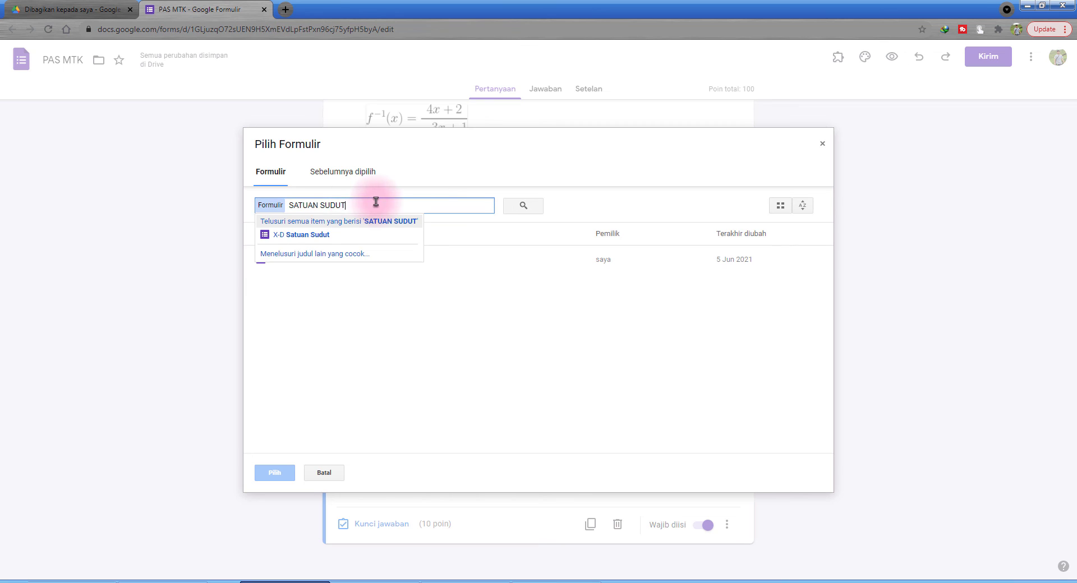
{"action": "left_click_drag", "start_coordinate": [376, 202], "coordinate": [261, 205]}
{"action": "key", "text": "BackSpace"}
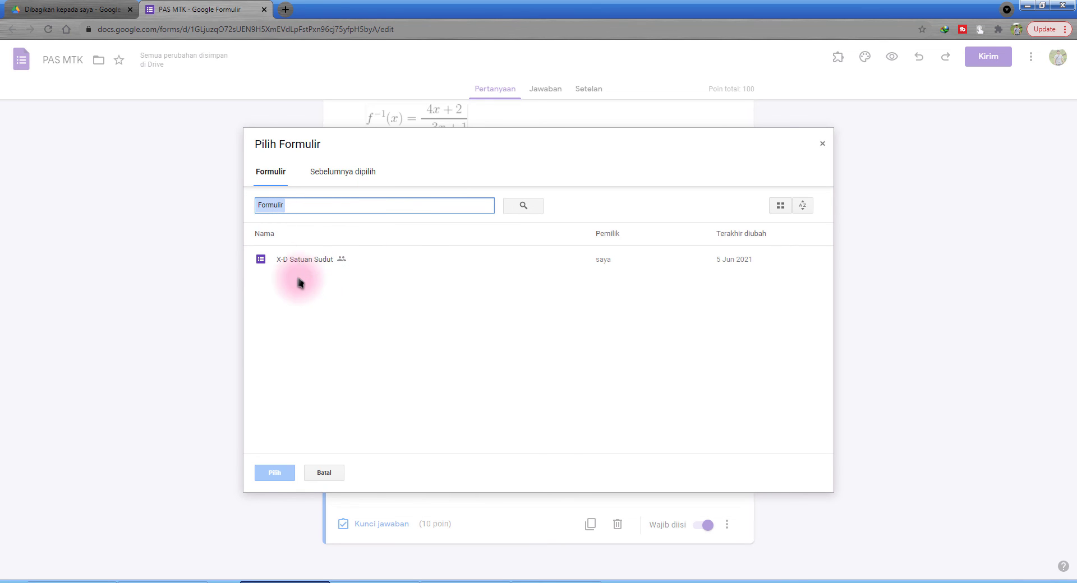
{"action": "key", "text": "Return"}
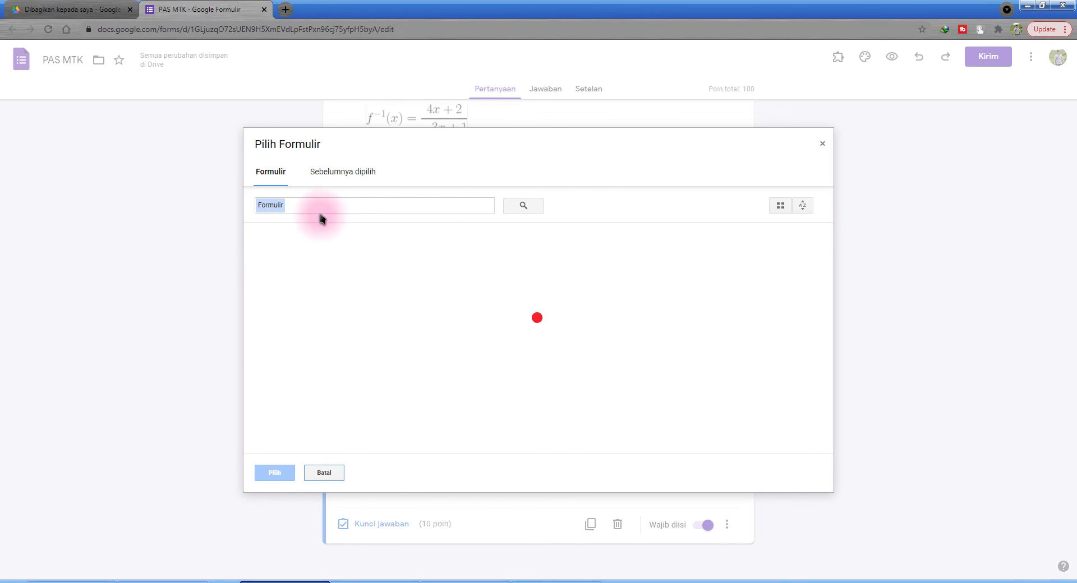
{"action": "left_click", "coordinate": [333, 203]}
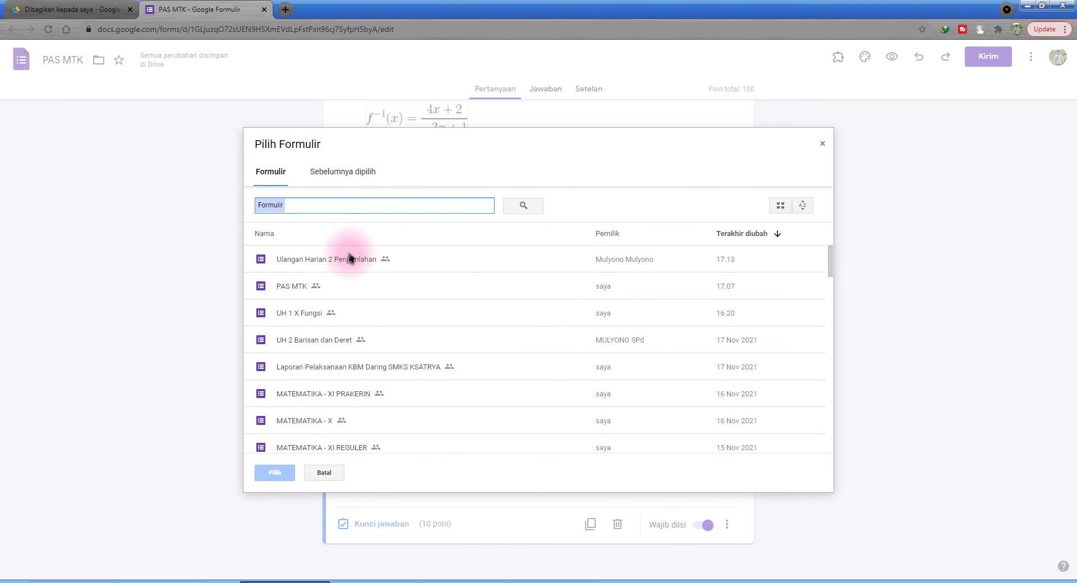
{"action": "left_click", "coordinate": [313, 263]}
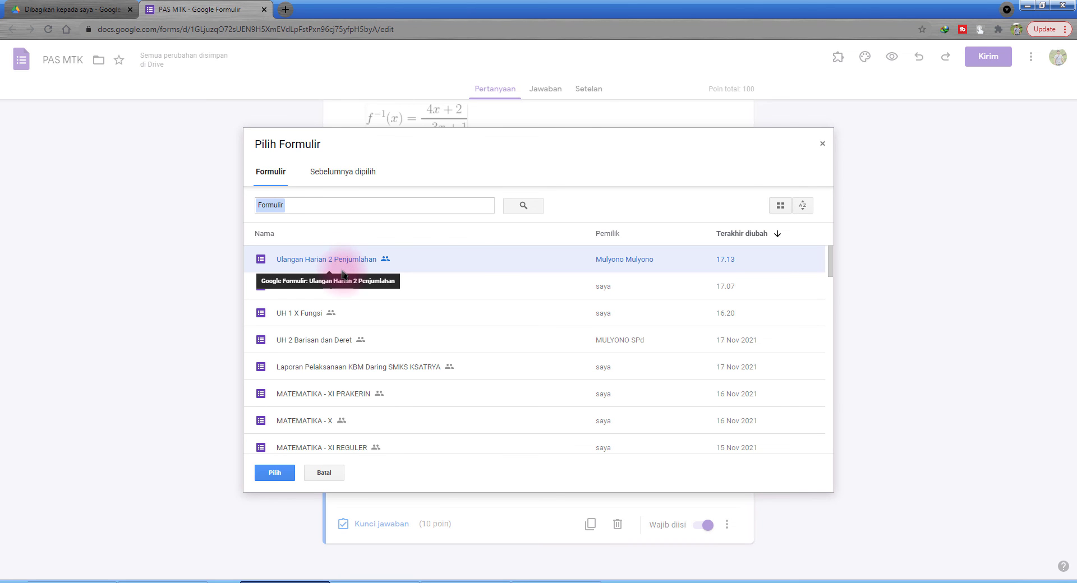
{"action": "left_click", "coordinate": [356, 581]}
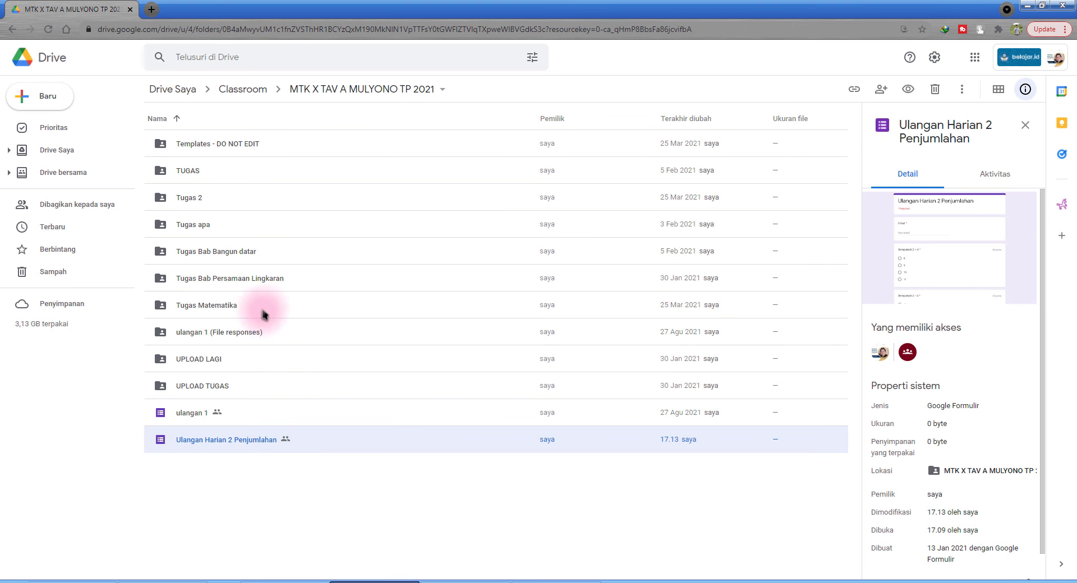
{"action": "left_click", "coordinate": [309, 581]}
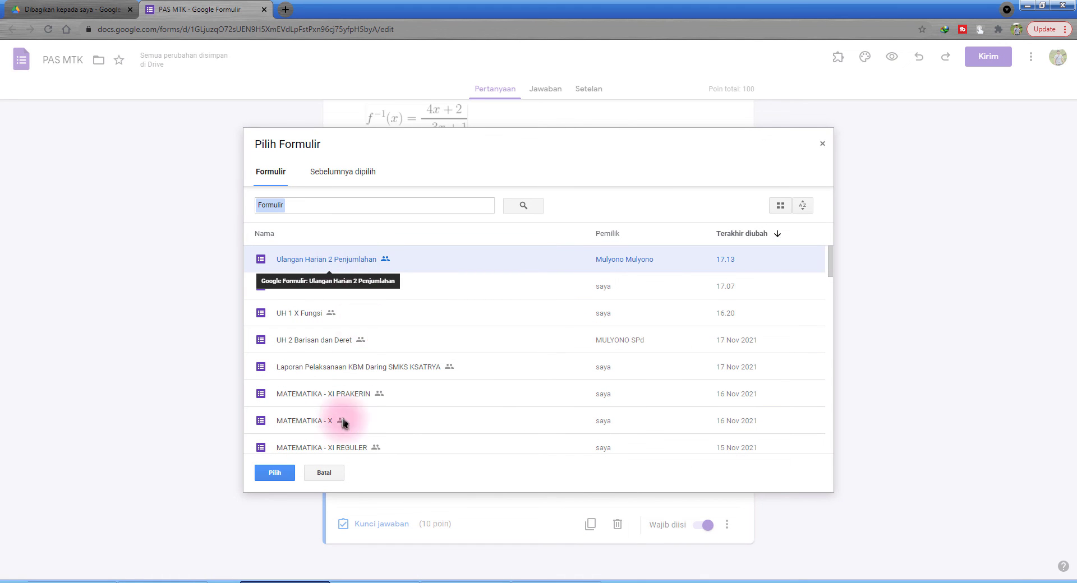
{"action": "left_click", "coordinate": [275, 473]}
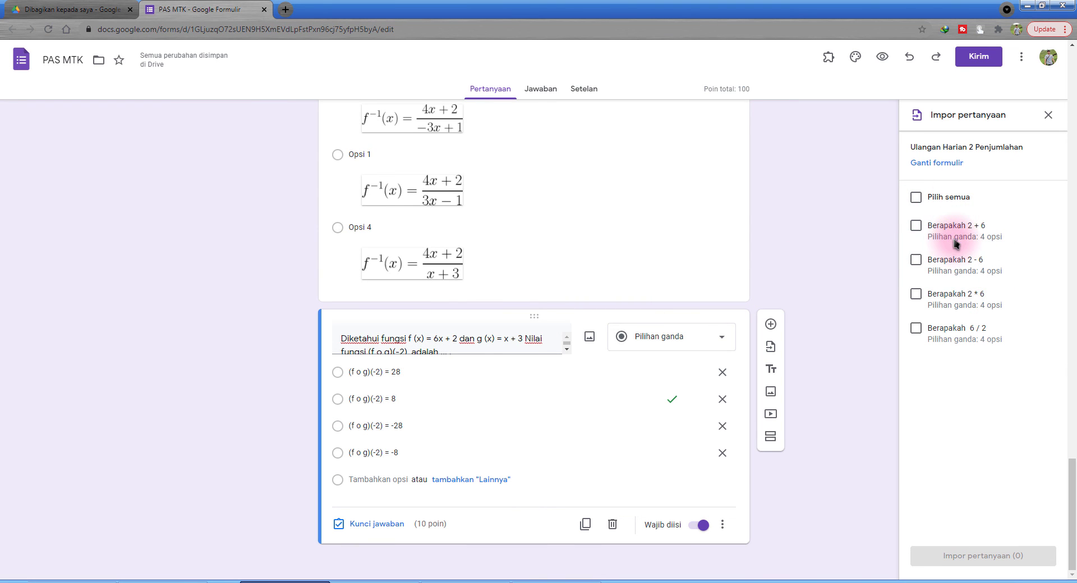
Tick Berapakah 2 * 6 and Berapakah 6 / 2 and import both, bringing PAS MTK to 150 points.
{"action": "left_click_drag", "start_coordinate": [922, 147], "coordinate": [1029, 149]}
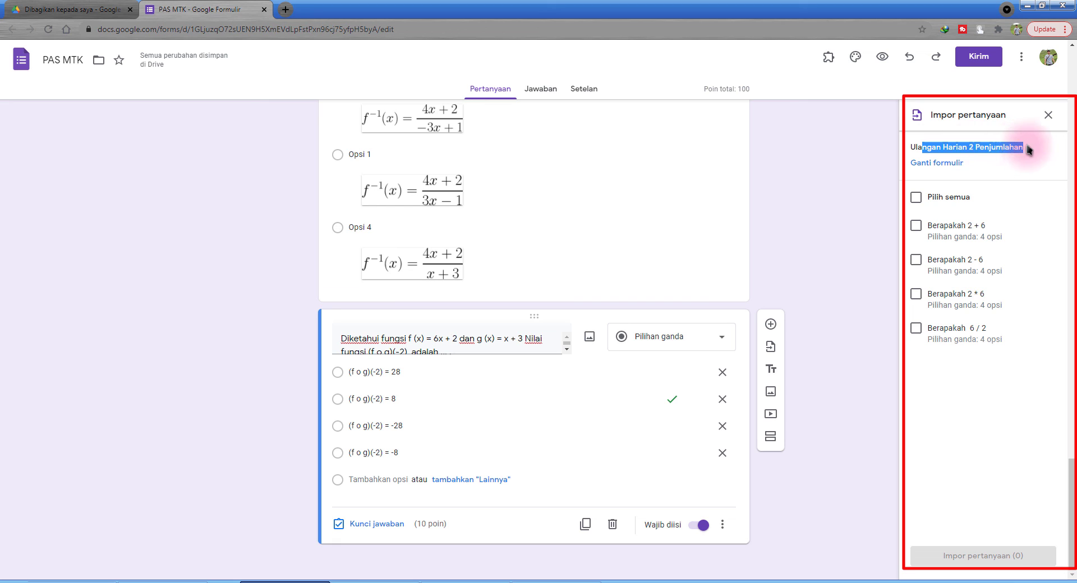
{"action": "left_click", "coordinate": [936, 267]}
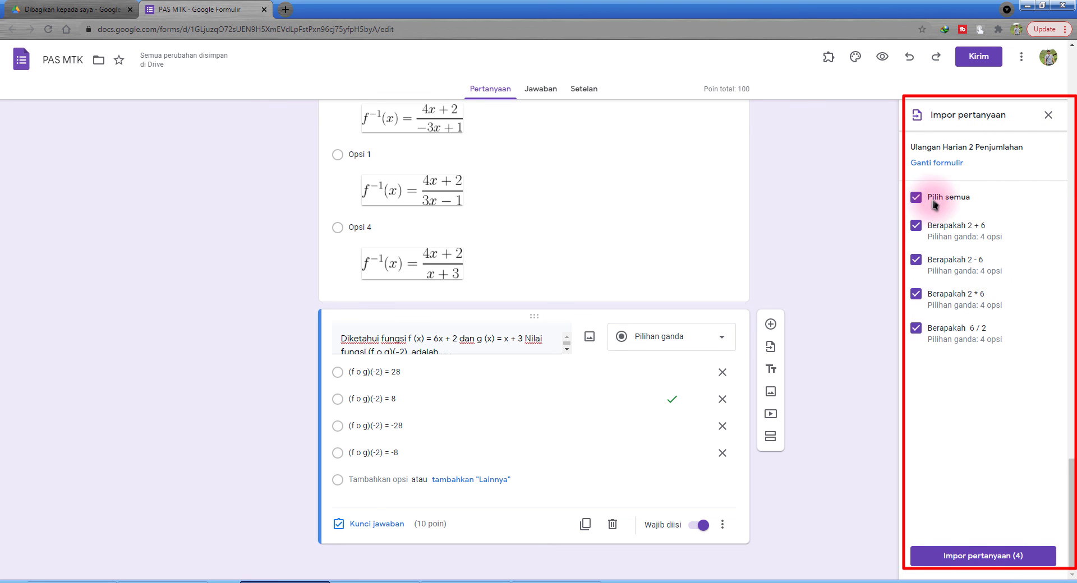
{"action": "left_click", "coordinate": [934, 334]}
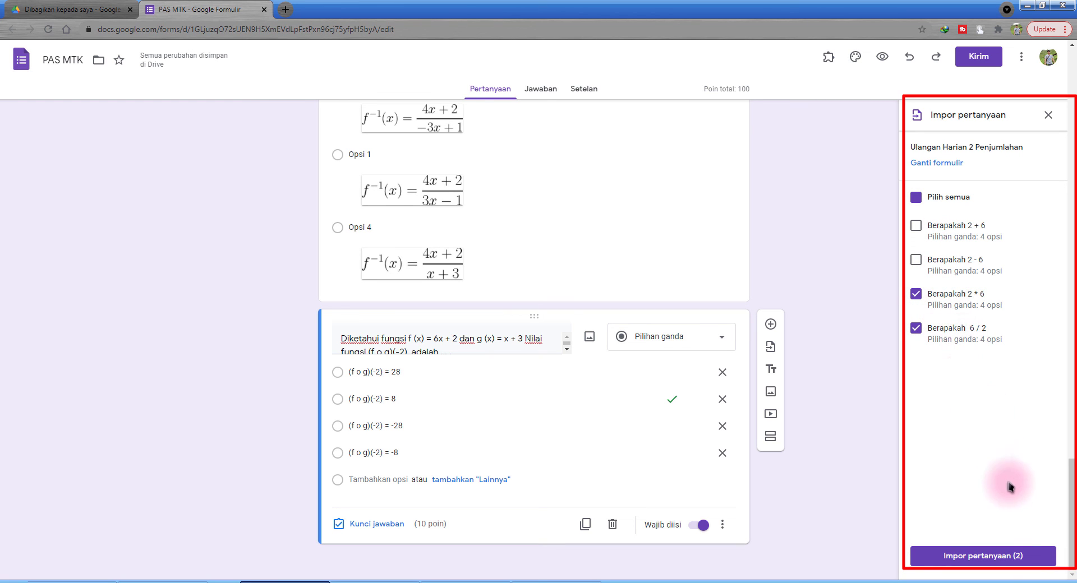
{"action": "left_click", "coordinate": [1003, 557]}
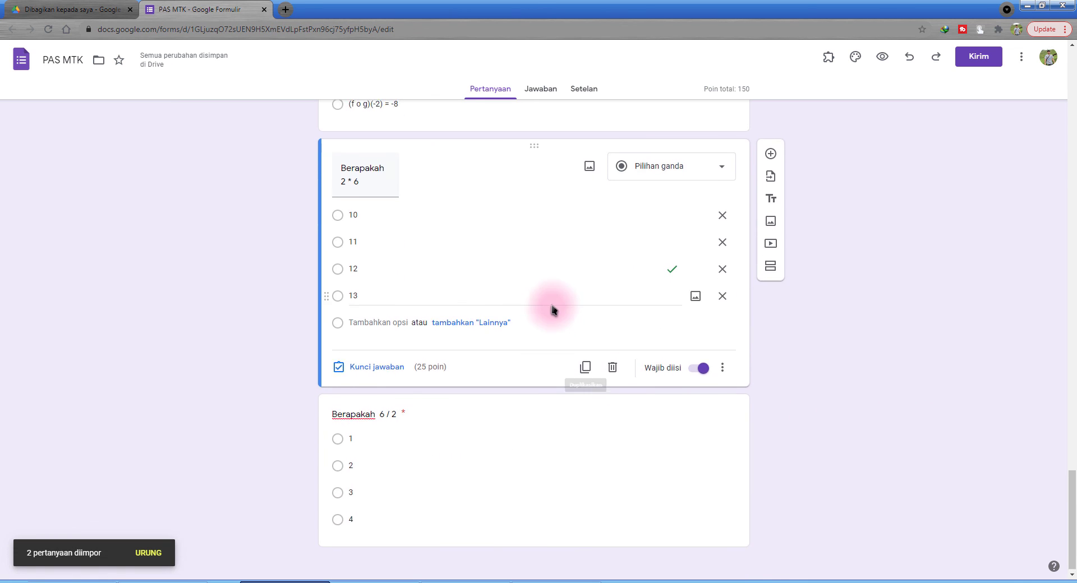
{"action": "scroll", "coordinate": [554, 308], "scroll_direction": "up", "scroll_amount": 3}
{"action": "left_click_drag", "start_coordinate": [392, 331], "coordinate": [303, 364]}
{"action": "scroll", "coordinate": [282, 366], "scroll_direction": "down", "scroll_amount": 3}
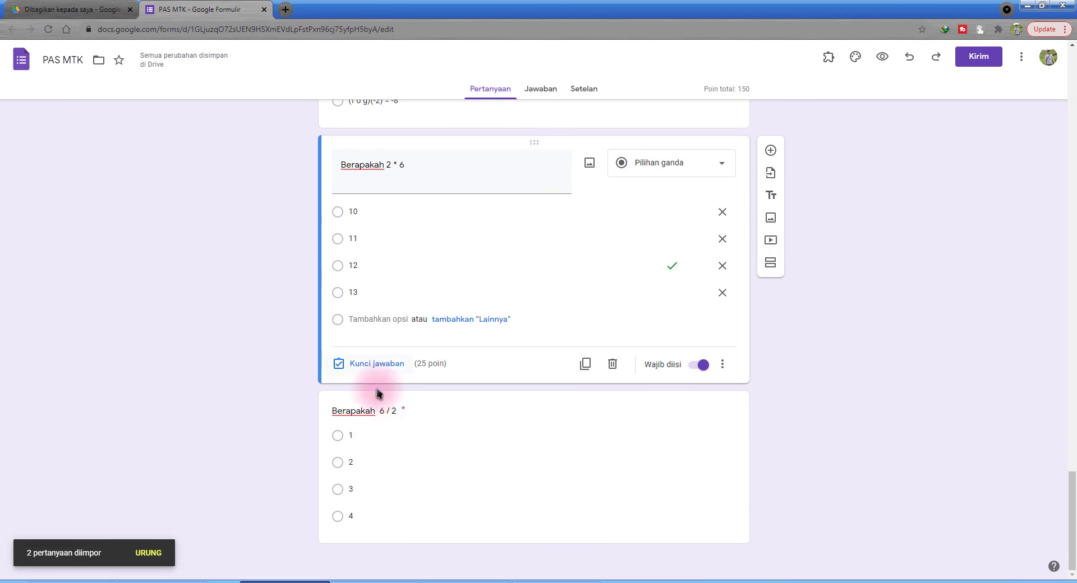
{"action": "left_click", "coordinate": [409, 420]}
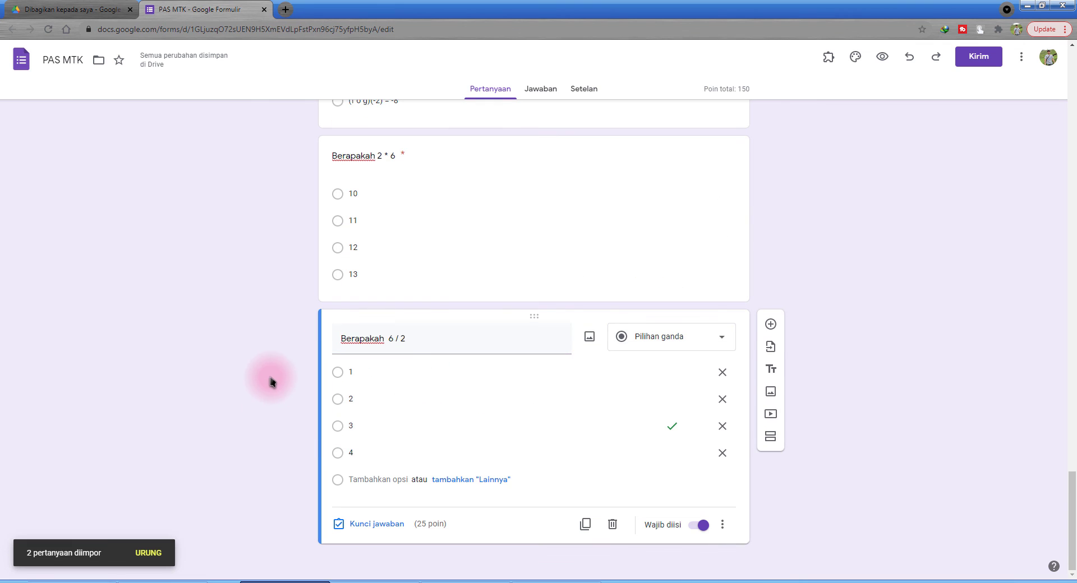
{"action": "left_click", "coordinate": [162, 578]}
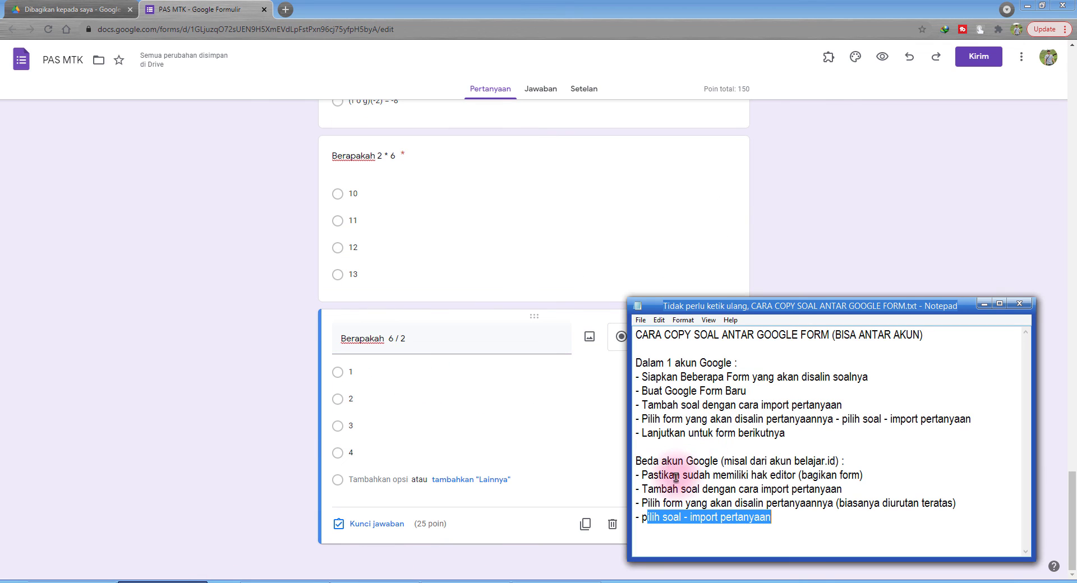
{"action": "left_click_drag", "start_coordinate": [676, 476], "coordinate": [787, 476]}
{"action": "left_click", "coordinate": [849, 252]}
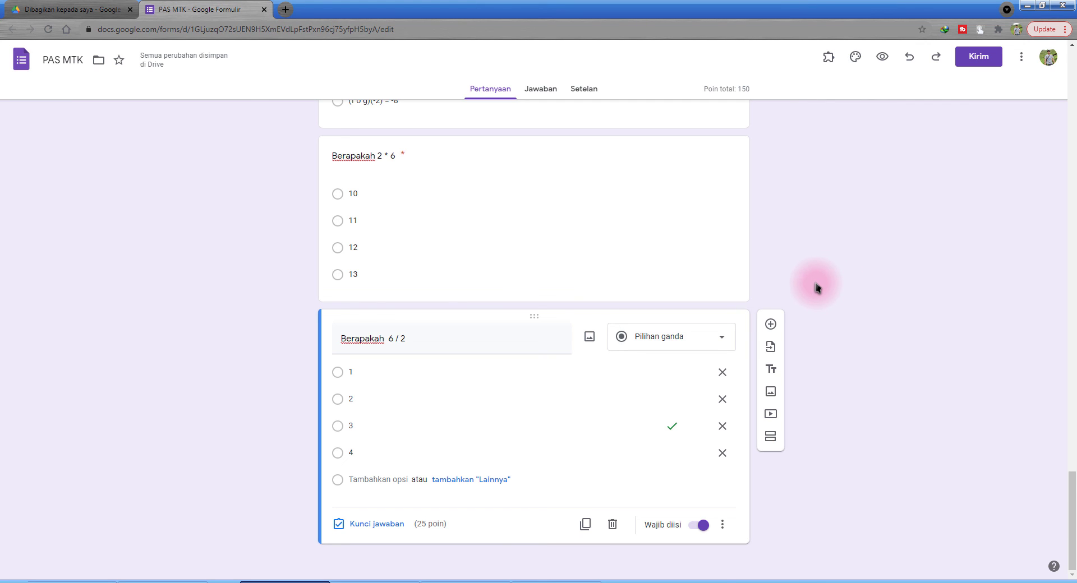
{"action": "scroll", "coordinate": [817, 287], "scroll_direction": "up", "scroll_amount": 5}
{"action": "scroll", "coordinate": [710, 301], "scroll_direction": "up", "scroll_amount": 3}
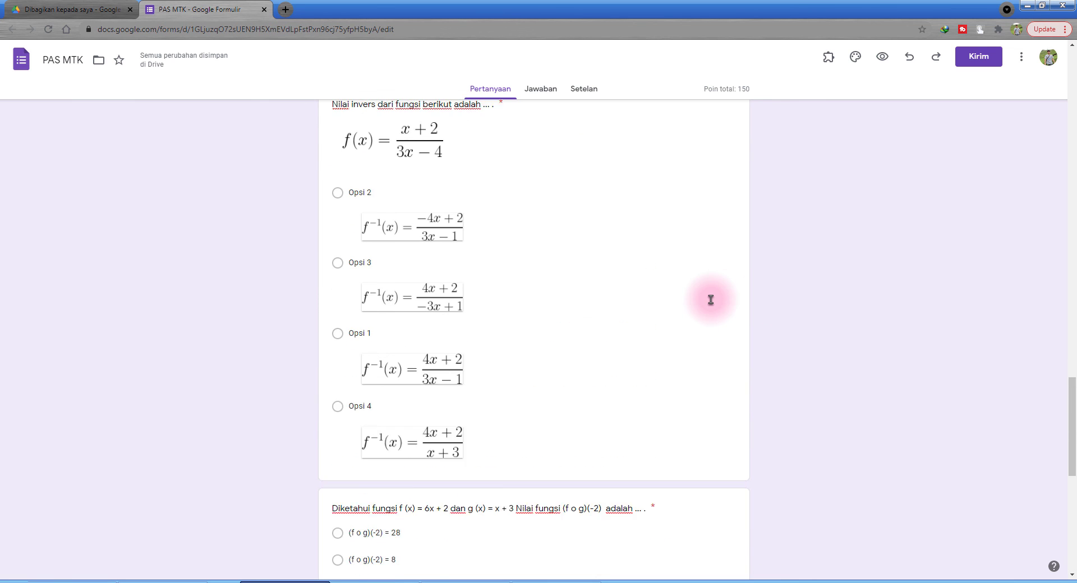
{"action": "scroll", "coordinate": [711, 303], "scroll_direction": "up", "scroll_amount": 3}
{"action": "scroll", "coordinate": [668, 291], "scroll_direction": "up", "scroll_amount": 1}
{"action": "scroll", "coordinate": [649, 279], "scroll_direction": "up", "scroll_amount": 3}
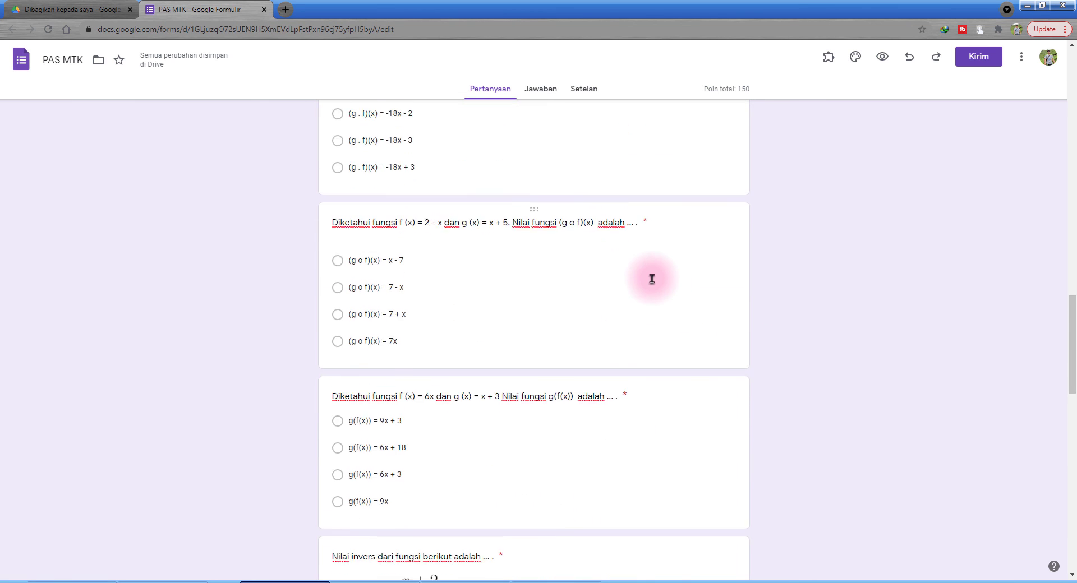
{"action": "scroll", "coordinate": [649, 279], "scroll_direction": "up", "scroll_amount": 2}
{"action": "scroll", "coordinate": [652, 279], "scroll_direction": "up", "scroll_amount": 3}
{"action": "scroll", "coordinate": [653, 279], "scroll_direction": "up", "scroll_amount": 5}
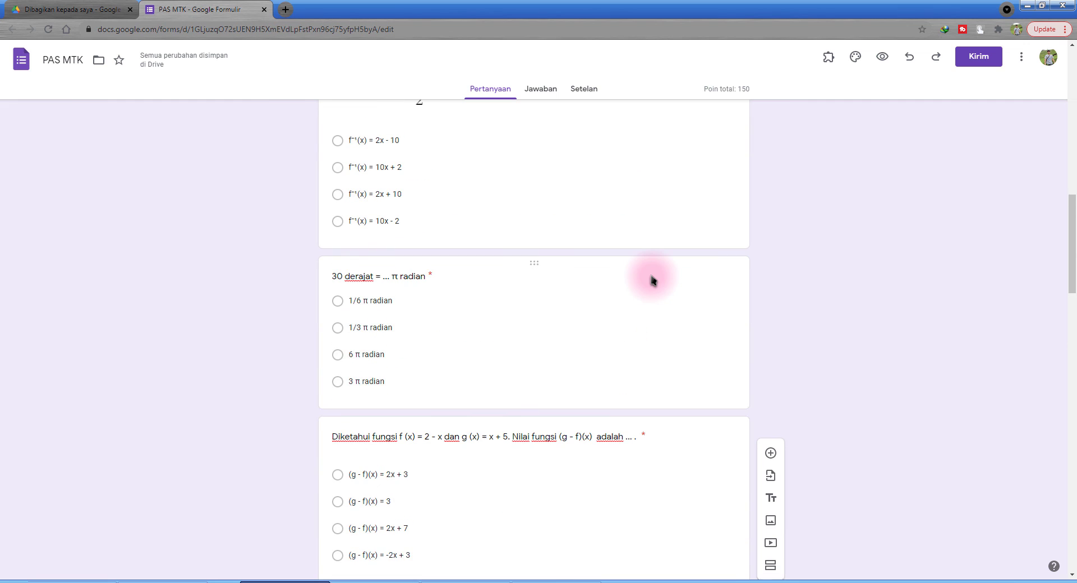
{"action": "scroll", "coordinate": [652, 276], "scroll_direction": "up", "scroll_amount": 4}
{"action": "scroll", "coordinate": [652, 277], "scroll_direction": "up", "scroll_amount": 1}
{"action": "scroll", "coordinate": [653, 280], "scroll_direction": "up", "scroll_amount": 4}
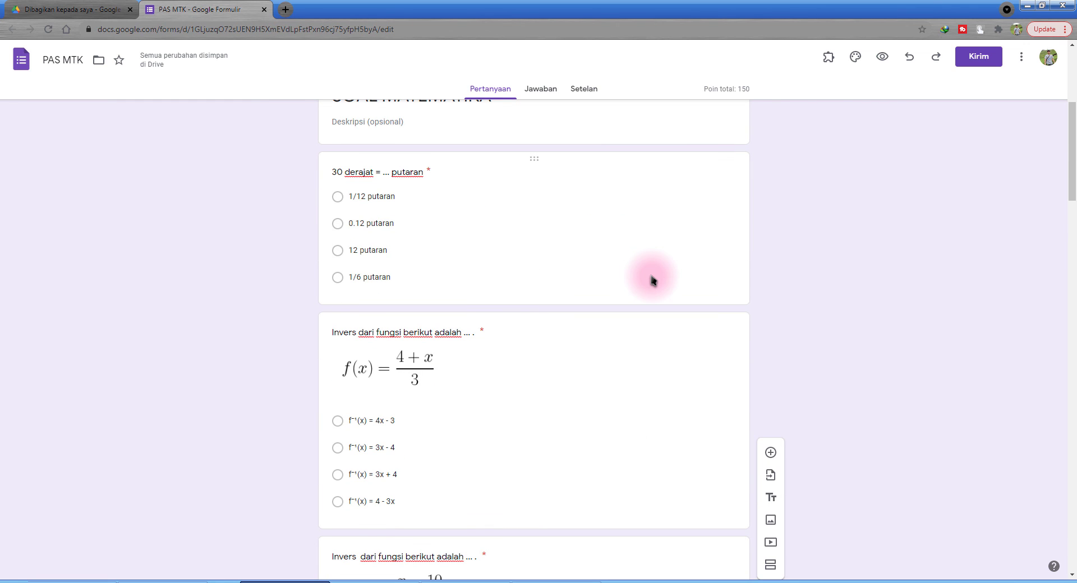
{"action": "scroll", "coordinate": [577, 272], "scroll_direction": "up", "scroll_amount": 5}
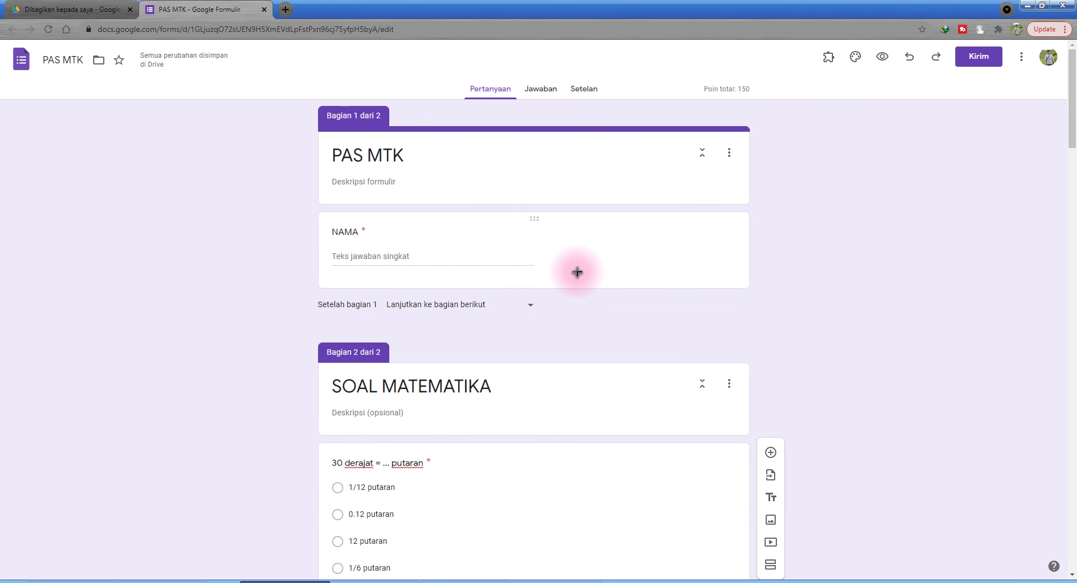